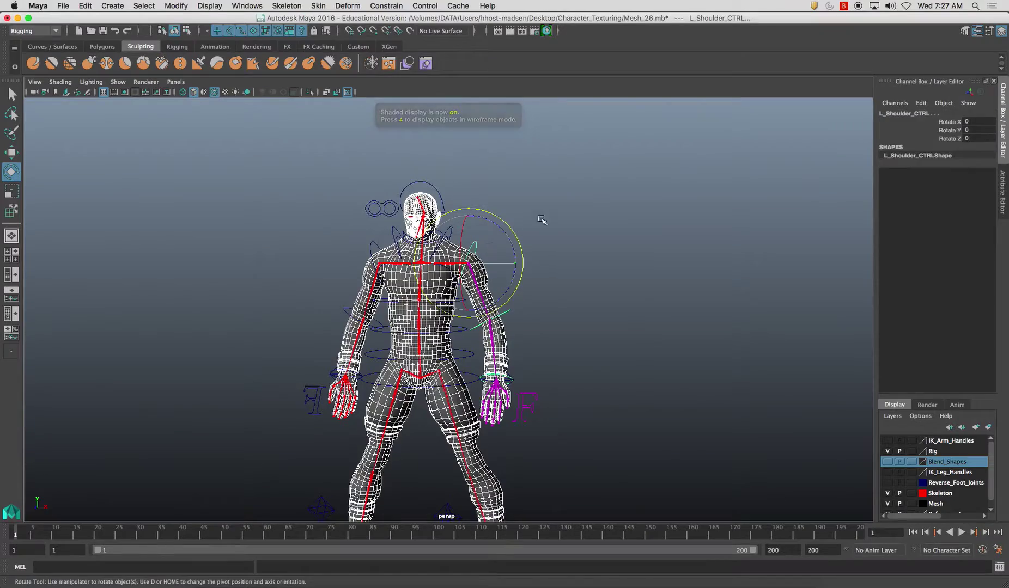
Rotate the left shoulder control about 58 degrees around Z to raise the arm.
alt+middle_drag(502, 217, 494, 245)
alt+right_drag(494, 245, 581, 324)
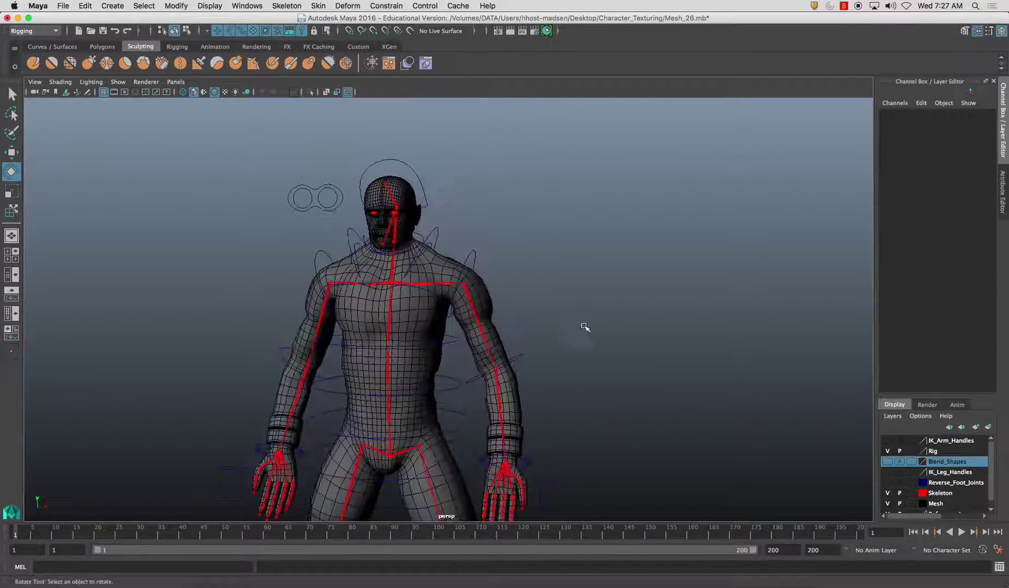
click(472, 252)
scroll(568, 295, up, 5)
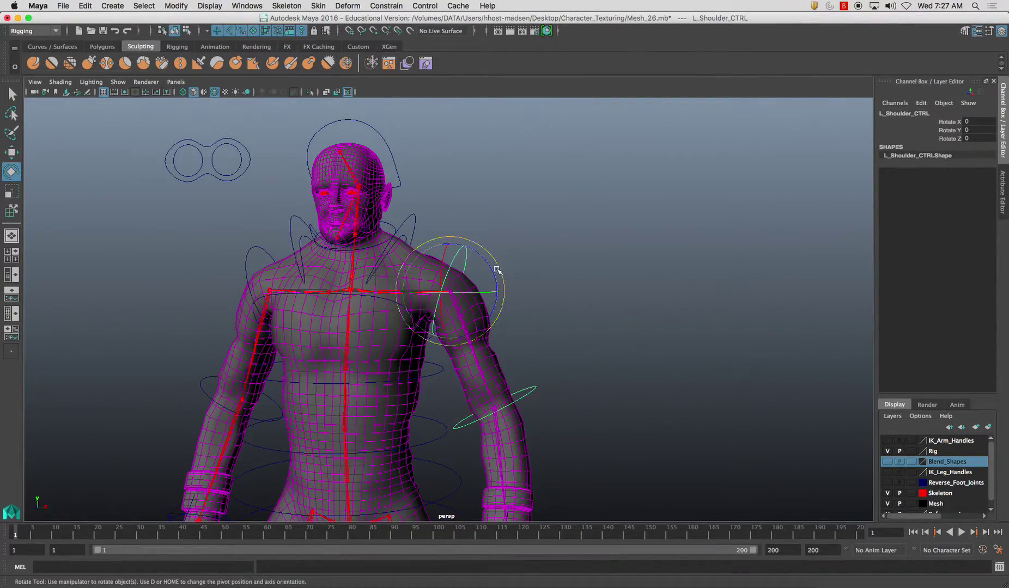
drag(493, 275, 469, 199)
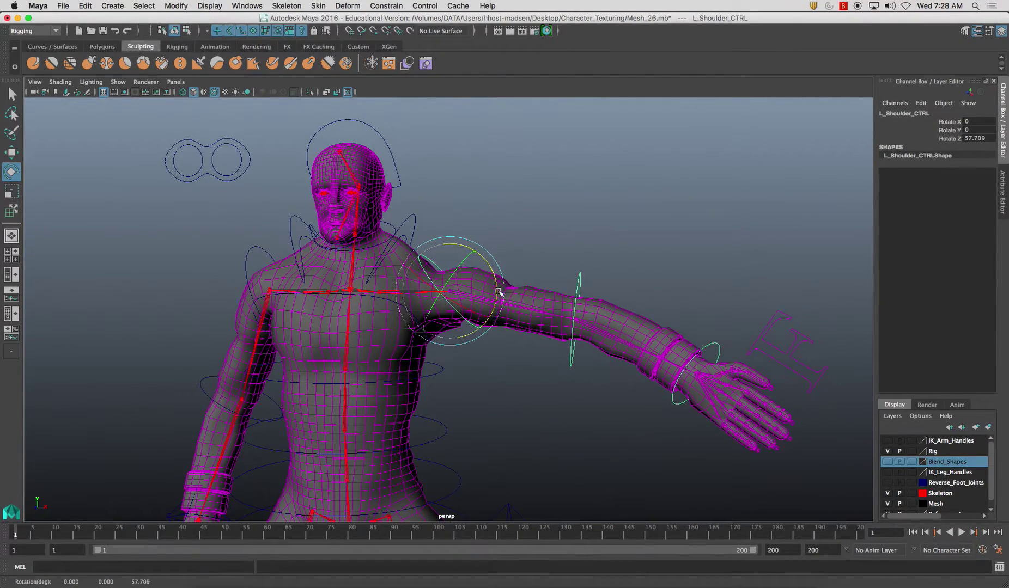
Rotate the left clavicle control about 25.5 degrees around Z and inspect the shoulder deformation on the character mesh.
click(412, 216)
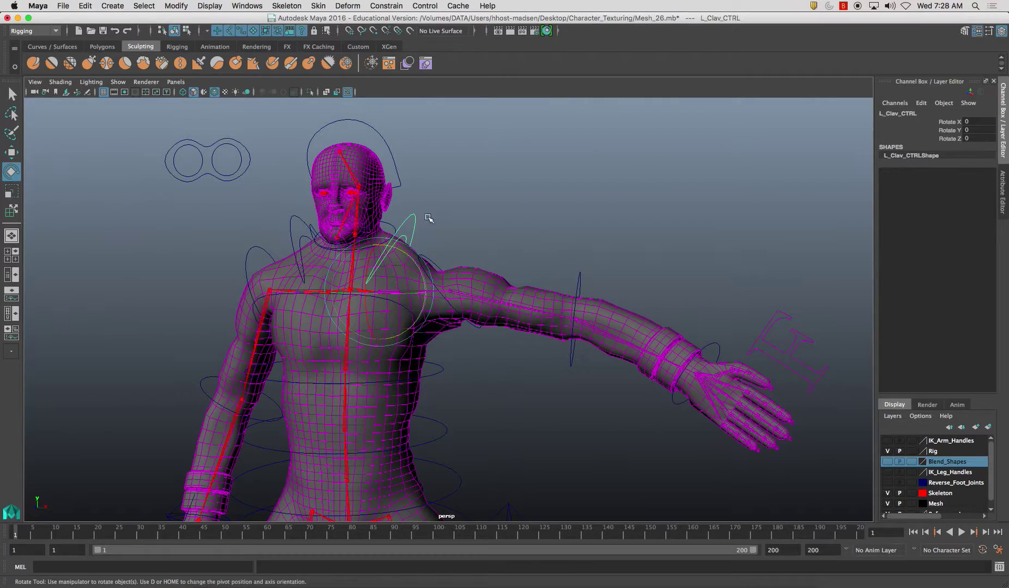
alt+drag(422, 262, 518, 251)
click(504, 218)
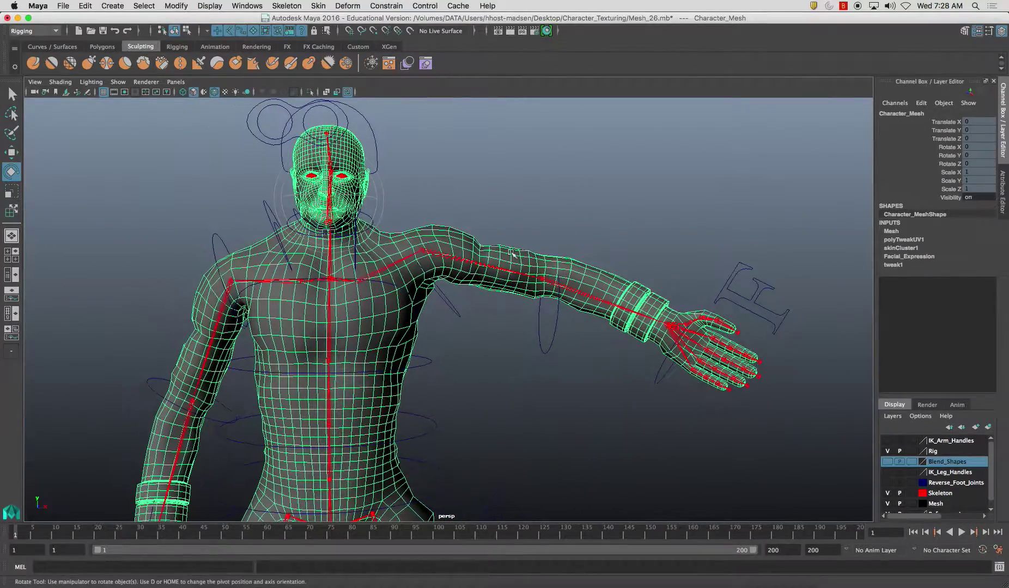
alt+drag(473, 282, 468, 208)
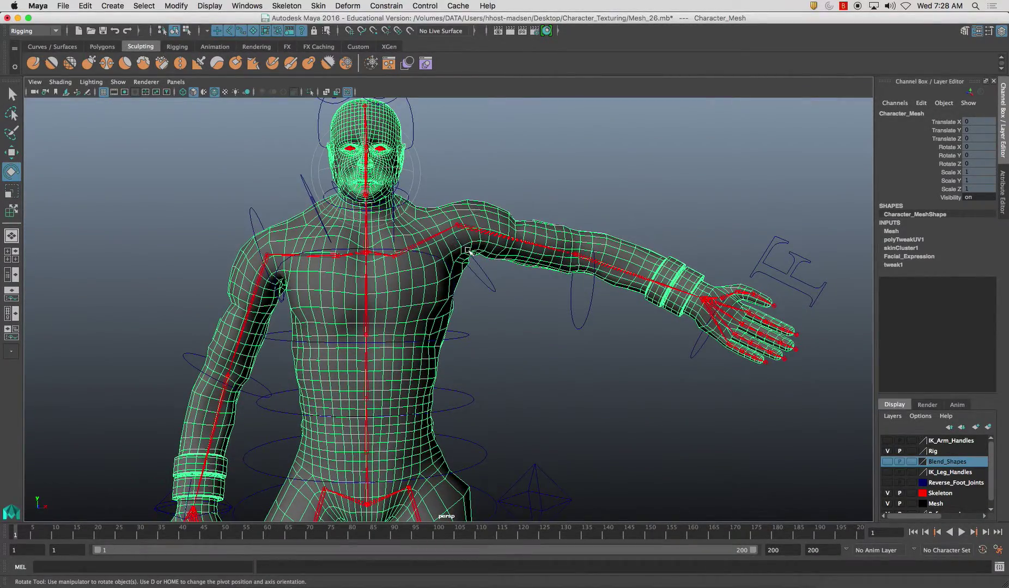
alt+drag(496, 244, 345, 233)
Undo the mesh selection and the left clavicle and shoulder rotations to restore the default pose.
key(z)
key(z)
key(z)
key(z)
key(z)
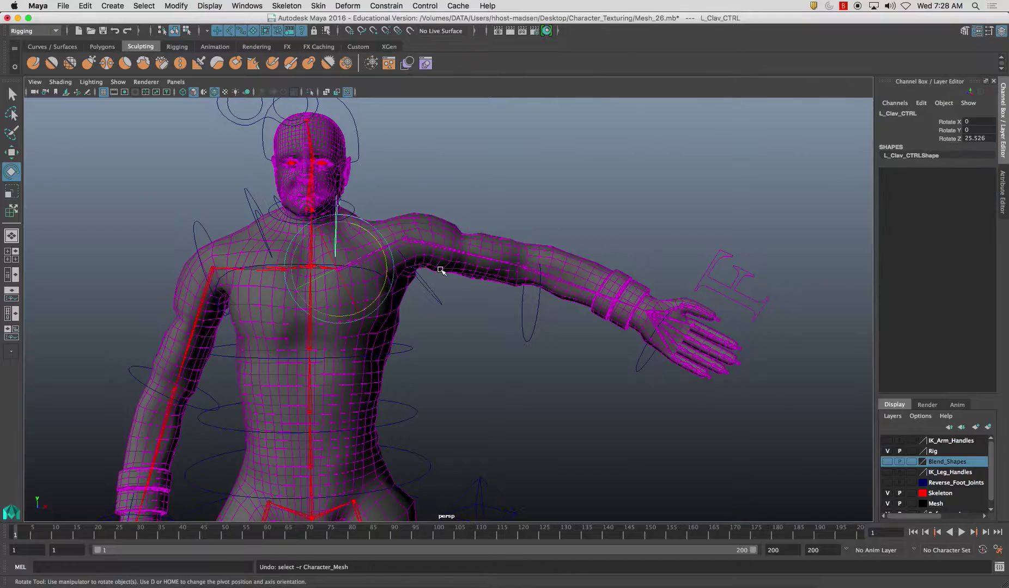
alt+middle_drag(531, 319, 528, 254)
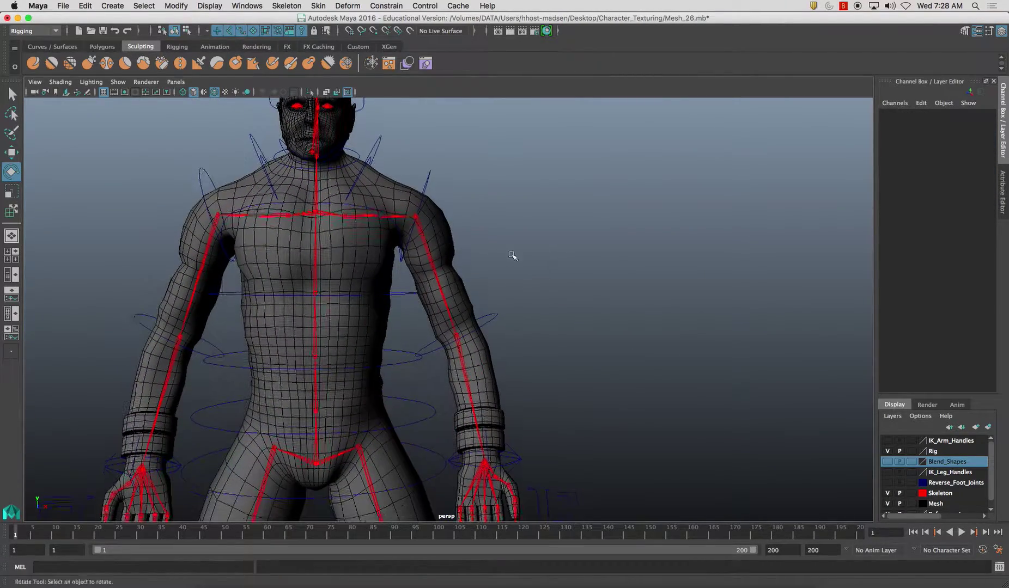
Try rotating the left clavicle control slightly around Z and undo the rotation.
click(431, 178)
click(378, 140)
mouse_move(385, 185)
mouse_down()
mouse_move(384, 175)
mouse_move(387, 205)
mouse_move(394, 191)
mouse_up()
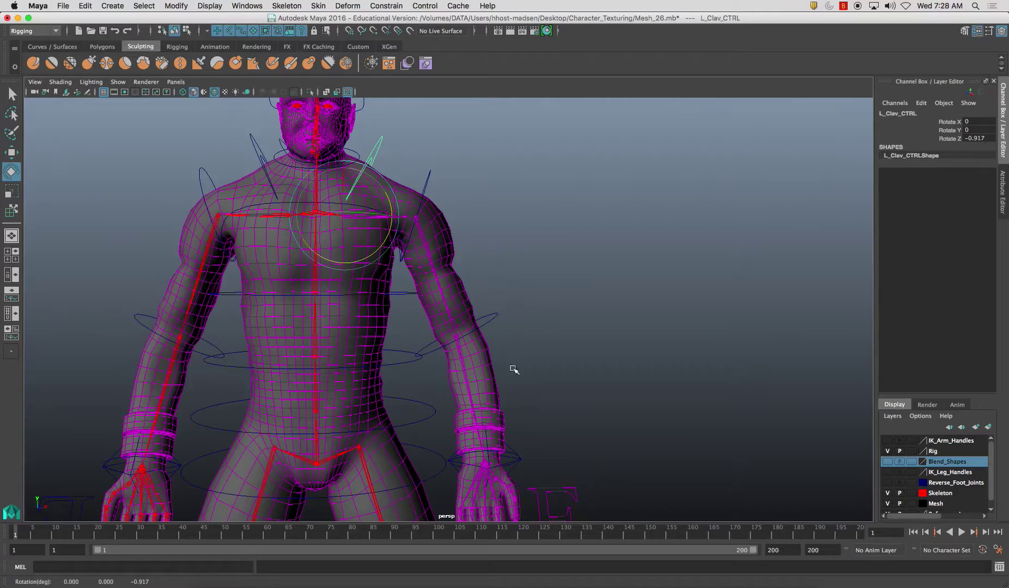
key(super+z)
Select the left shoulder control and examine the shoulder area up close.
alt+drag(428, 210, 392, 276)
alt+middle_drag(407, 257, 441, 342)
click(452, 256)
alt+drag(451, 247, 439, 196)
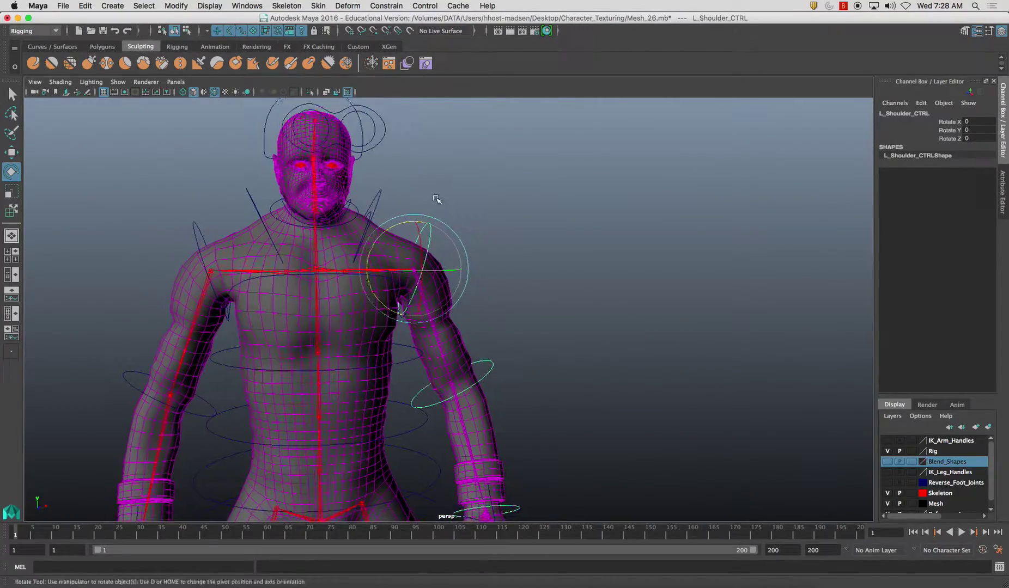
alt+right_drag(439, 197, 480, 245)
alt+middle_drag(480, 245, 488, 291)
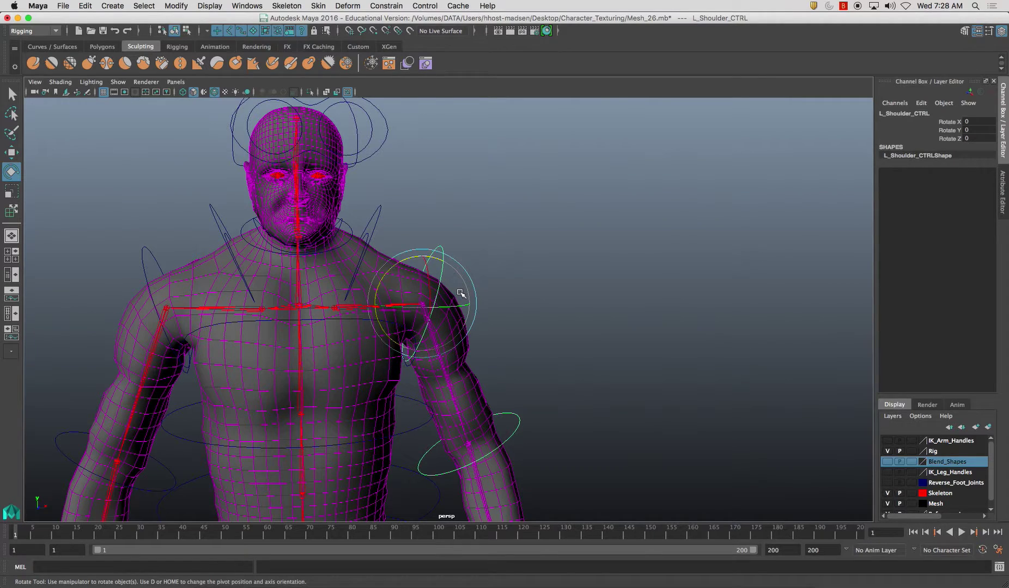
Rotate the left clavicle control about 16.5 degrees around Z to lift the shoulder, and undo the rotation.
click(380, 211)
key(Down)
click(379, 213)
drag(368, 277, 355, 263)
scroll(445, 188, up, 2)
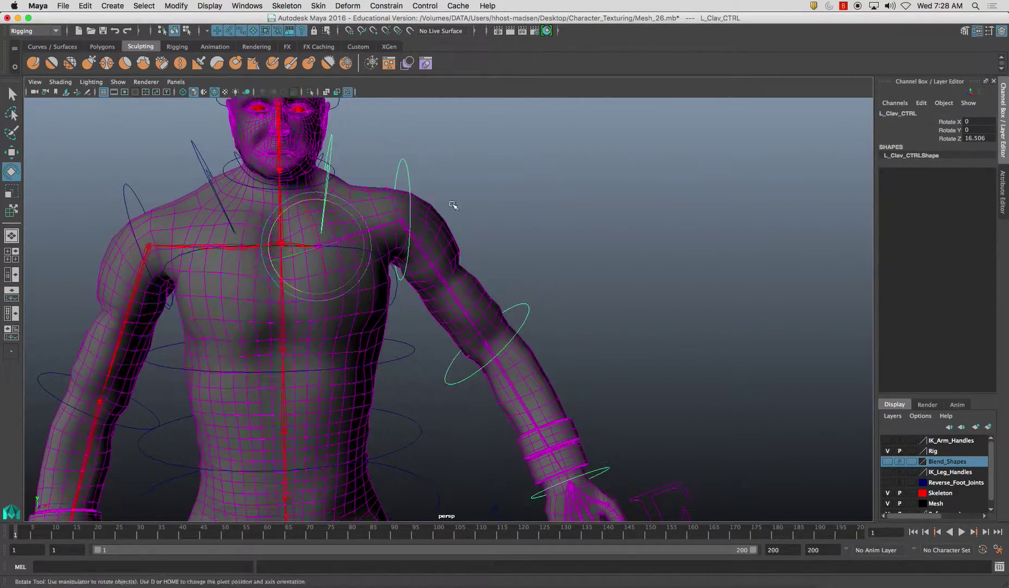
scroll(445, 189, down, 3)
scroll(422, 209, up, 2)
key(ctrl+z)
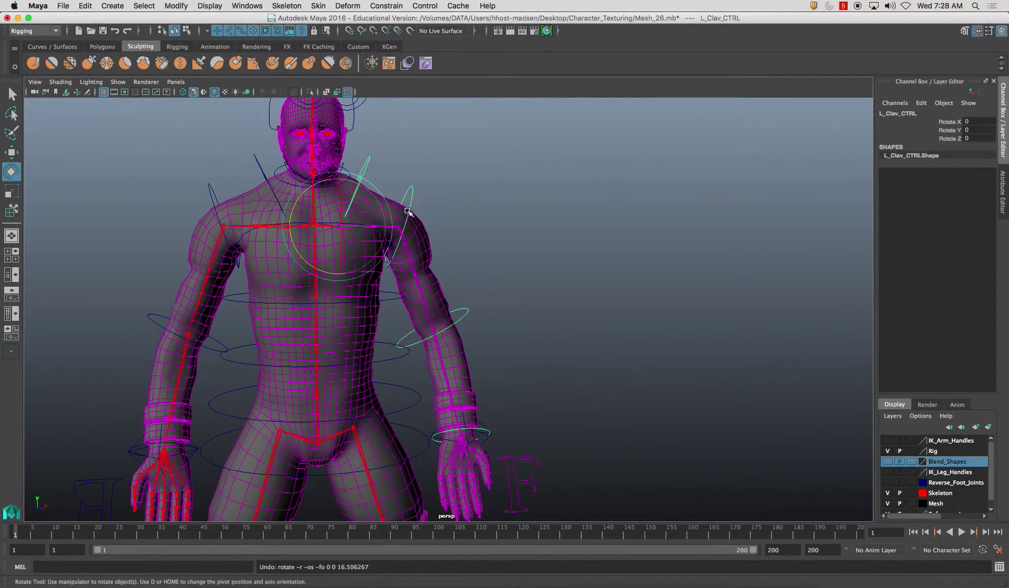
Select the left shoulder control and examine the shoulder and chest joints from the front and side.
click(400, 210)
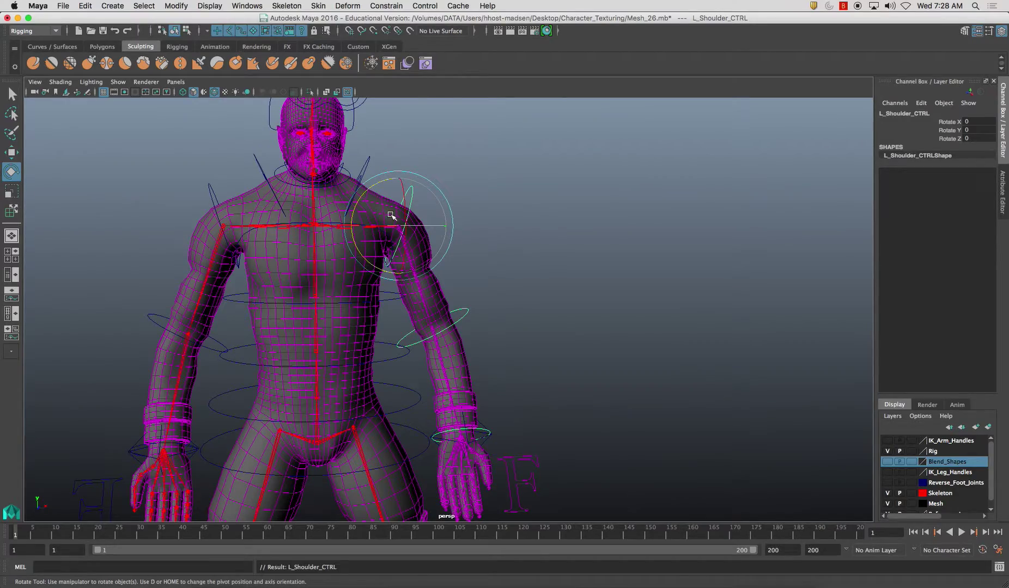
alt+middle_drag(380, 230, 351, 280)
alt+right_drag(352, 279, 337, 334)
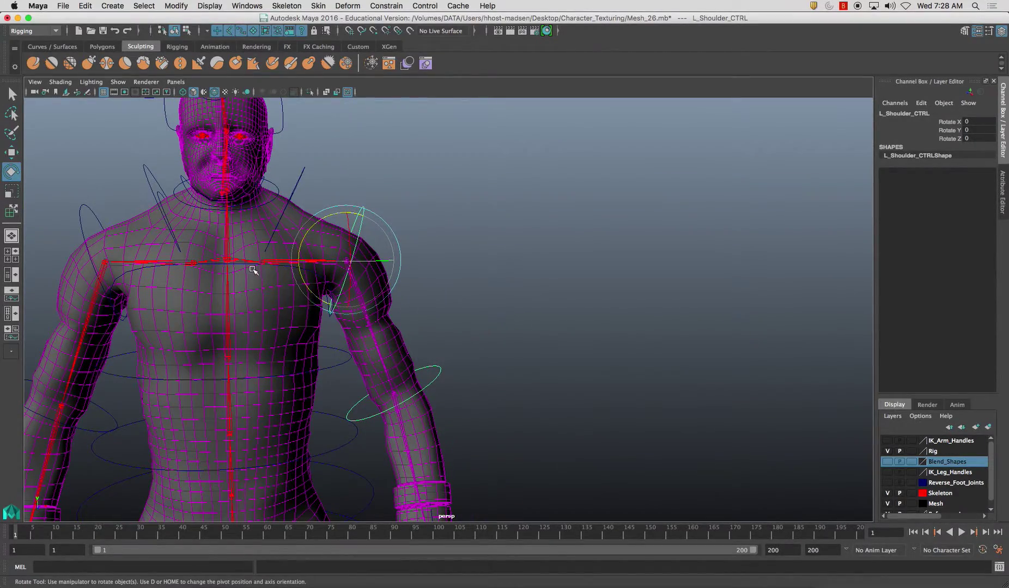
alt+drag(240, 268, 453, 319)
click(203, 294)
key(z)
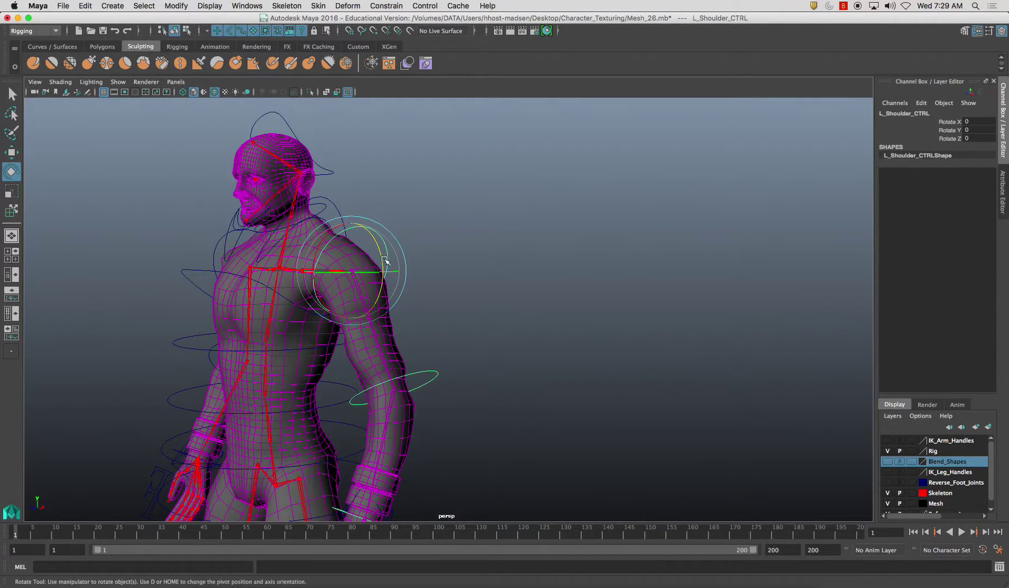
alt+drag(338, 242, 358, 259)
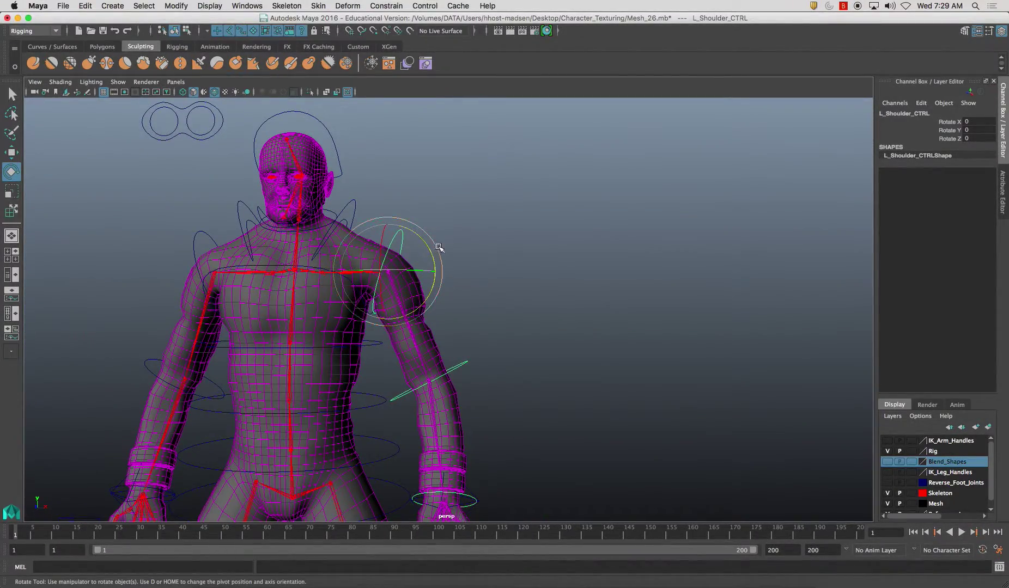
Select the left clavicle control and examine the clavicle and upper body of the rig from several angles.
click(354, 203)
alt+drag(354, 203, 455, 214)
alt+middle_drag(454, 214, 468, 207)
scroll(468, 254, down, 3)
alt+middle_drag(468, 254, 461, 199)
alt+right_drag(492, 363, 489, 249)
alt+middle_drag(488, 250, 451, 326)
alt+drag(451, 327, 376, 312)
alt+middle_drag(376, 312, 407, 326)
alt+right_drag(408, 326, 467, 348)
alt+drag(450, 259, 491, 272)
alt+middle_drag(490, 272, 451, 310)
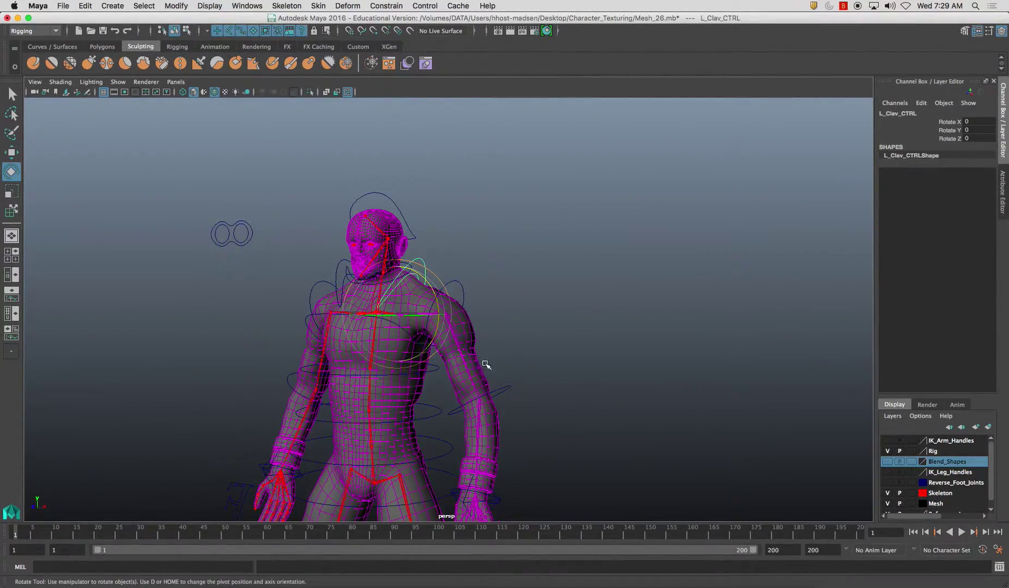
alt+drag(487, 364, 506, 357)
Try rotating the left clavicle control a few degrees around Z and undo the rotation.
mouse_move(452, 296)
mouse_down()
mouse_move(462, 288)
mouse_move(450, 298)
mouse_up()
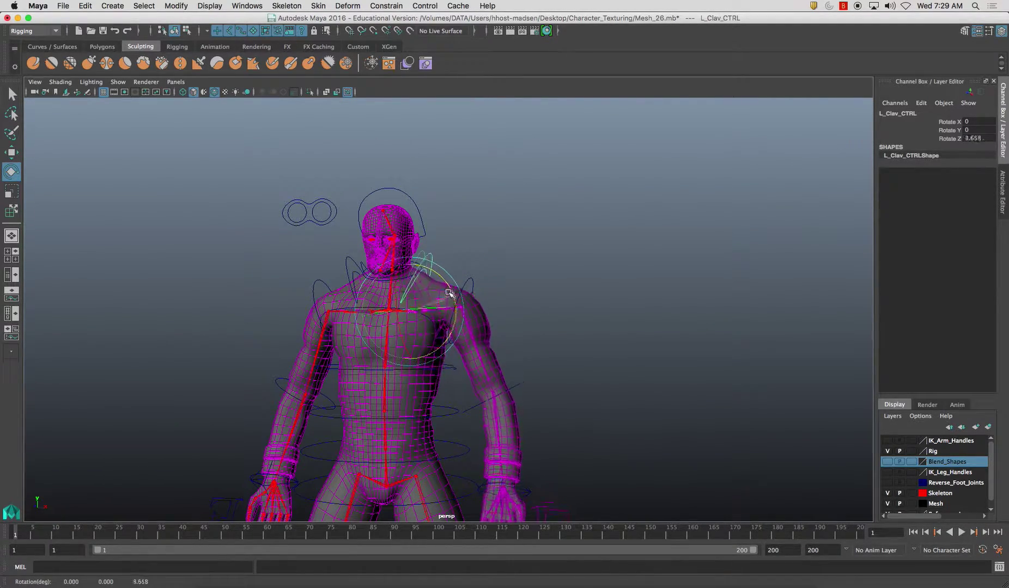
key(super+z)
drag(449, 294, 471, 272)
alt+middle_drag(471, 272, 444, 272)
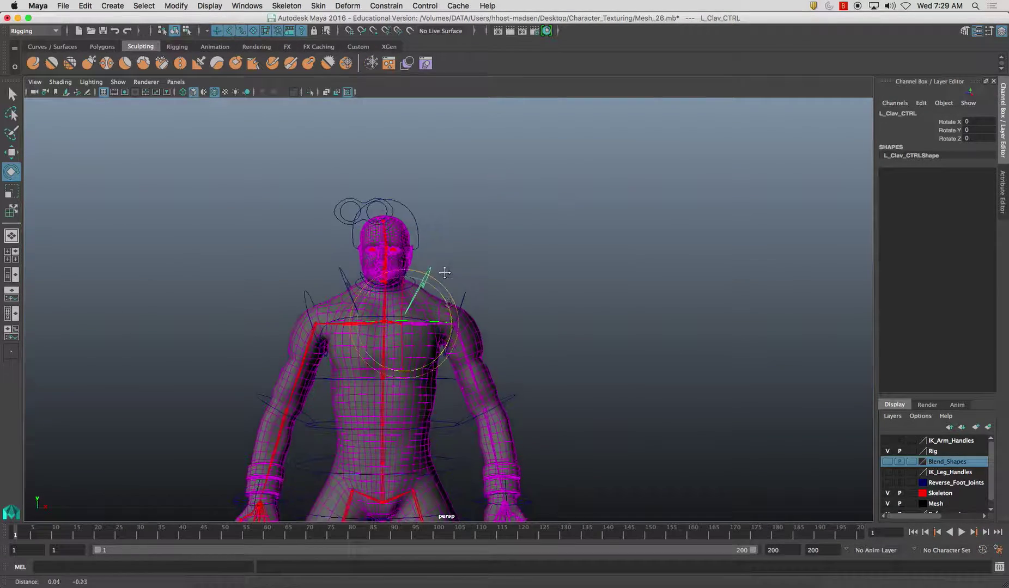
Select the character mesh and start the Paint Skin Weights tool with its tool settings shown.
scroll(445, 273, up, 3)
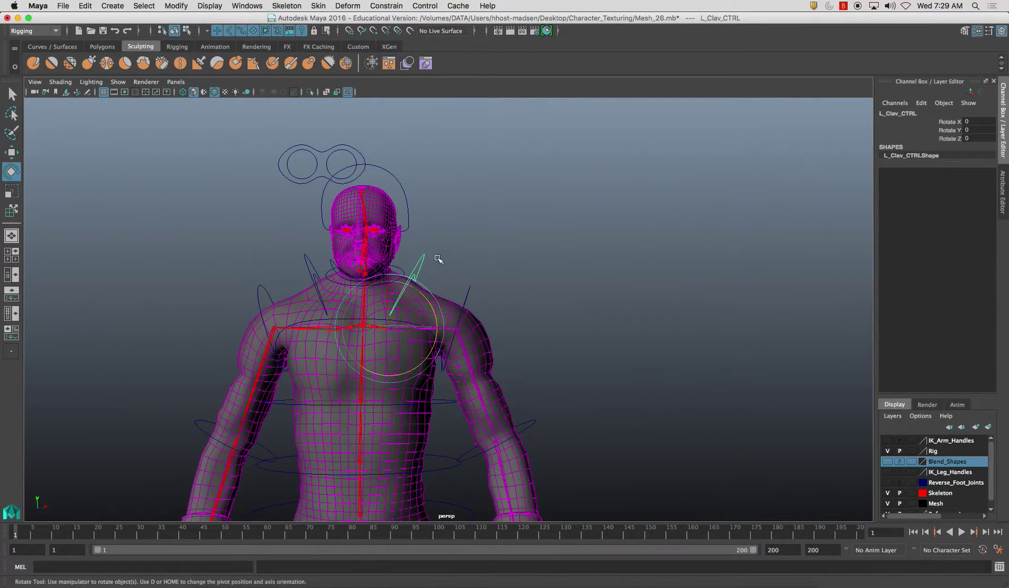
alt+drag(419, 241, 443, 260)
alt+drag(472, 347, 491, 298)
click(461, 296)
click(459, 306)
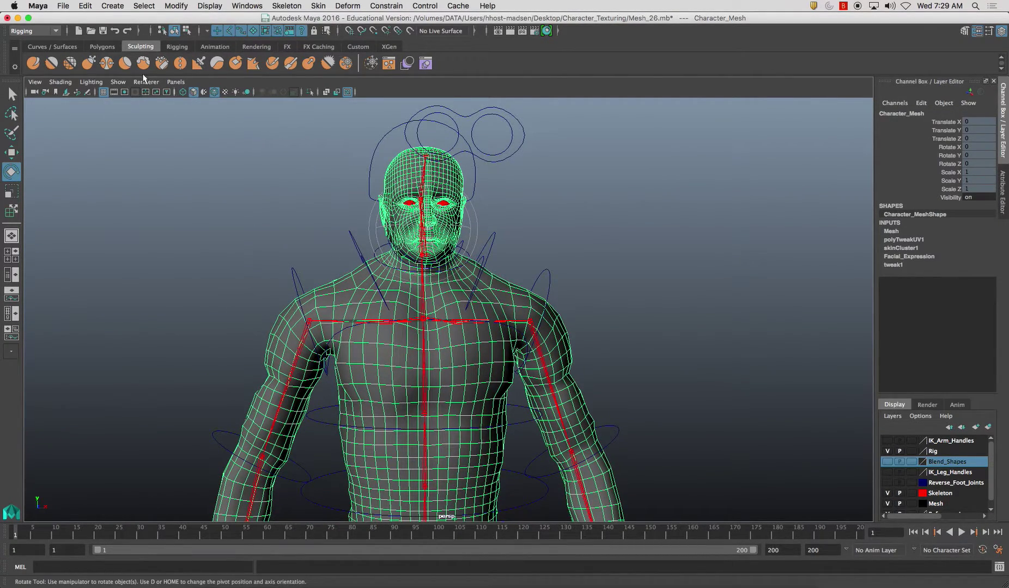
click(318, 6)
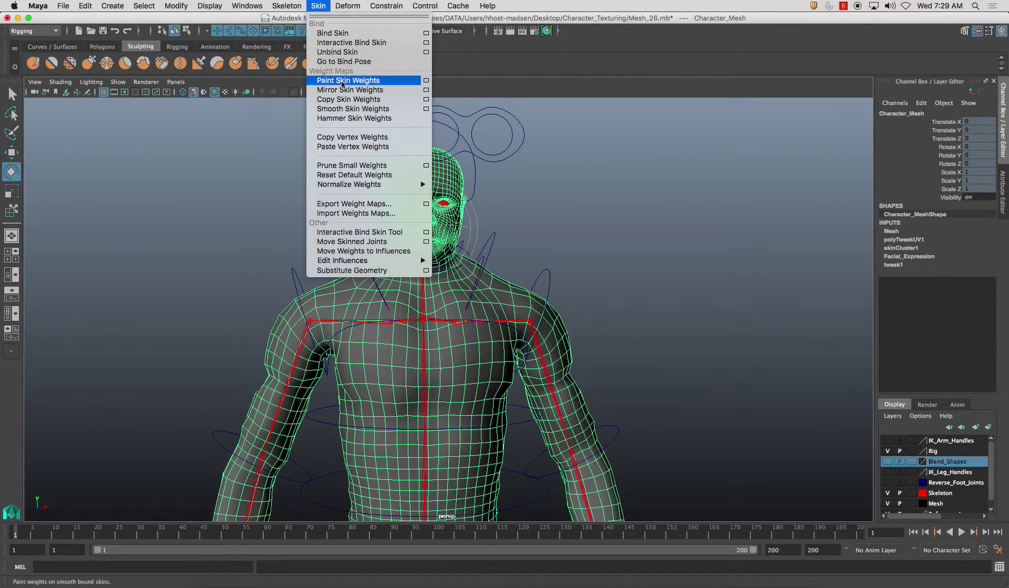
click(350, 81)
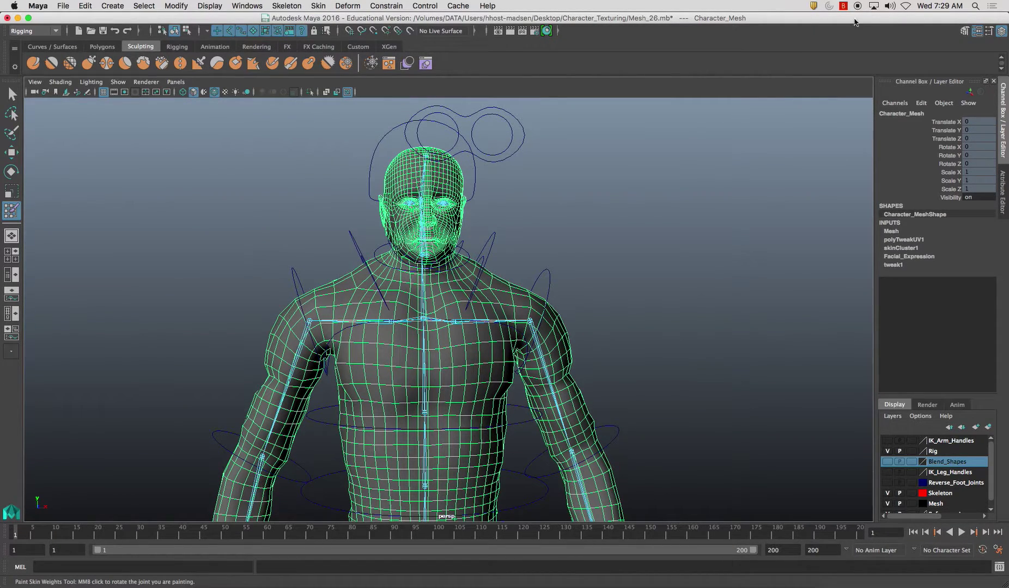
click(991, 34)
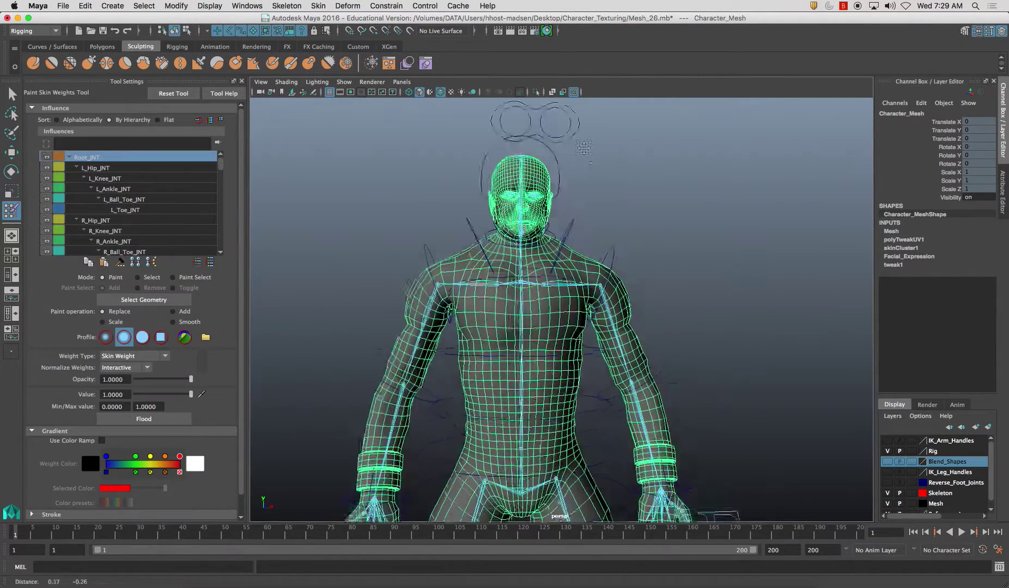
Try rotating the left shoulder control about 40 and about 27 degrees around Z, undoing each rotation.
key(q)
mouse_move(491, 234)
alt+mouse_down()
mouse_move(559, 197)
mouse_move(602, 212)
alt+mouse_up()
click(559, 198)
key(e)
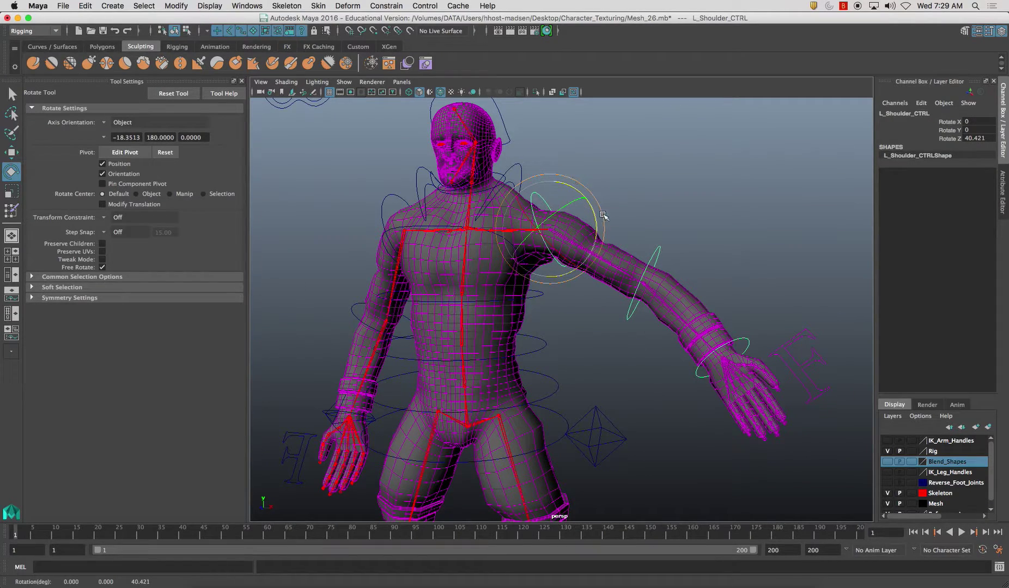
key(ctrl+z)
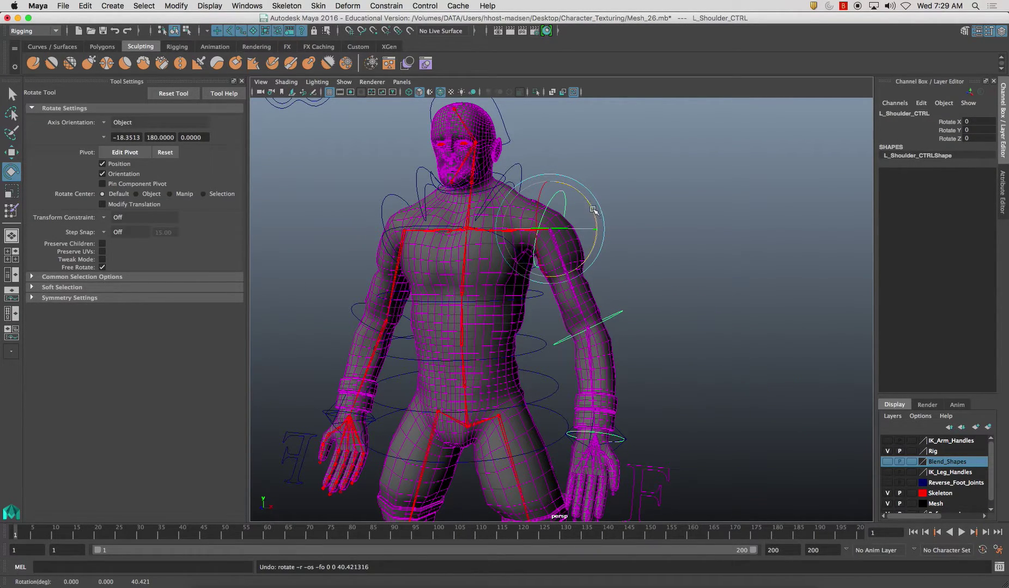
drag(593, 211, 585, 191)
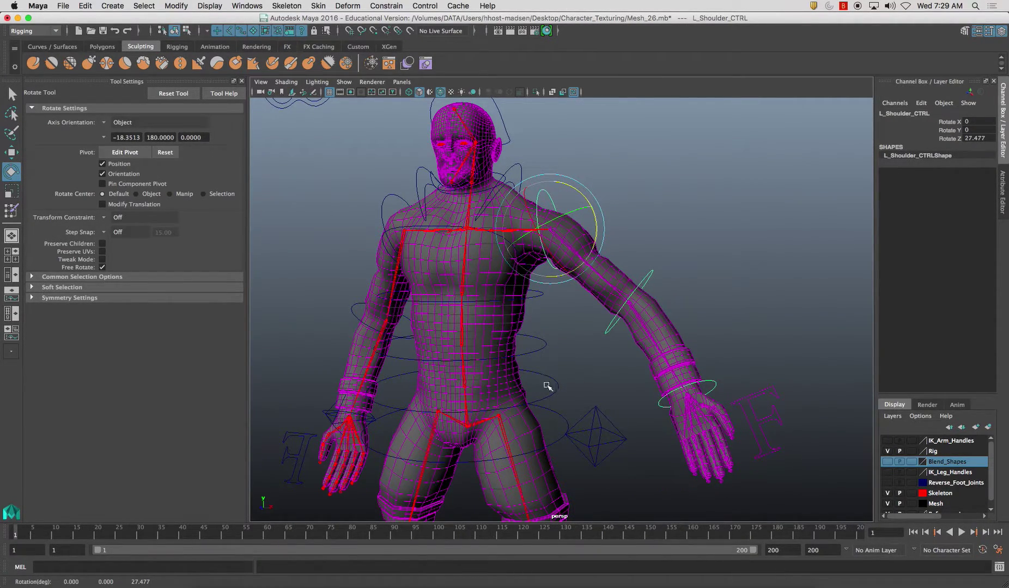
key(ctrl+z)
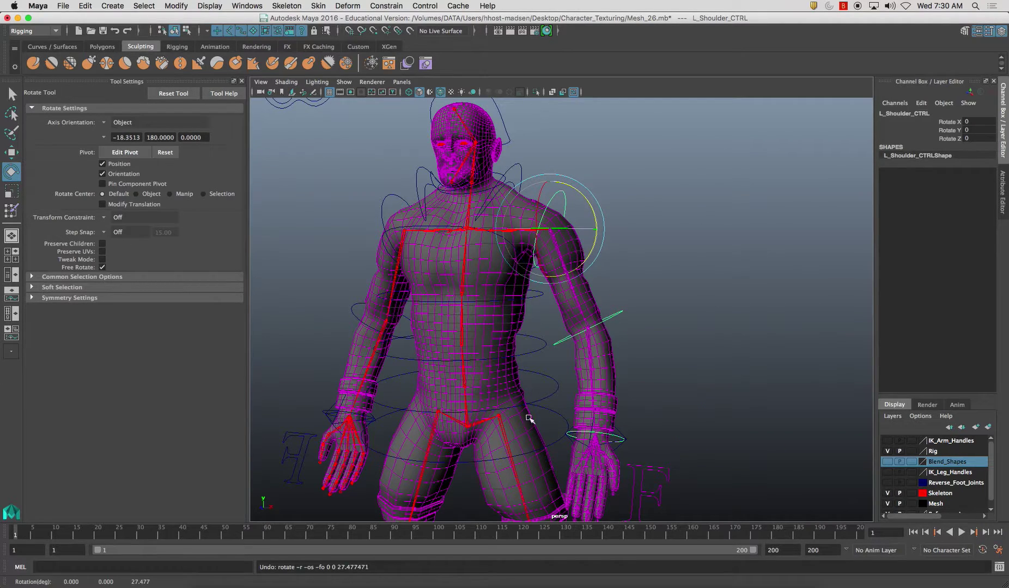
Raise the left arm with the shoulder control and rotate the left clavicle control about 20.7 degrees around Z.
drag(597, 216, 545, 323)
click(527, 166)
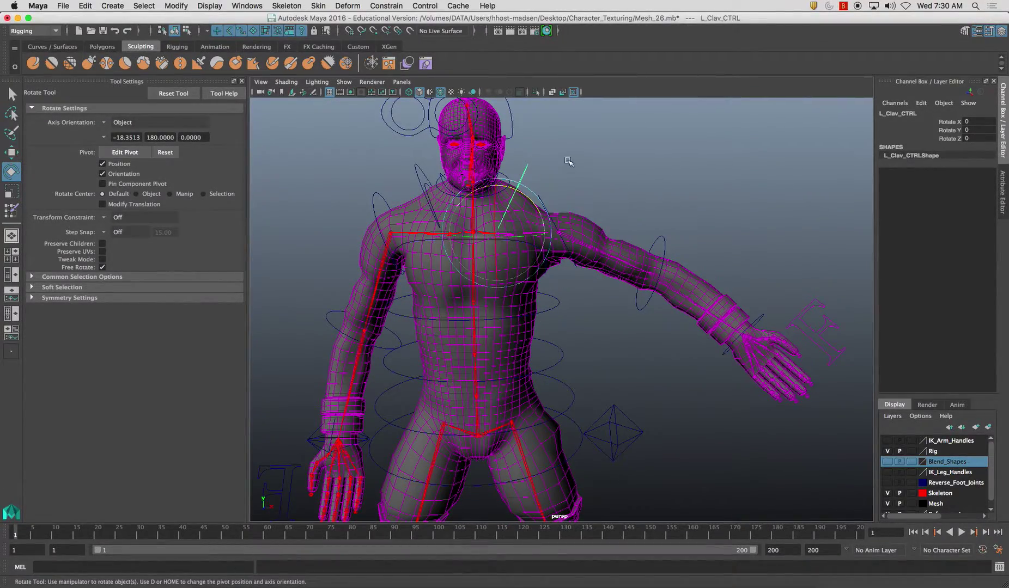
drag(534, 204, 547, 220)
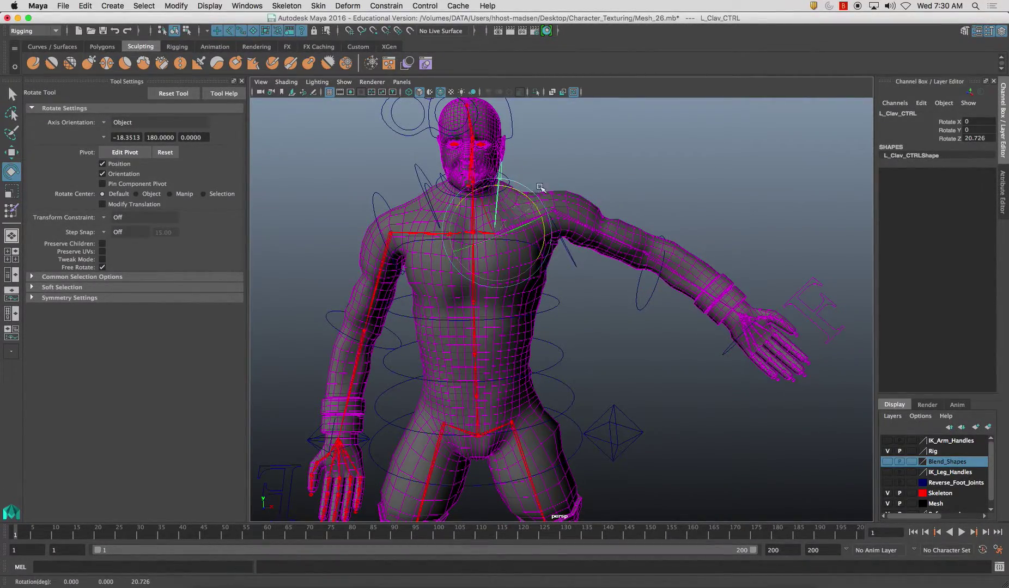
Activate Paint Skin Weights on the character mesh and choose L_Shoulder_JNT as the influence.
click(580, 211)
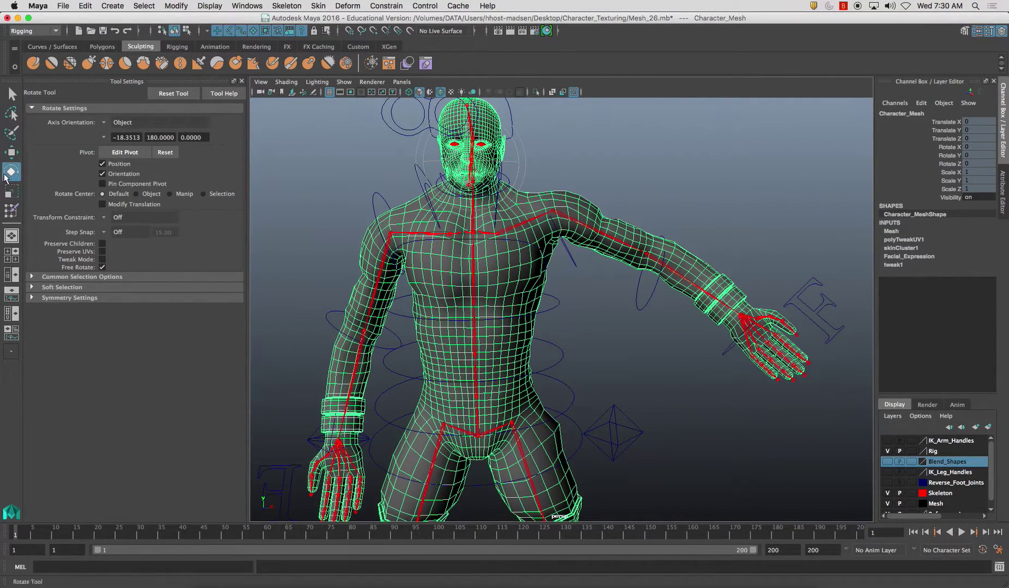
click(11, 210)
alt+drag(546, 372, 458, 326)
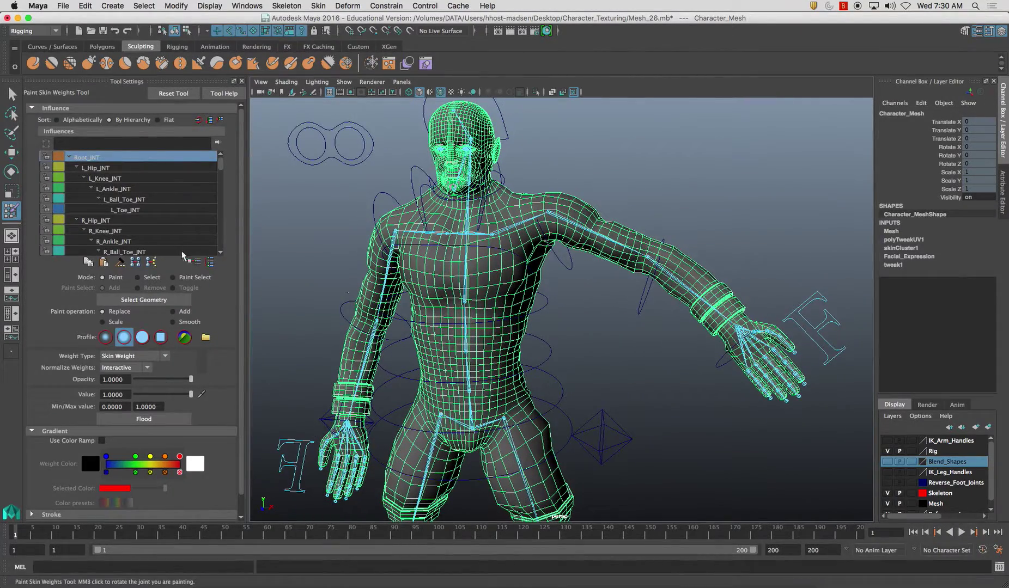
drag(222, 170, 223, 184)
click(168, 212)
Switch the viewport renderer to Legacy Default Viewport and examine the left shoulder joint's weight map.
alt+drag(573, 385, 490, 382)
click(372, 82)
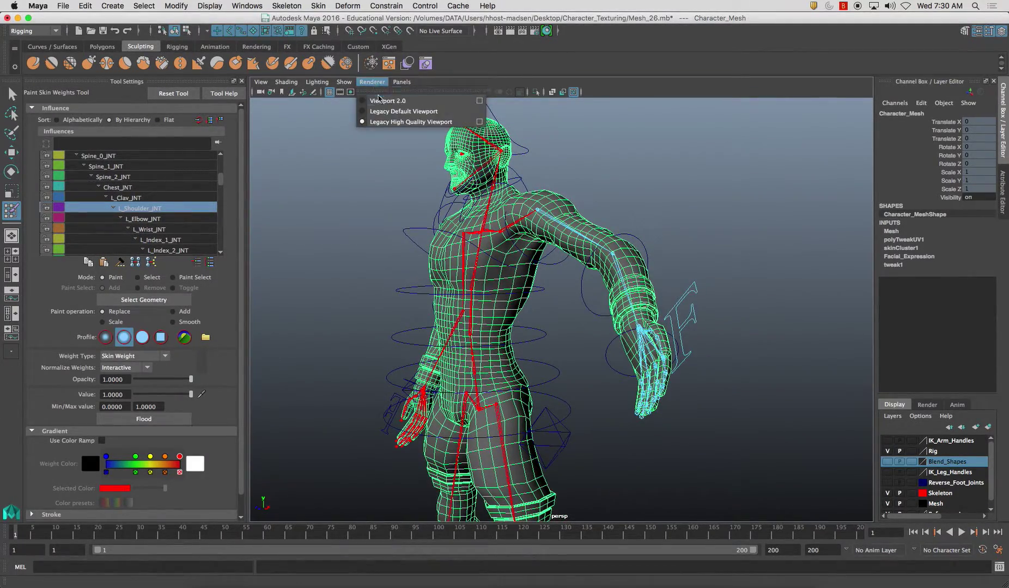
click(387, 111)
alt+drag(492, 295, 521, 299)
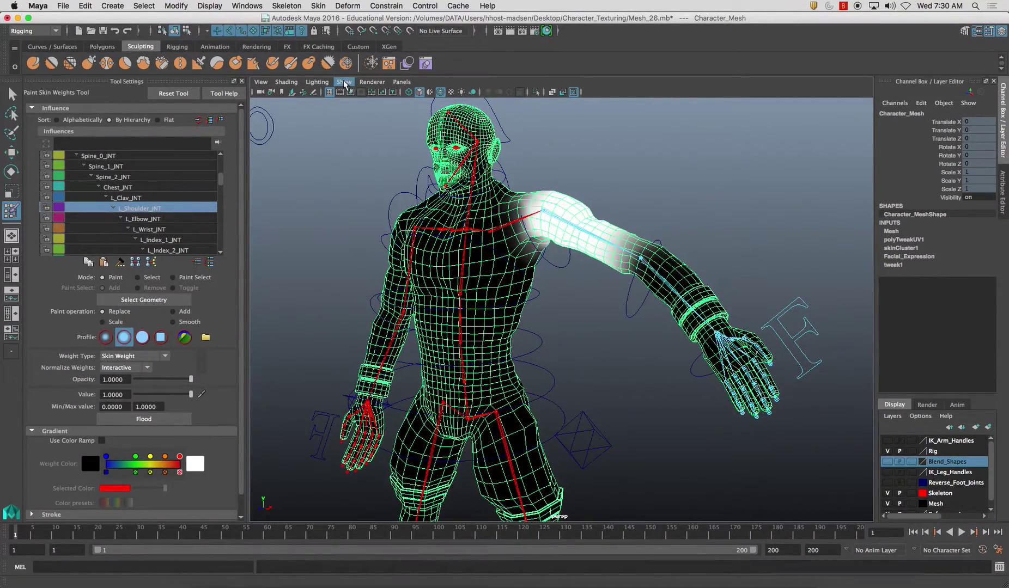
Keep the Legacy Default Viewport renderer and examine the weight maps of L_Elbow_JNT and L_Wrist_JNT.
click(372, 82)
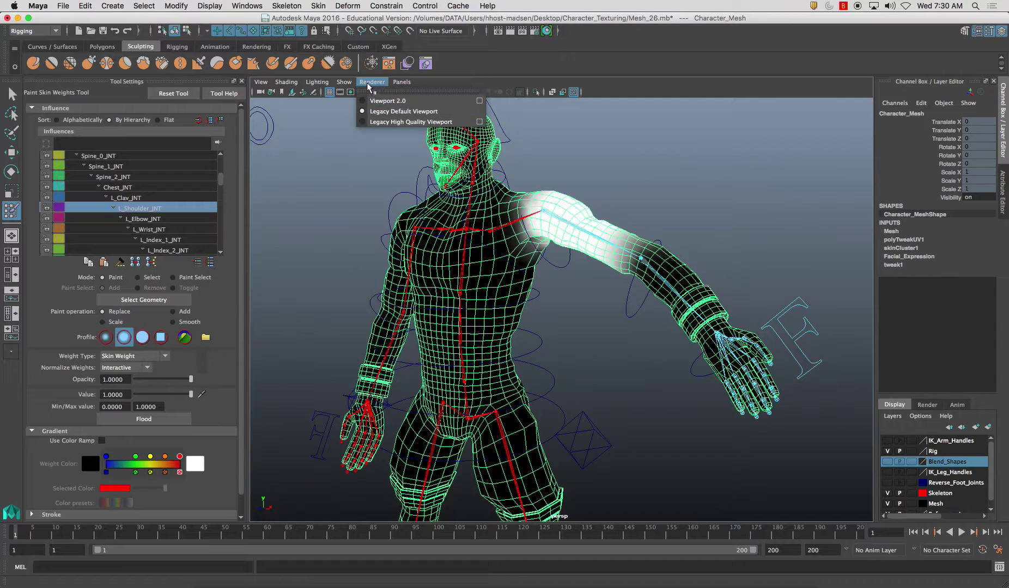
click(399, 112)
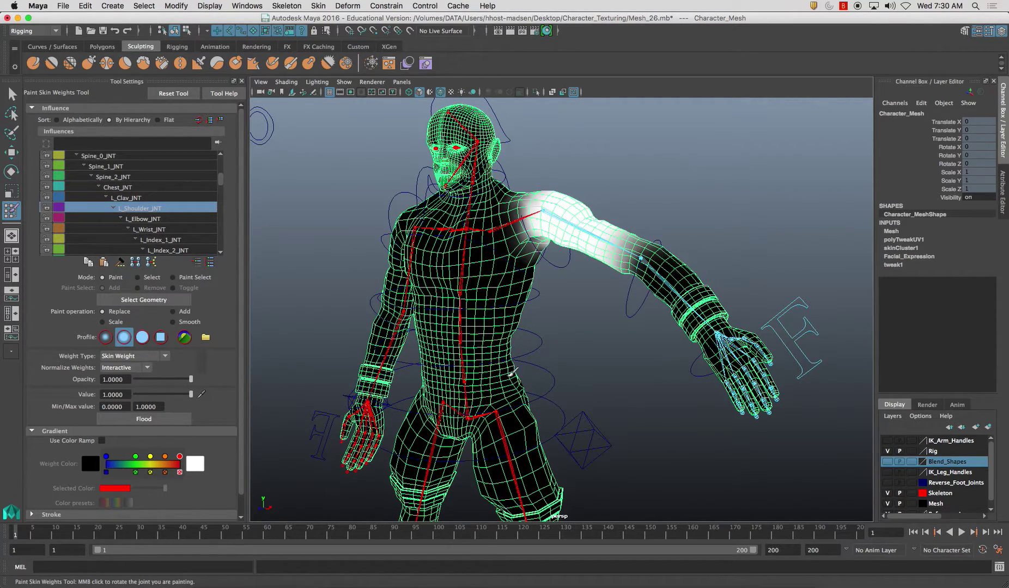
alt+drag(519, 352, 555, 374)
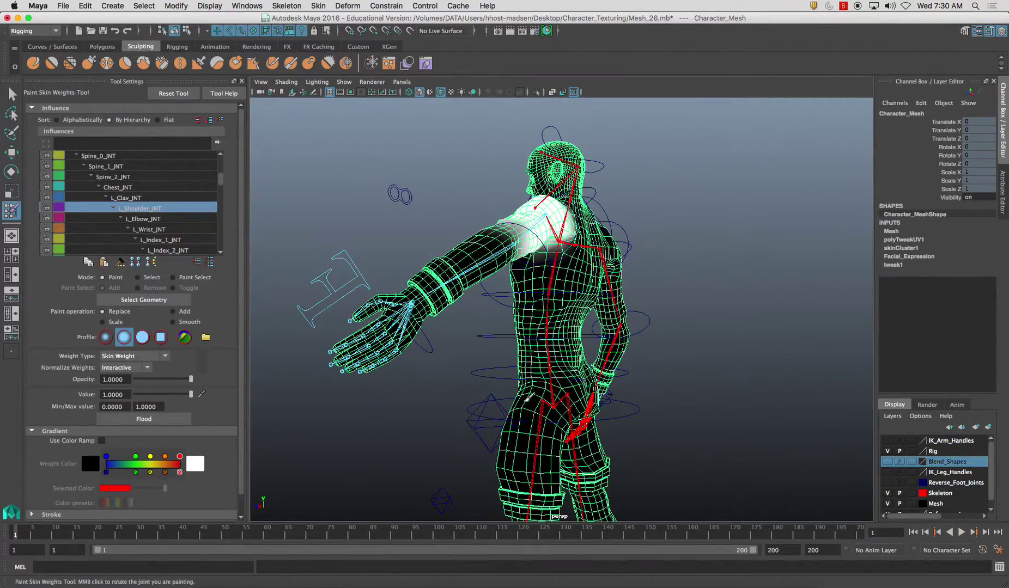
click(159, 218)
alt+drag(452, 374, 552, 411)
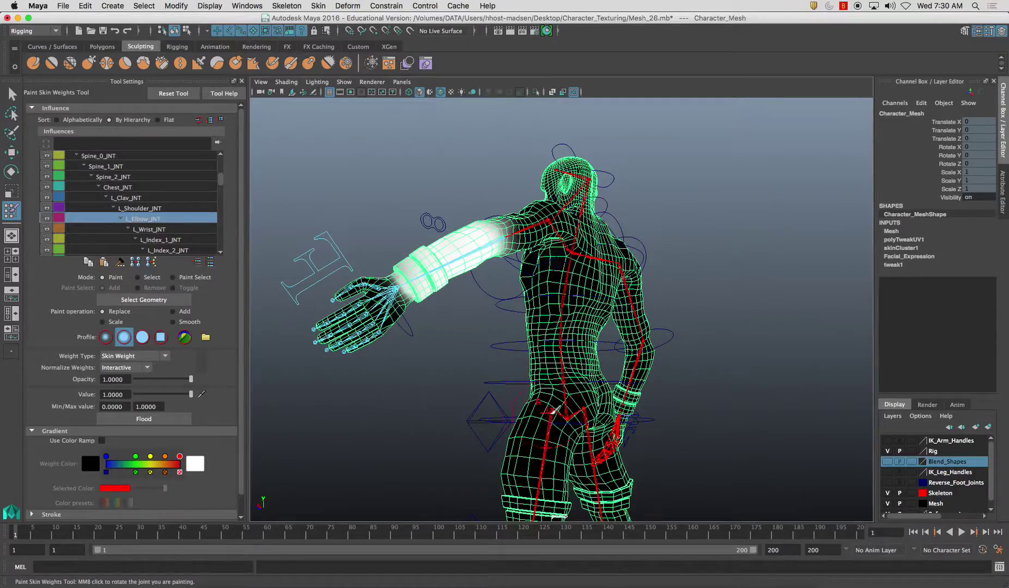
click(159, 230)
alt+drag(480, 403, 577, 409)
Examine the weight maps of the left index finger joints, from L_Index_1_JNT through L_Index_4_JNT.
click(199, 240)
alt+drag(497, 422, 556, 395)
click(199, 251)
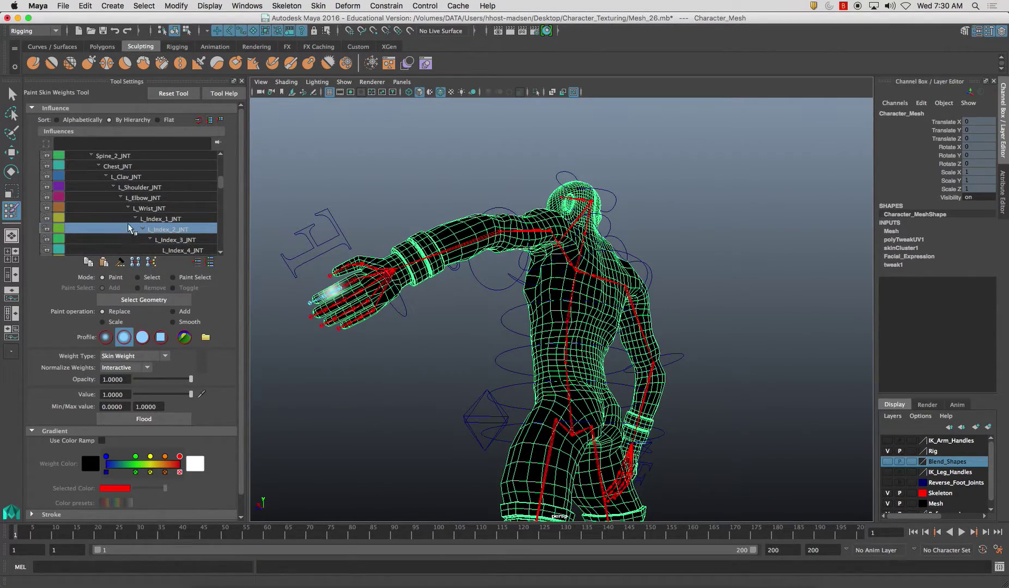
key(Down)
alt+drag(537, 369, 496, 433)
click(191, 250)
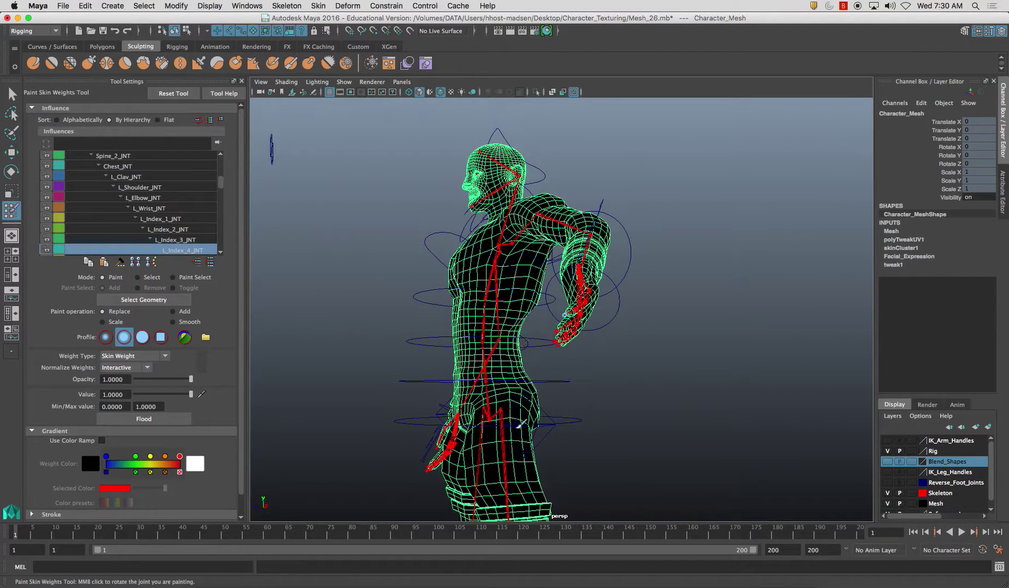
Examine the weight maps of the left middle finger joints, from L_Middle_1_JNT through L_Middle_4_JNT.
scroll(187, 233, down, 3)
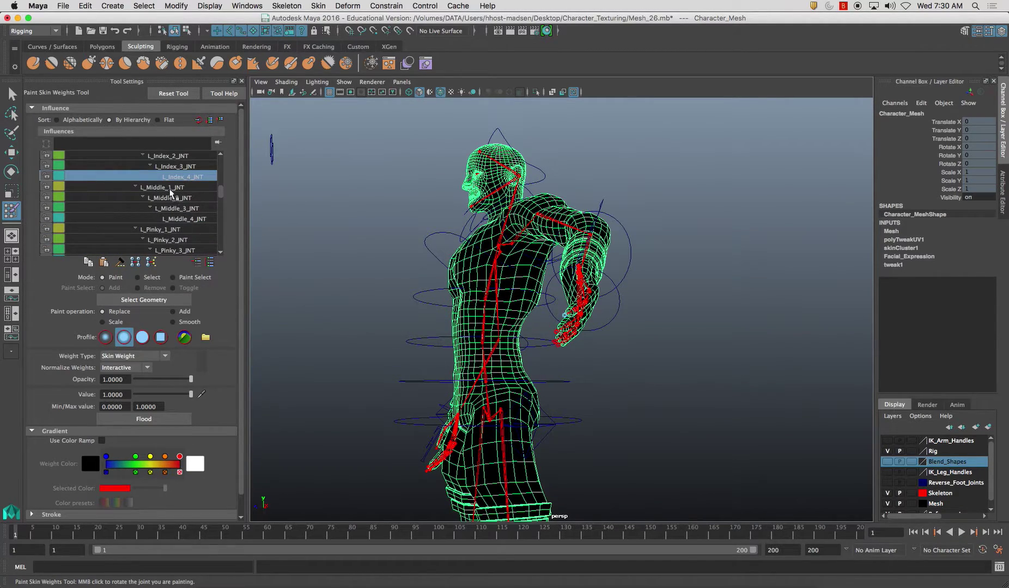
click(172, 197)
click(181, 187)
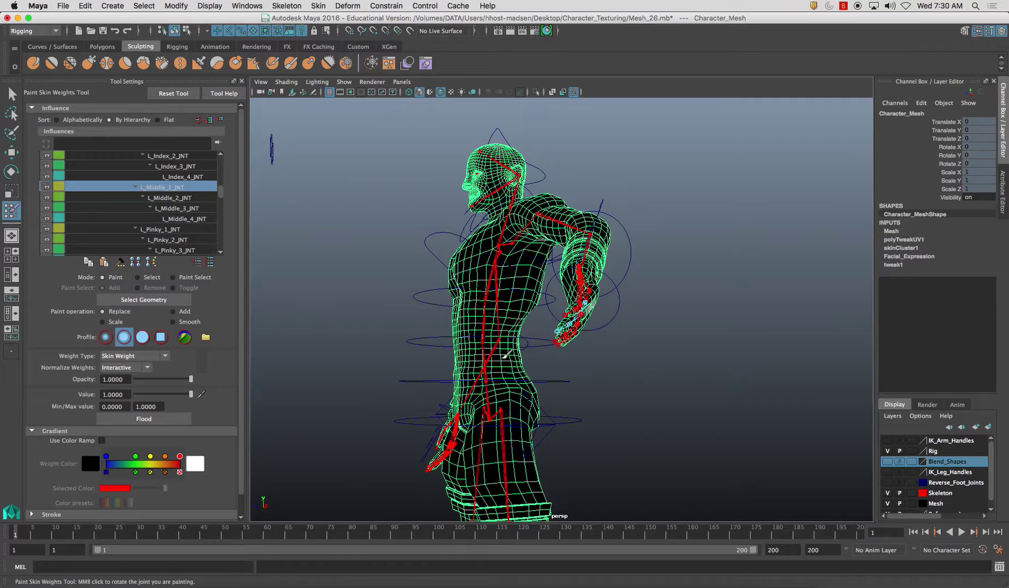
click(183, 198)
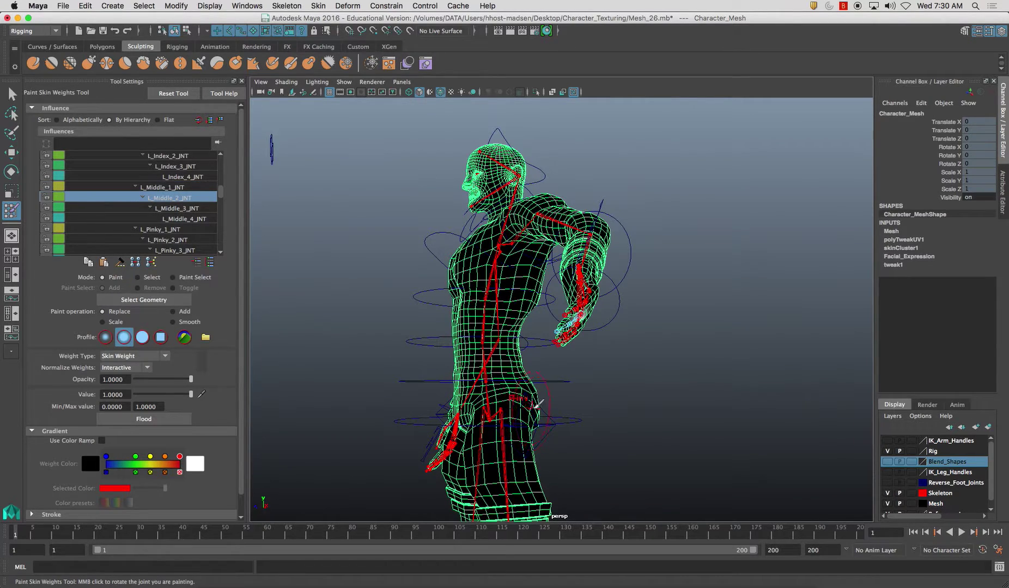
alt+drag(534, 404, 547, 394)
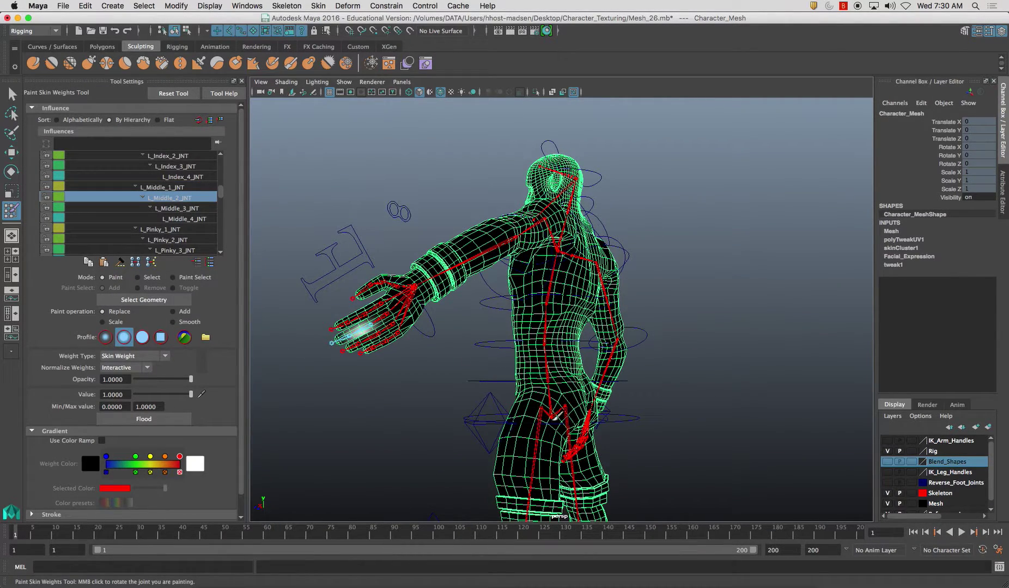
click(165, 209)
alt+drag(458, 371, 527, 393)
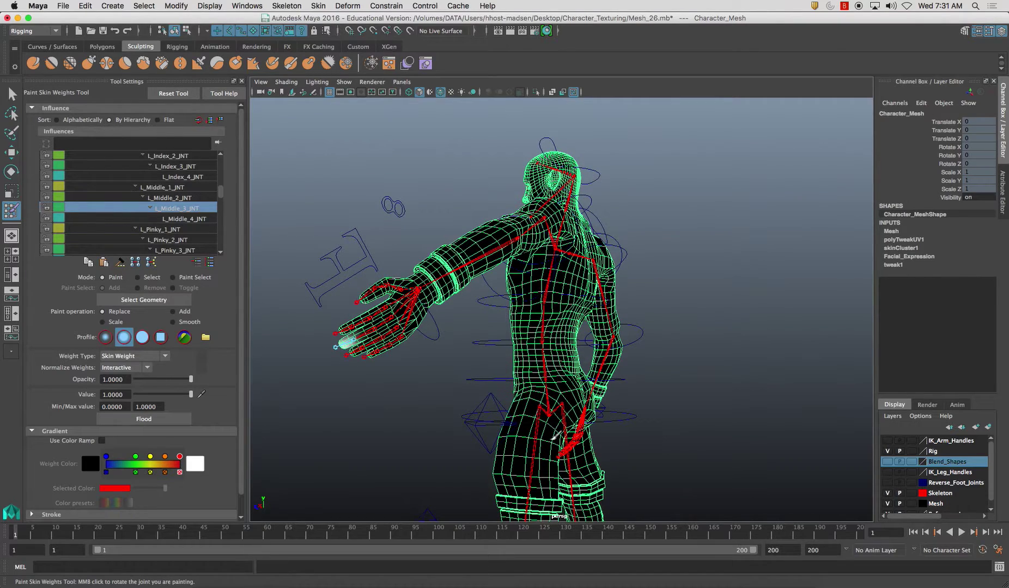
click(176, 218)
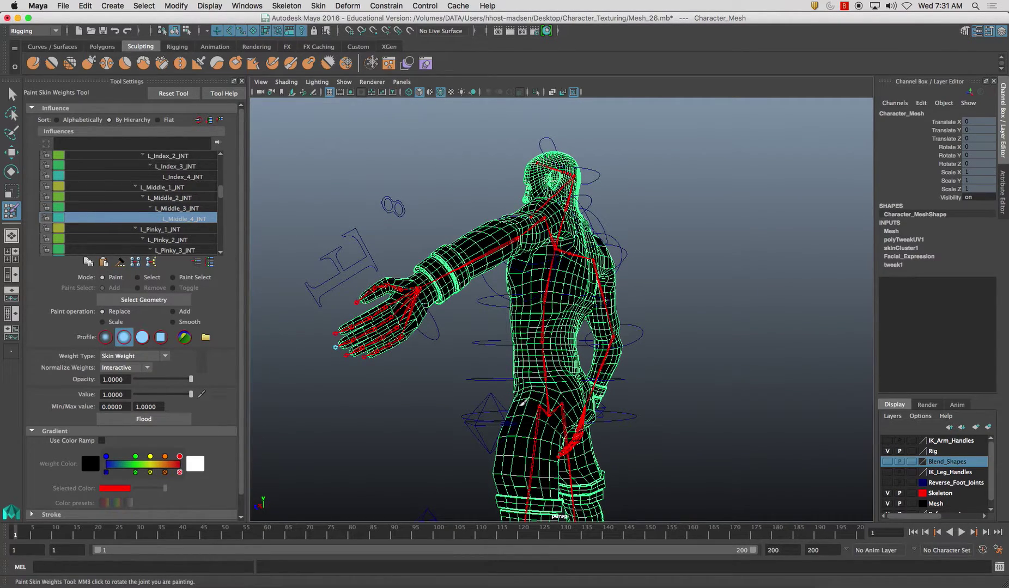
Examine the weight maps of the left pinky joints, from L_Pinky_1_JNT through L_Pinky_4_JNT.
click(190, 229)
alt+drag(381, 338, 443, 416)
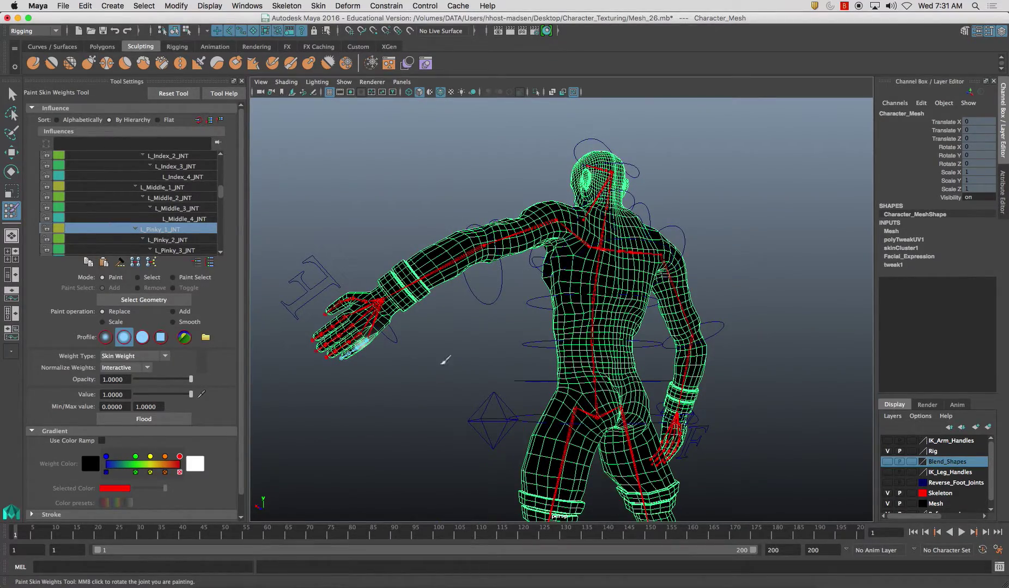
alt+drag(537, 422, 423, 362)
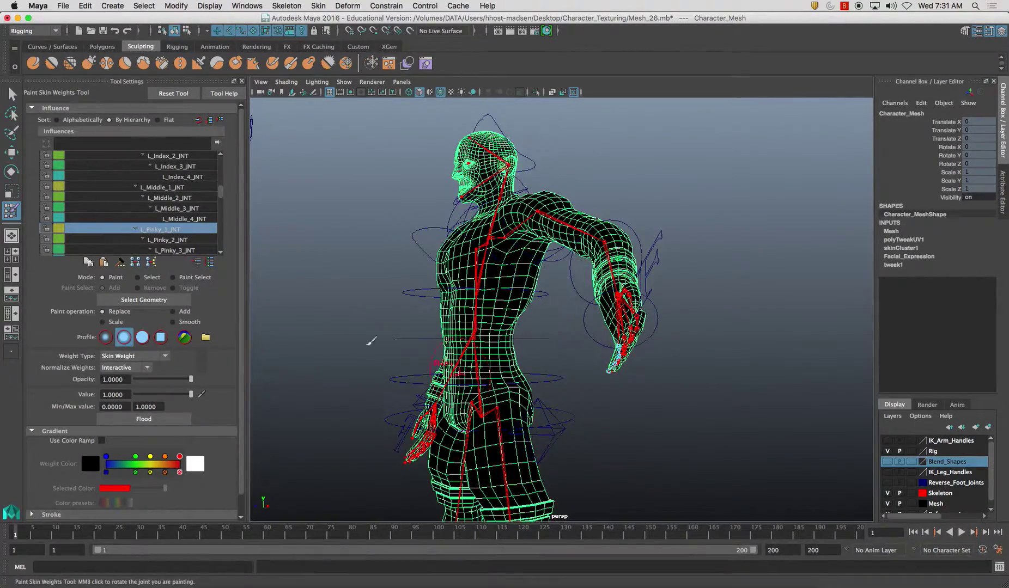
click(169, 240)
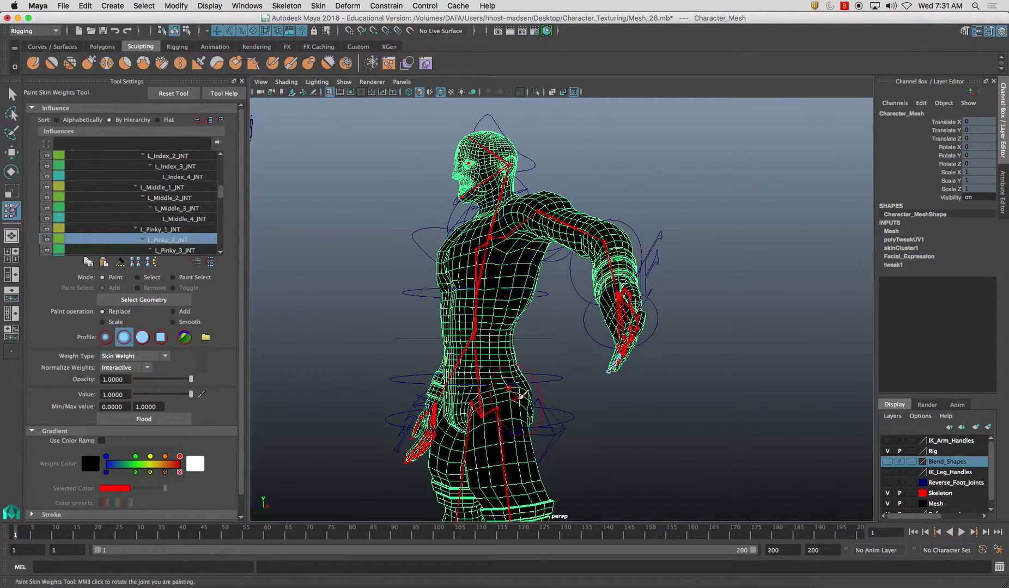
alt+drag(544, 414, 578, 400)
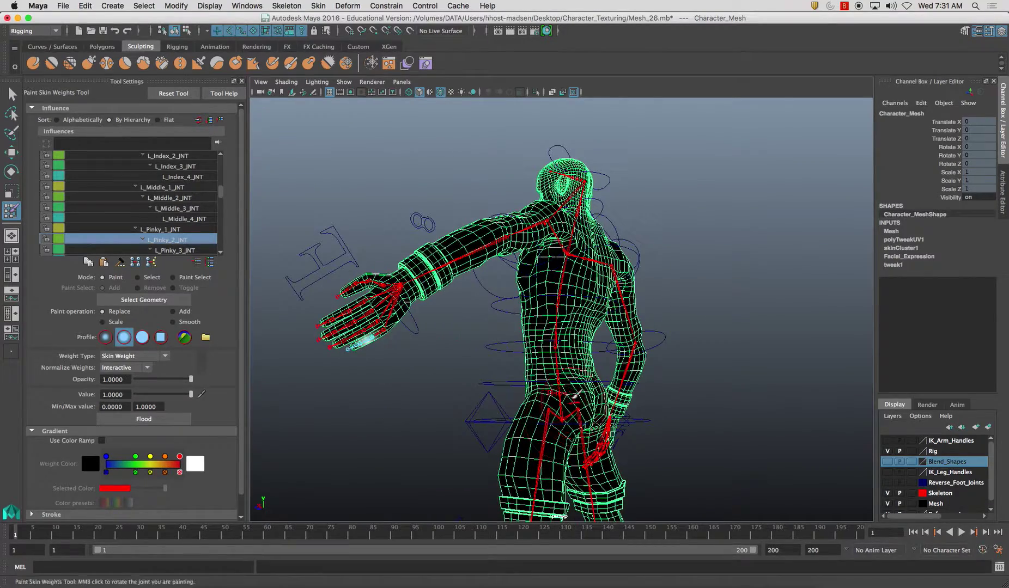
click(166, 251)
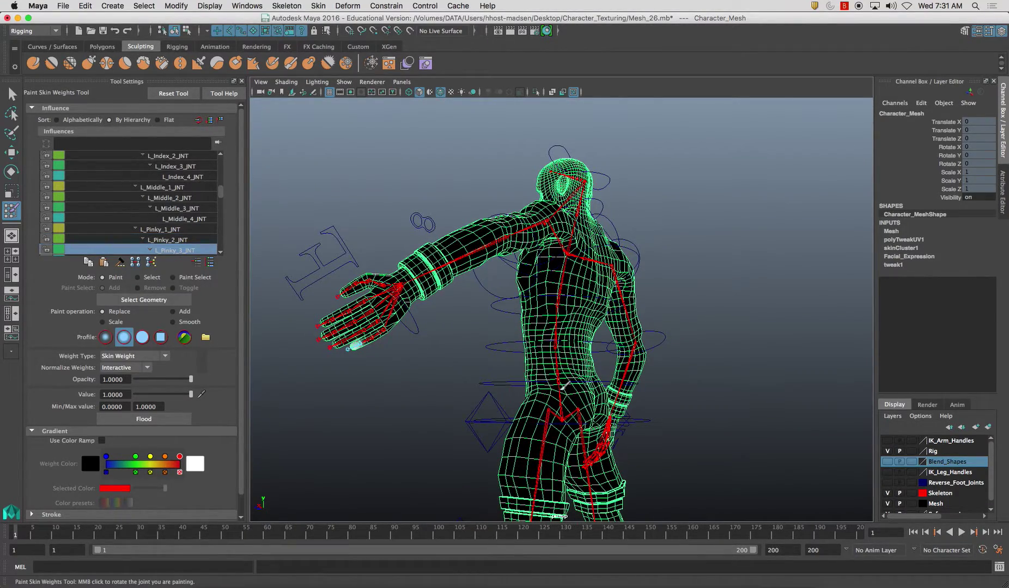
alt+drag(423, 397, 469, 390)
scroll(210, 249, down, 1)
click(210, 249)
alt+drag(516, 379, 602, 402)
Examine the weight maps of the left ring finger joints, from L_Ring_1_JNT through L_Ring_4_JNT.
click(221, 252)
click(221, 253)
click(221, 252)
click(221, 252)
click(169, 219)
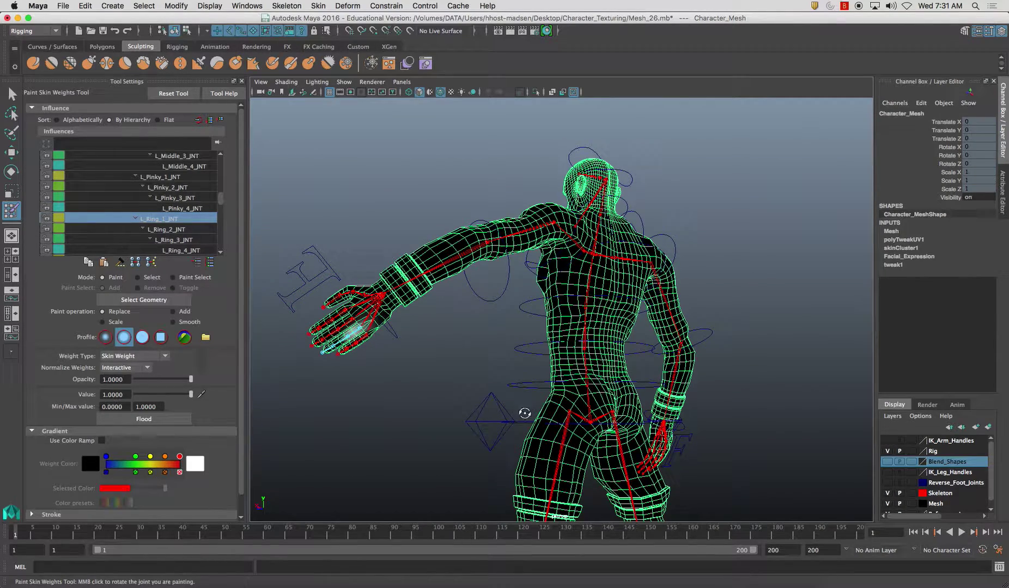
alt+drag(524, 413, 529, 382)
click(184, 231)
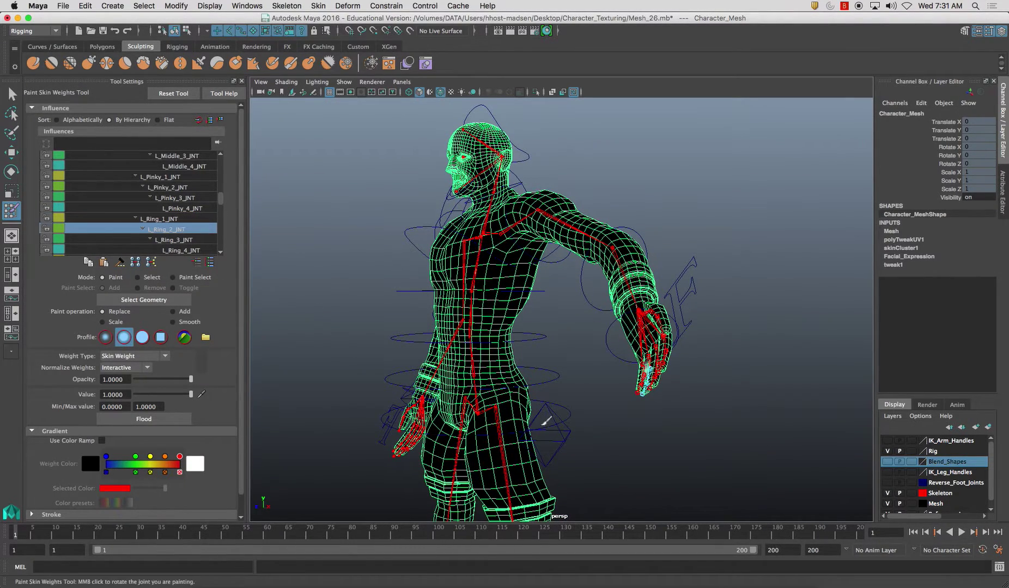
click(197, 240)
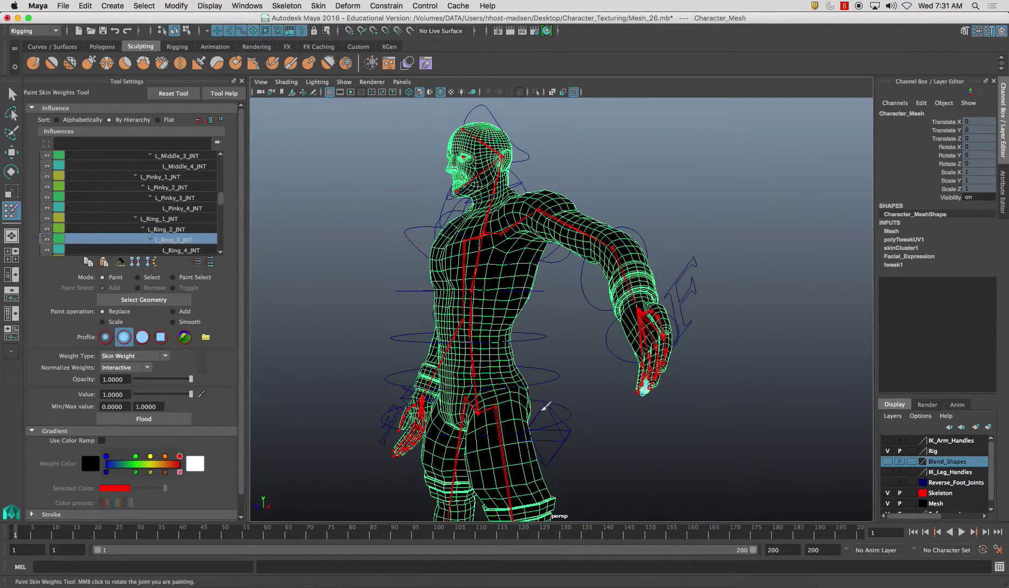
alt+drag(521, 409, 273, 376)
click(184, 250)
Examine the weight maps of the left thumb joints L_Thumb_1_JNT through L_Thumb_4_JNT on the hand.
scroll(222, 249, down, 4)
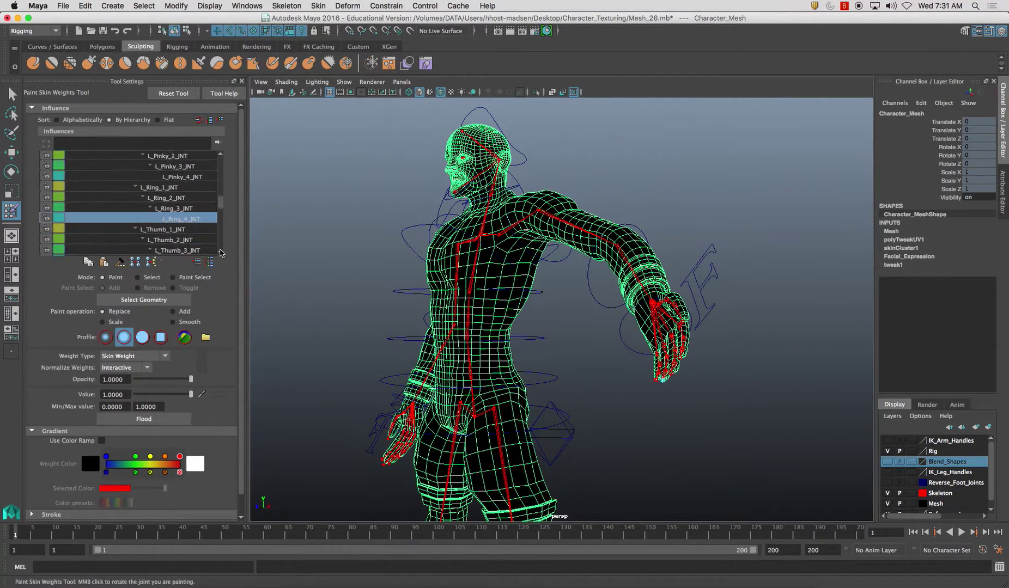
click(173, 218)
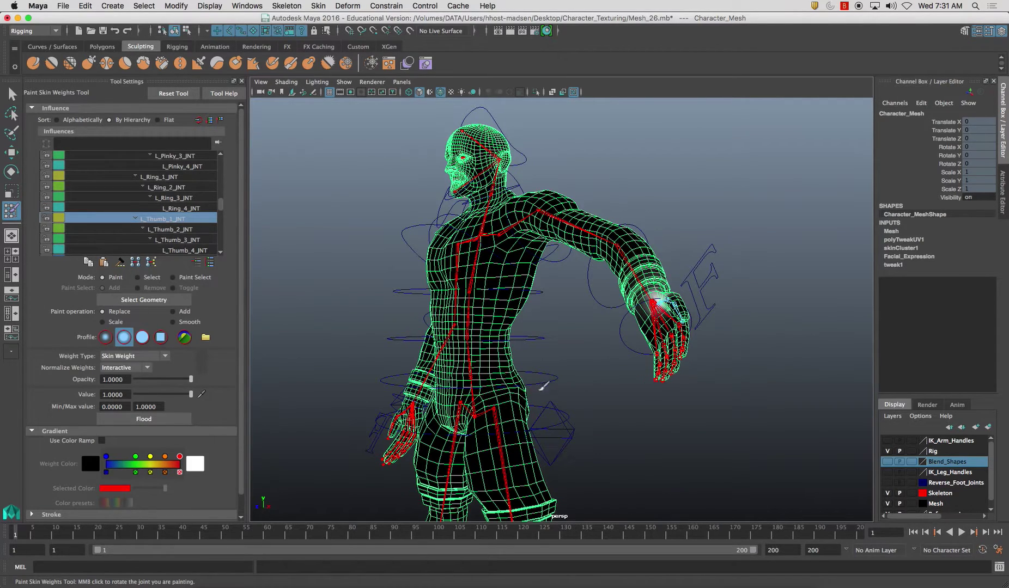
alt+drag(541, 387, 589, 362)
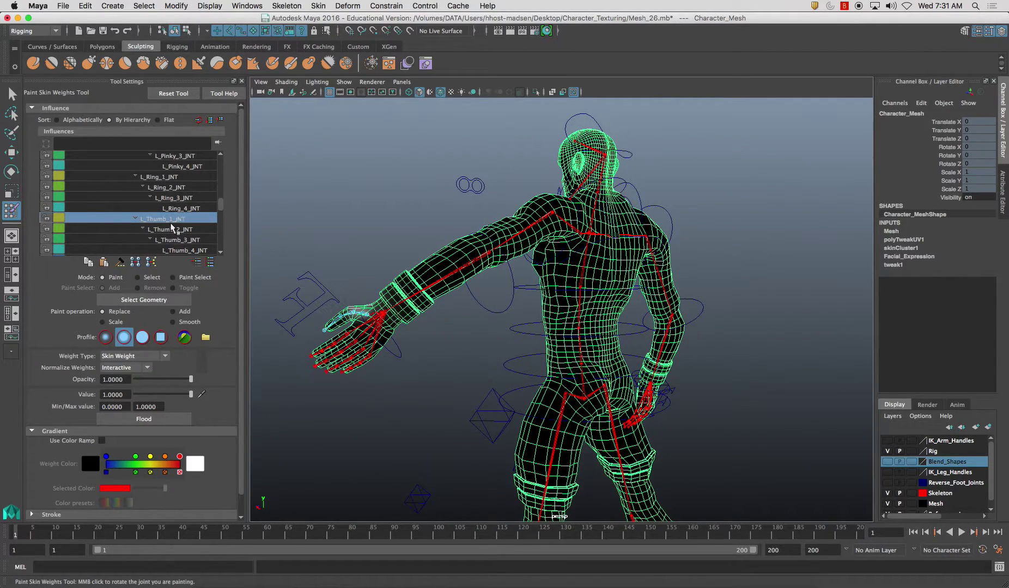
click(184, 250)
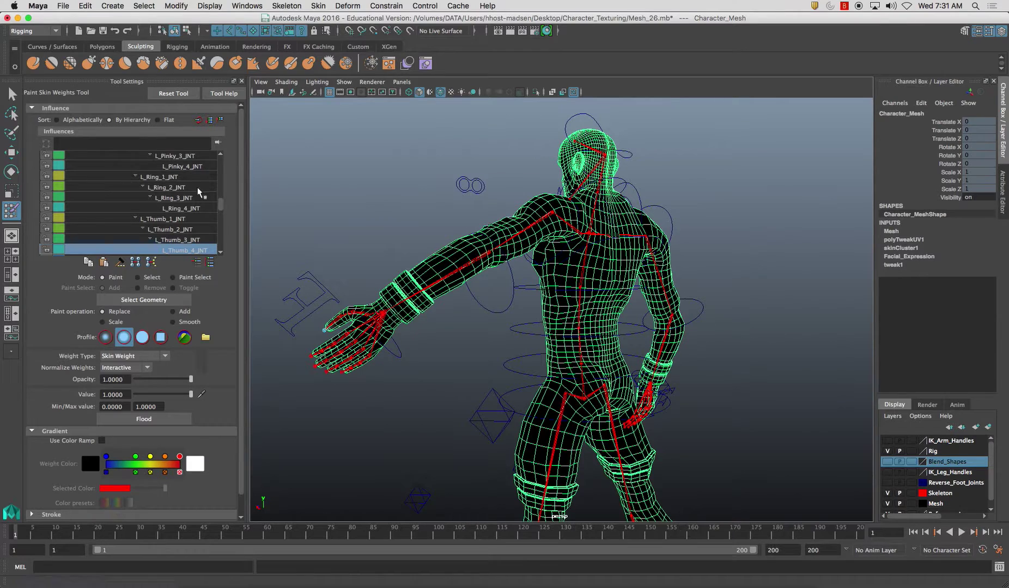
click(210, 229)
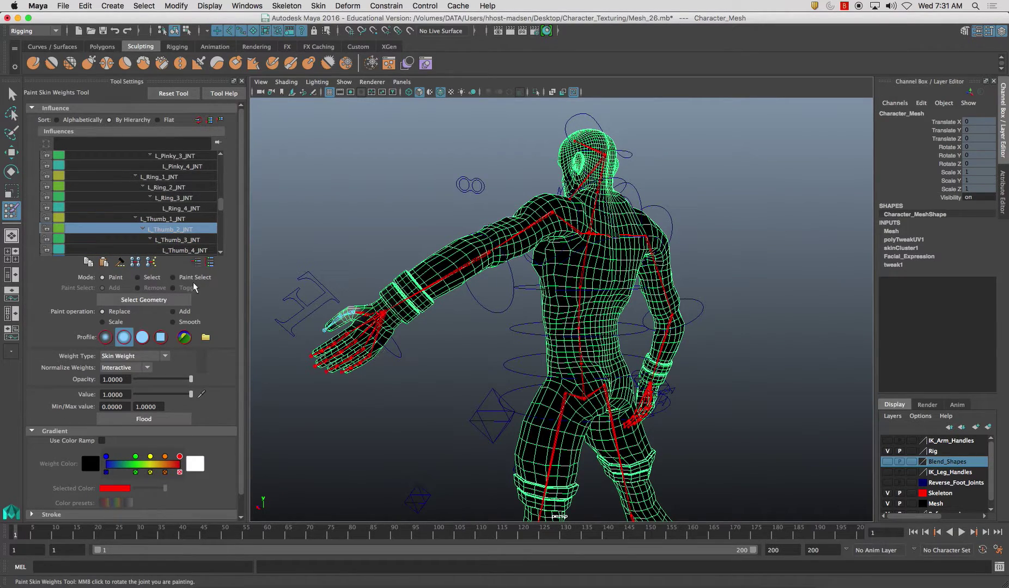
click(200, 239)
alt+drag(460, 397, 510, 377)
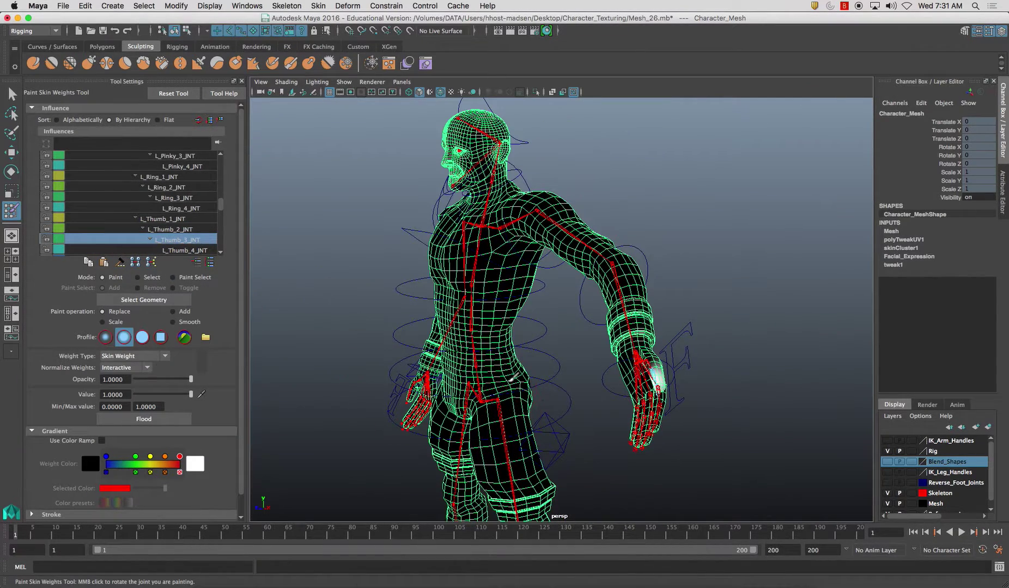
Return to the upper arm influences and examine the L_Clav_JNT weight map across the chest and back.
scroll(221, 158, up, 4)
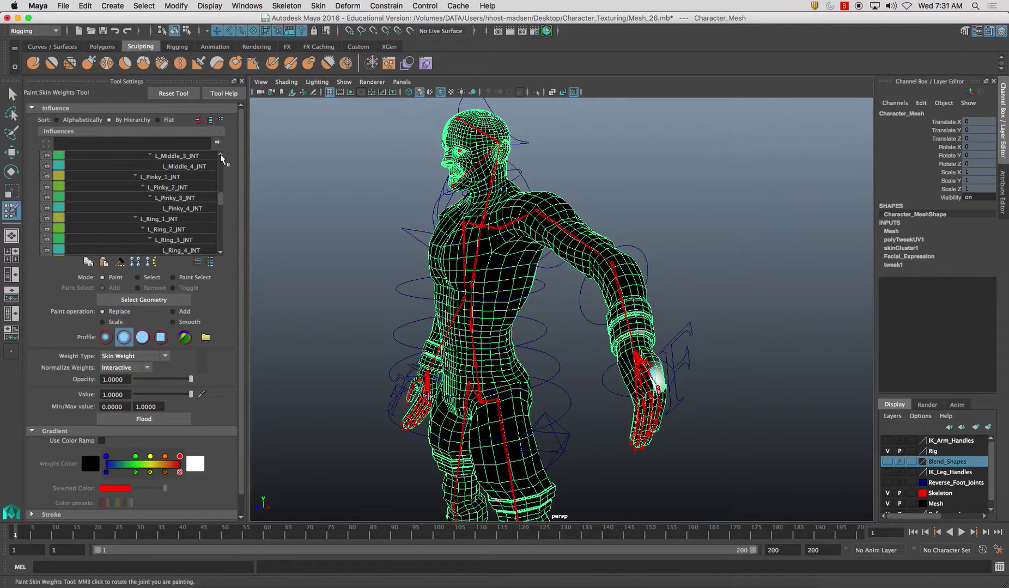
scroll(220, 155, up, 2)
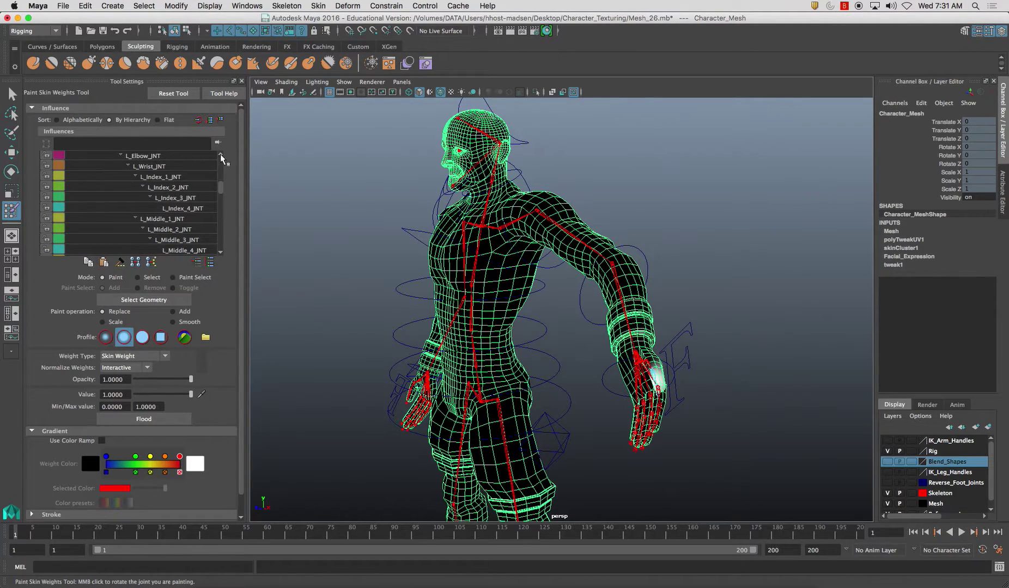
click(141, 166)
alt+drag(455, 319, 419, 358)
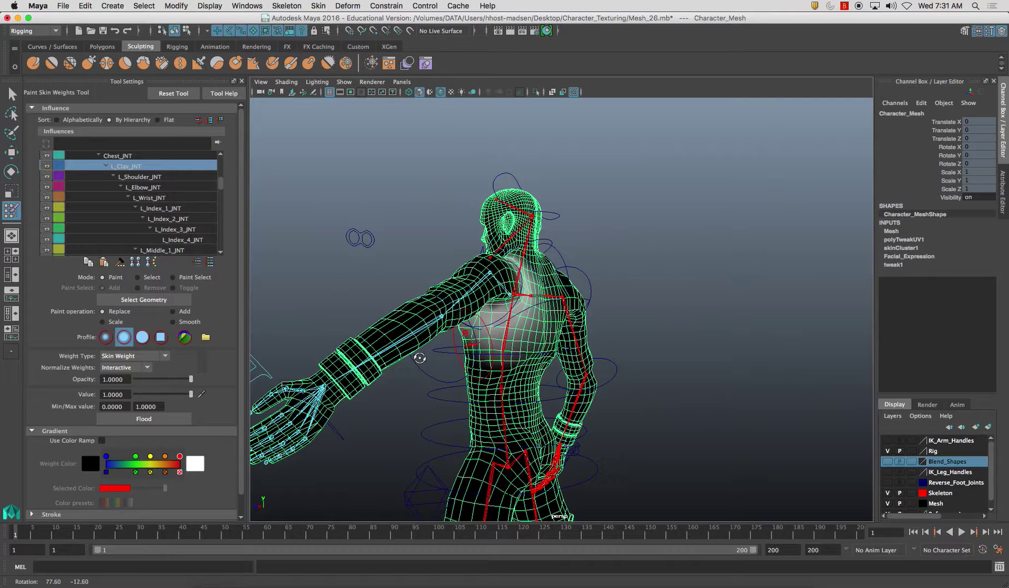
alt+drag(419, 358, 428, 357)
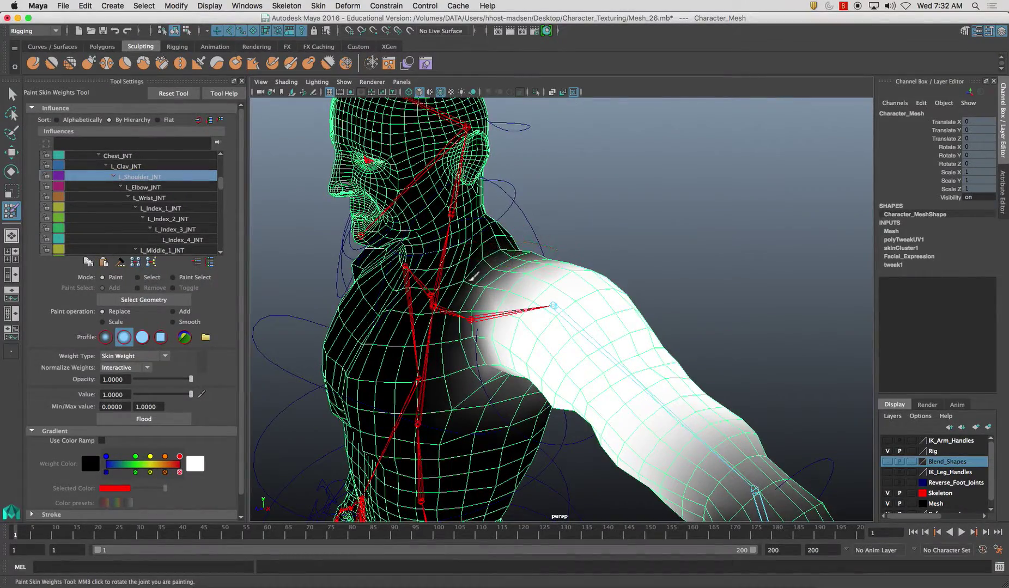
Examine the L_Shoulder_JNT weight map around the shoulder top, armpit and upper arm from several angles.
alt+drag(456, 322, 536, 325)
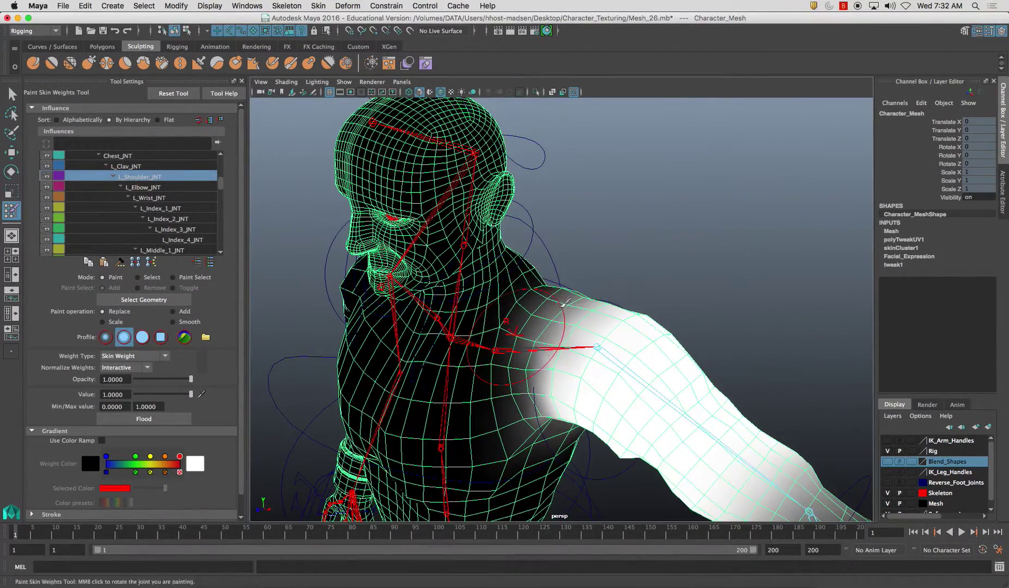
alt+drag(565, 282, 475, 209)
alt+drag(487, 277, 536, 333)
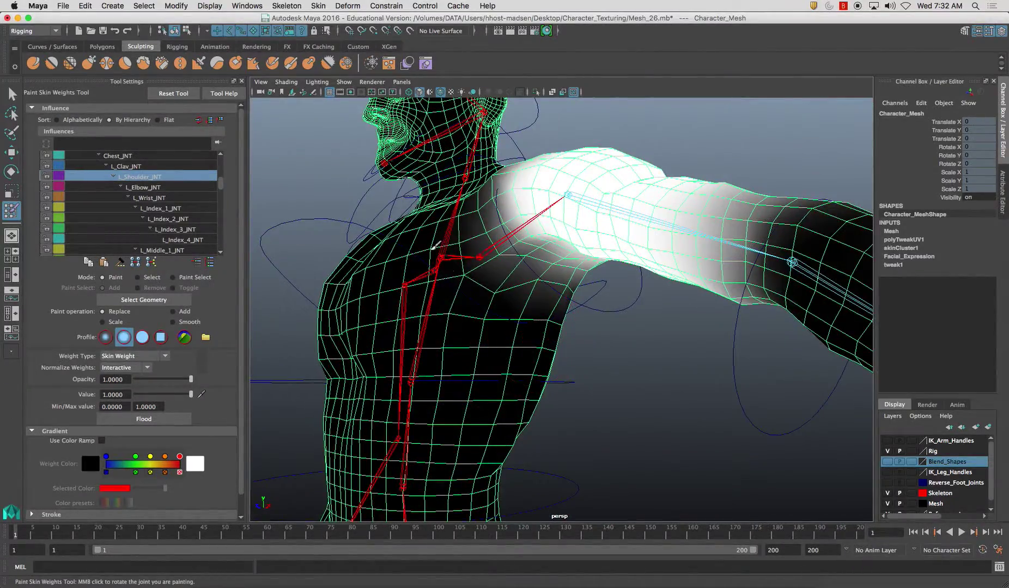
alt+drag(464, 299, 498, 339)
mouse_move(621, 286)
alt+mouse_down()
mouse_move(538, 354)
mouse_move(403, 302)
mouse_move(393, 314)
mouse_move(370, 269)
mouse_move(422, 246)
mouse_move(419, 234)
alt+mouse_up()
mouse_move(434, 284)
alt+mouse_down()
mouse_move(453, 300)
mouse_move(507, 305)
alt+mouse_up()
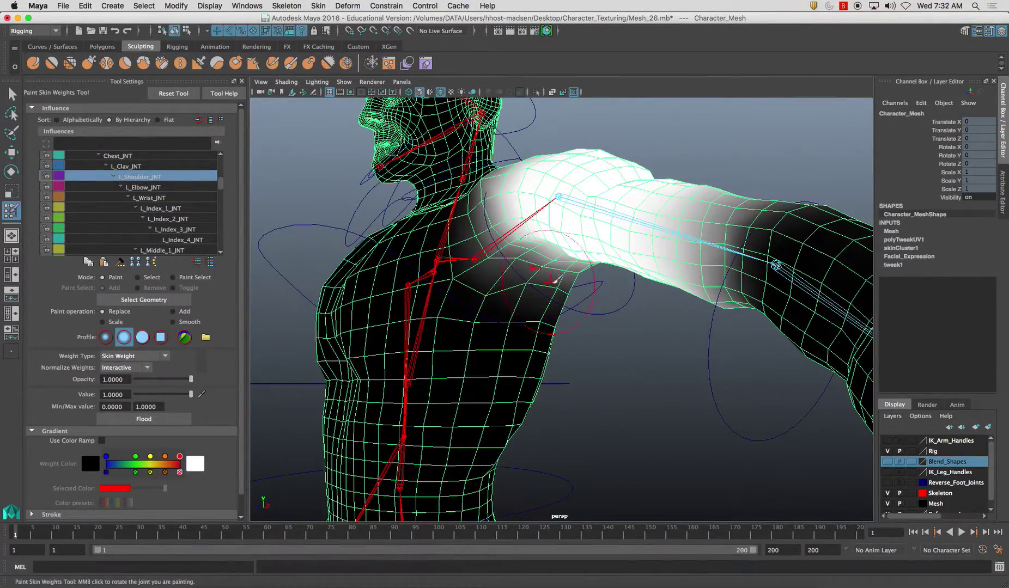
alt+drag(498, 256, 576, 283)
scroll(576, 283, down, 5)
scroll(566, 272, up, 2)
alt+drag(498, 239, 553, 249)
alt+middle_drag(553, 249, 472, 259)
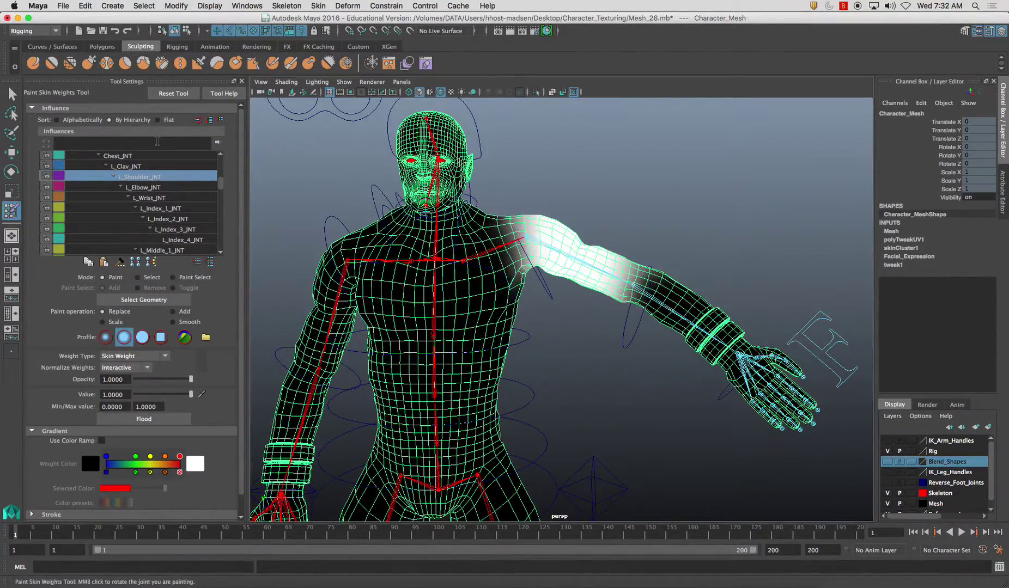
Reset the left arm pose by setting Rotate Z to 0 on both L_Clav_CTRL and L_Shoulder_CTRL.
key(q)
click(547, 289)
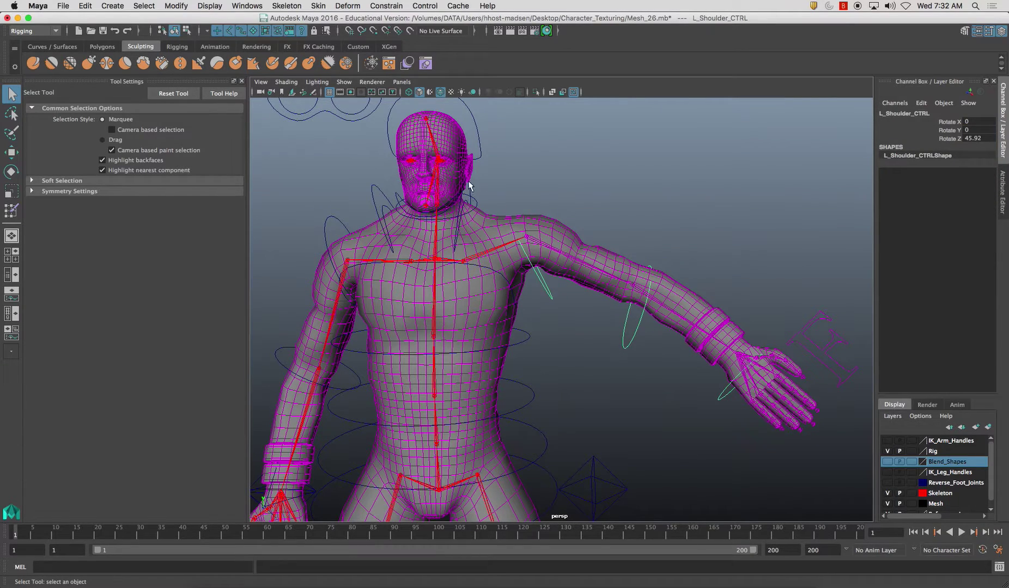
click(458, 225)
scroll(582, 226, down, 1)
click(975, 139)
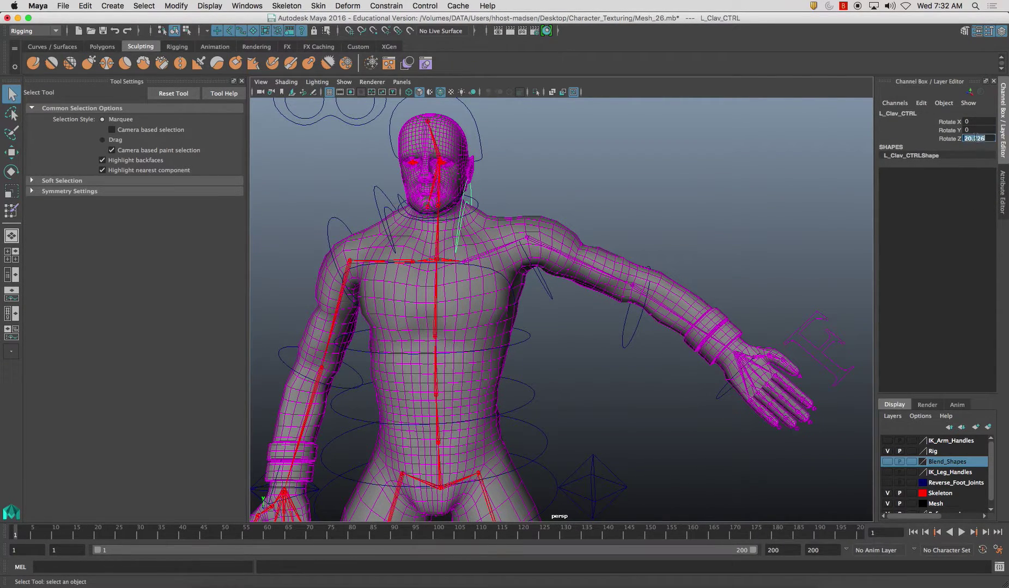
key(Return)
click(514, 226)
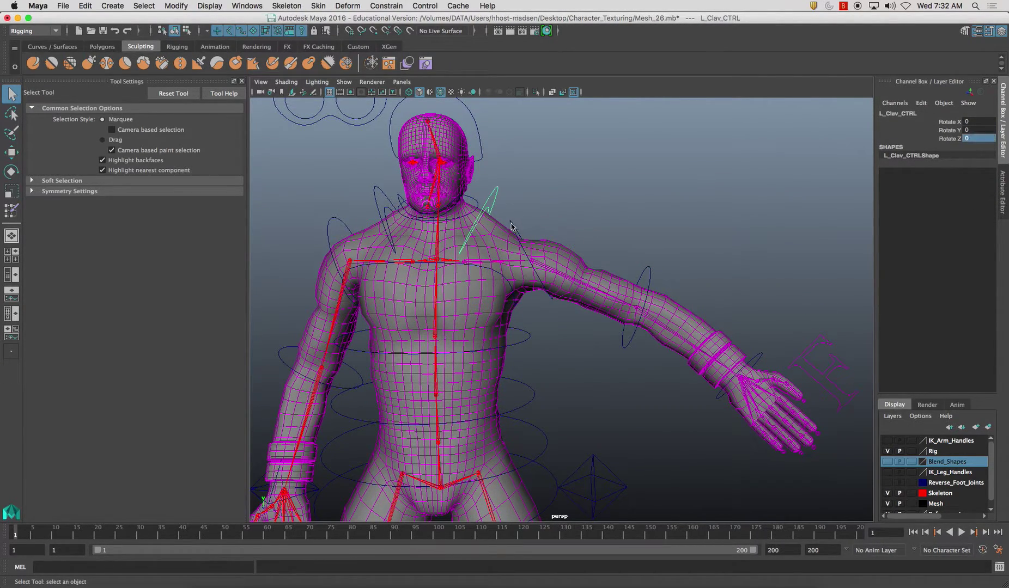
click(981, 139)
text(0)
key(Return)
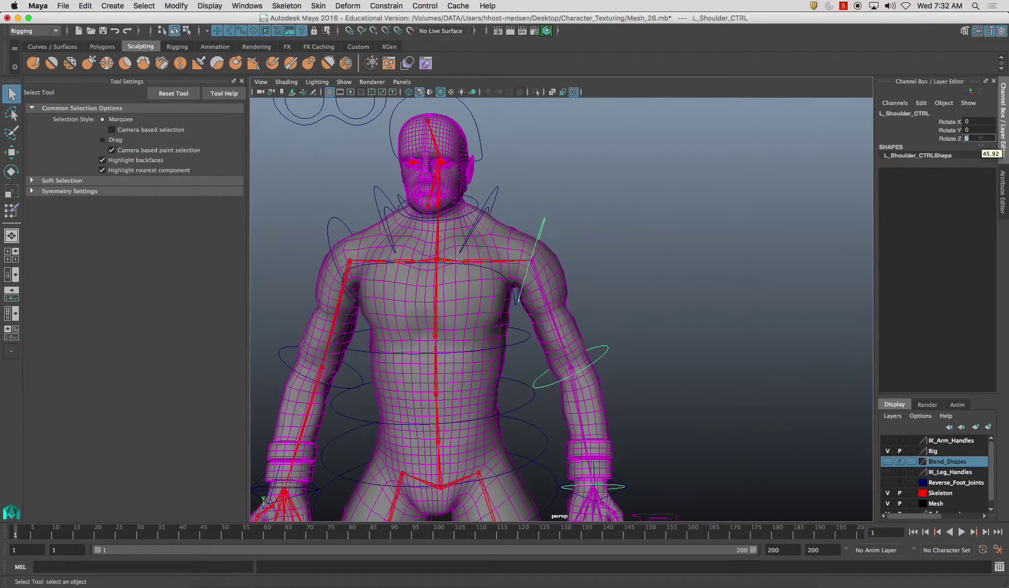
Mirror the character mesh's skin weights across YZ, positive to negative, using Closest point on surface and Closest joint association.
alt+drag(790, 182, 541, 213)
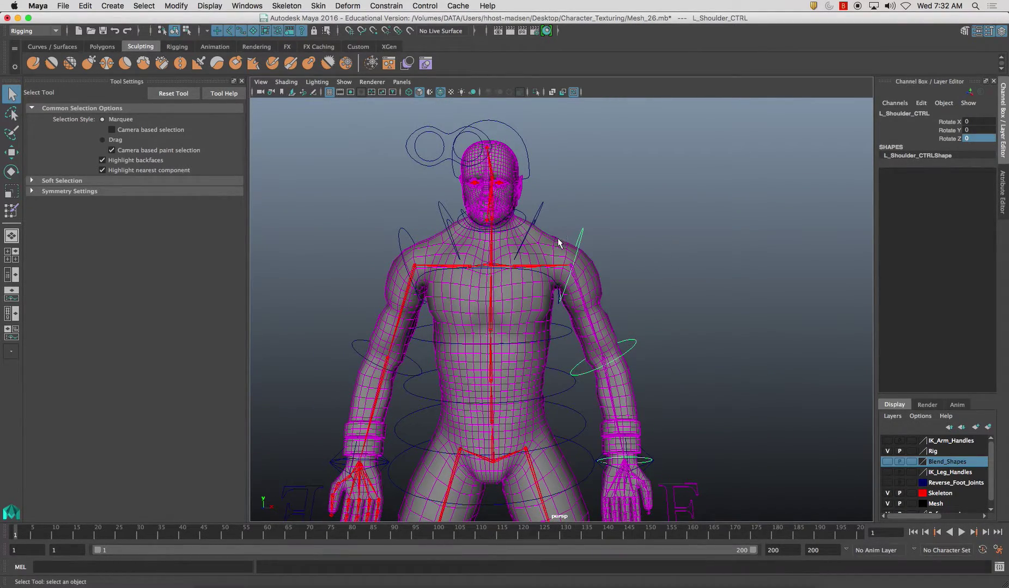
click(558, 243)
click(318, 5)
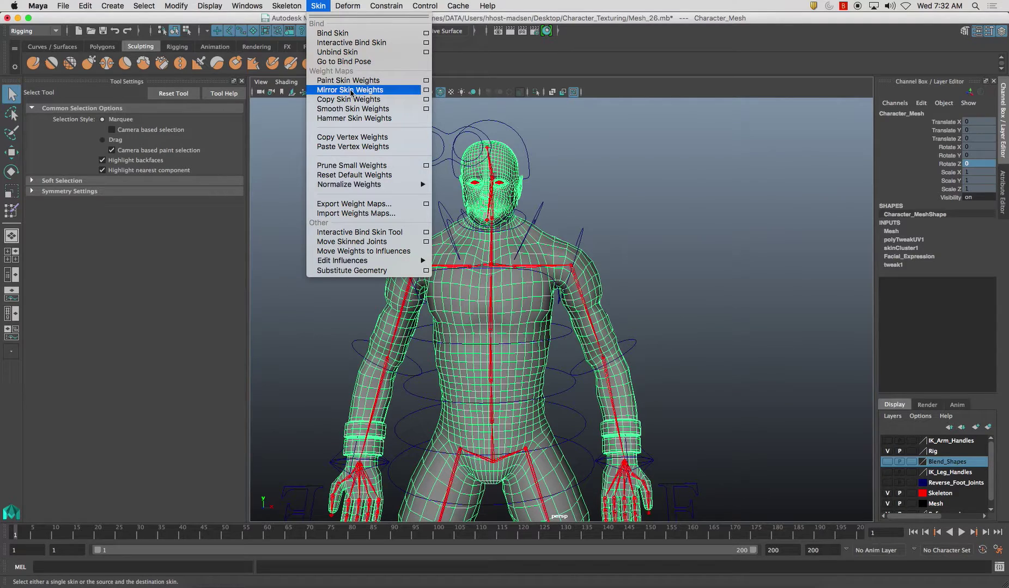
click(422, 91)
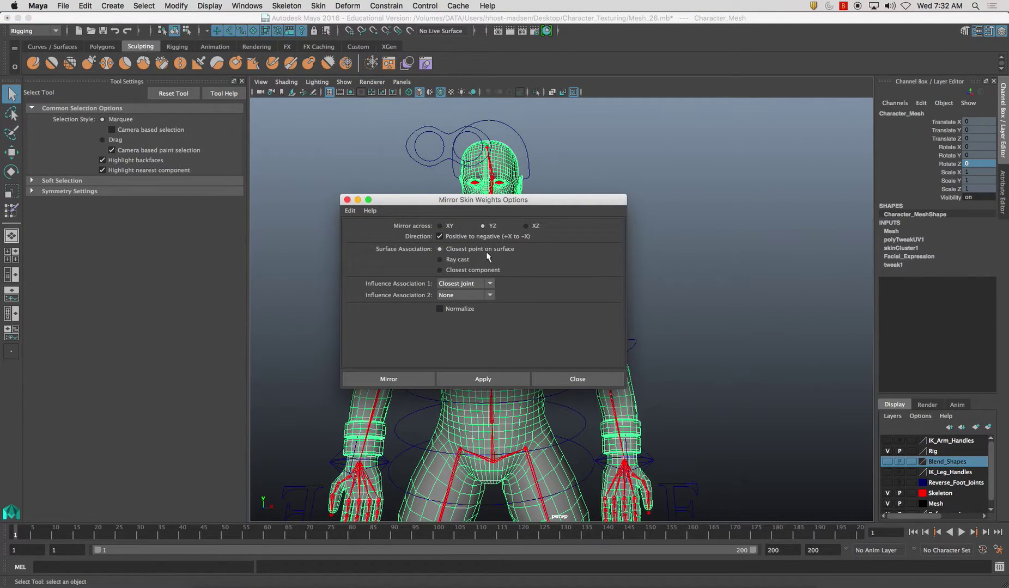
click(413, 378)
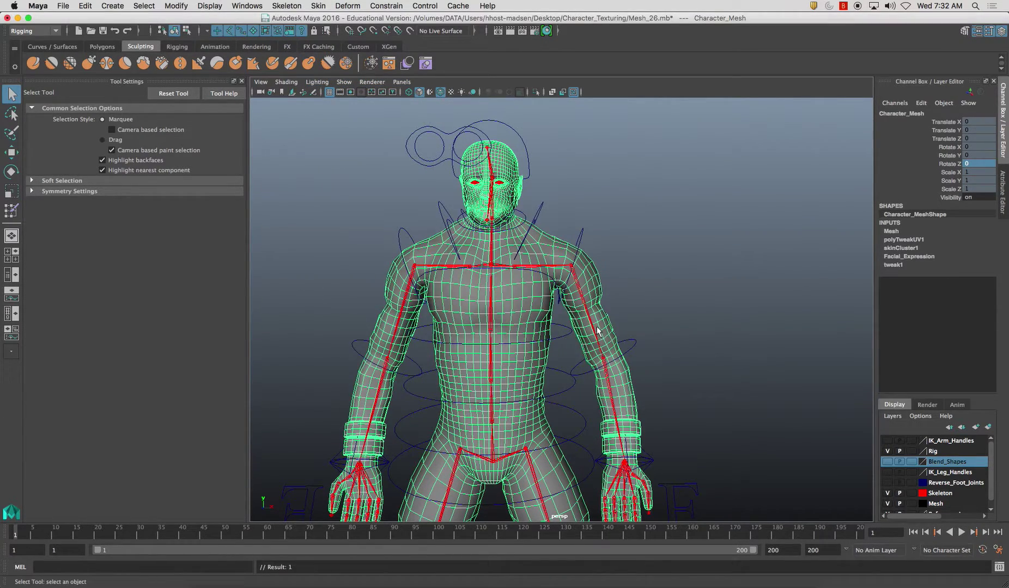
Test the mirrored weights by rotating R_Shoulder_CTRL and R_Clav_CTRL, and restore the pose with the shoulder's Rotate Z at 0.
alt+drag(482, 240, 463, 245)
click(445, 216)
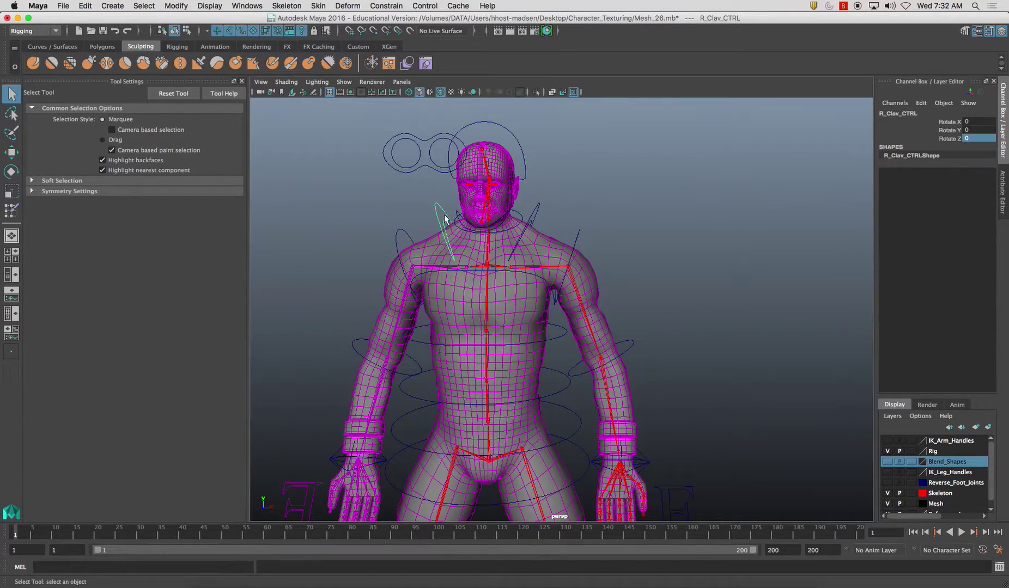
click(403, 240)
key(e)
drag(424, 223, 445, 259)
click(445, 216)
drag(478, 221, 498, 238)
key(ctrl+z)
key(ctrl+z)
key(ctrl+z)
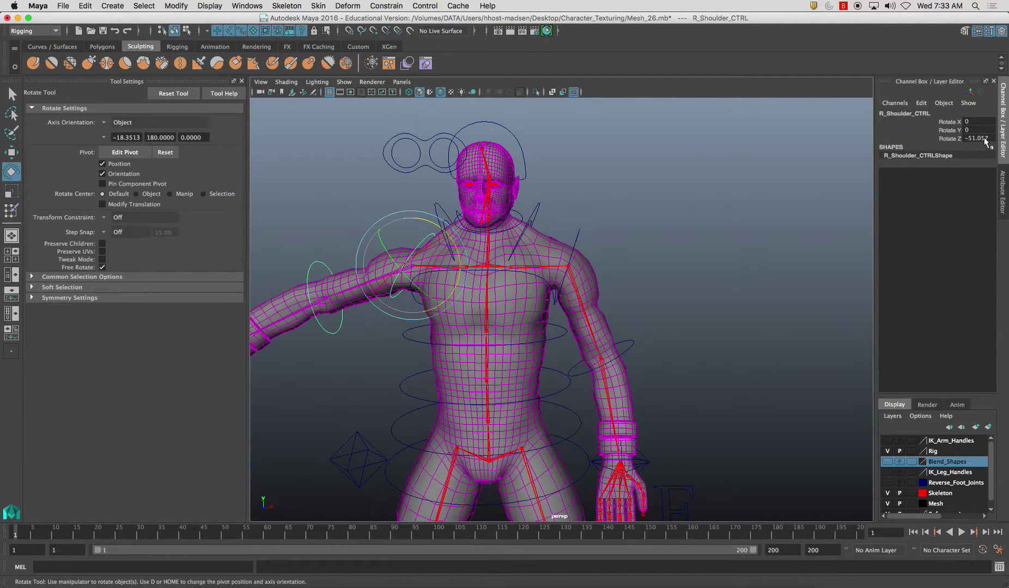
text(0)
key(Return)
Bend the upper body forward by rotating Chest_CTRL about 35 degrees in X.
alt+drag(599, 262, 638, 289)
click(594, 281)
click(624, 295)
key(z)
key(z)
alt+right_drag(638, 289, 675, 349)
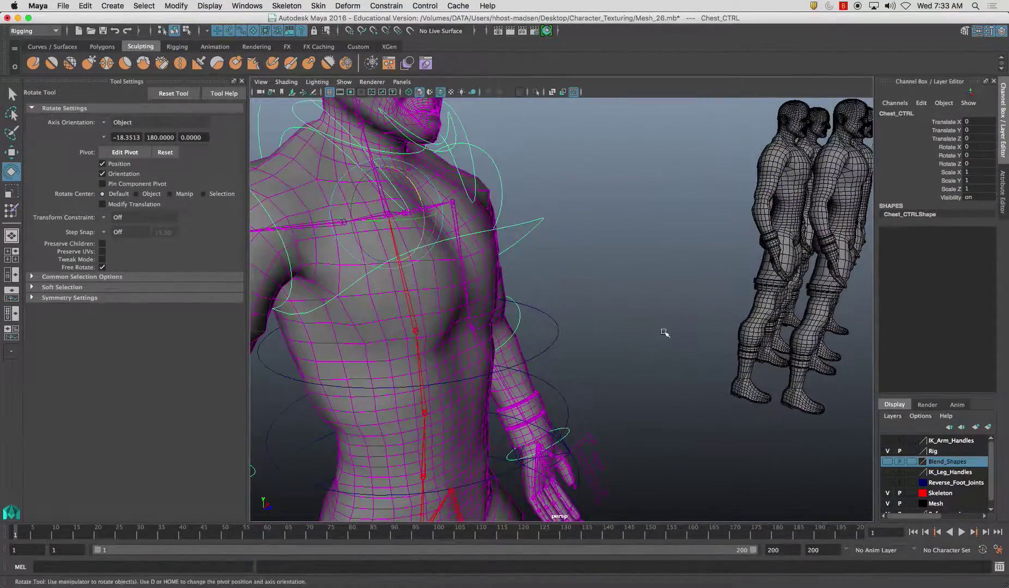
drag(422, 196, 447, 247)
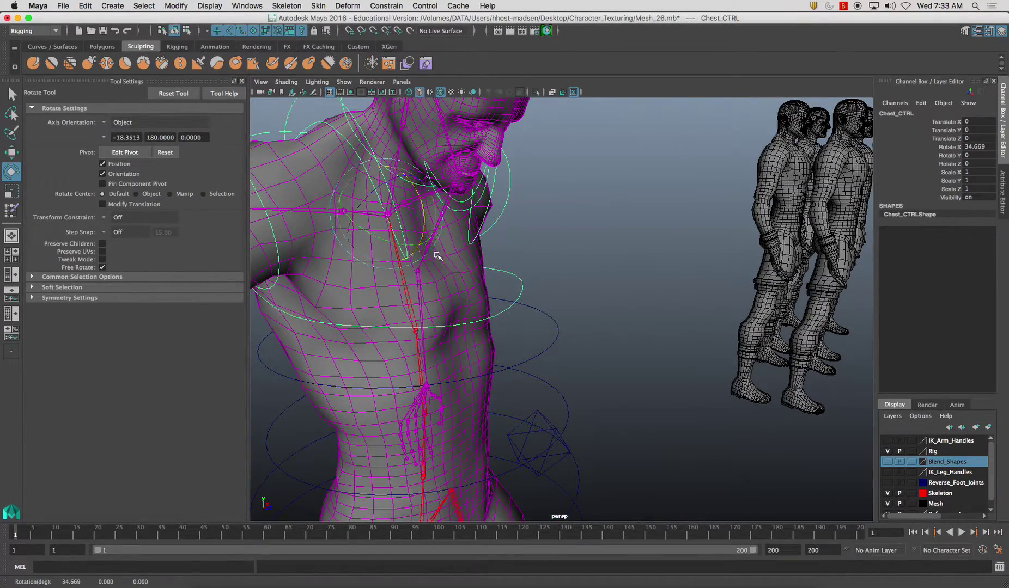
Activate Paint Skin Weights on the character mesh and examine the Spine_0_JNT and Chest_JNT weight maps from front and back.
click(468, 268)
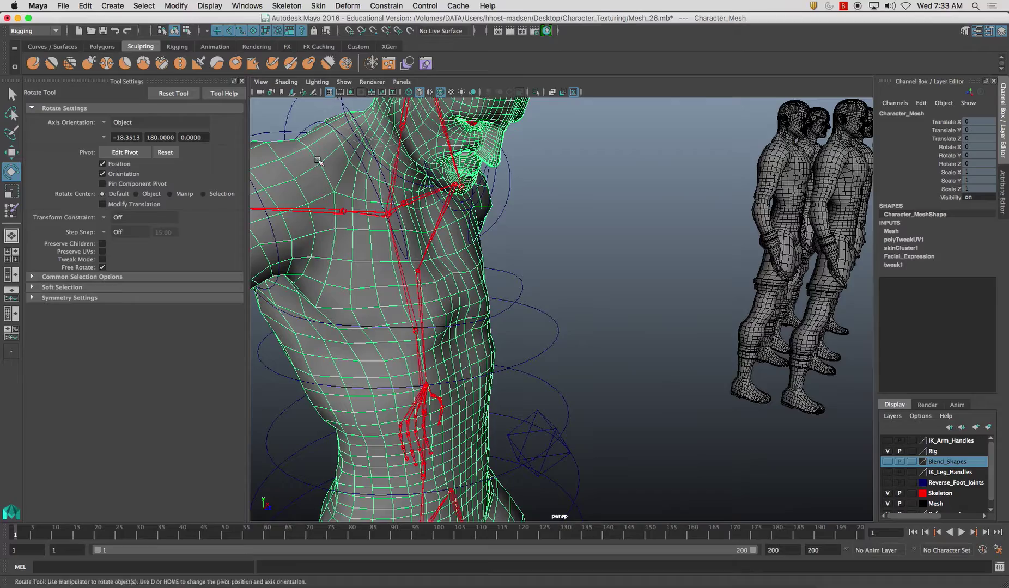
click(11, 209)
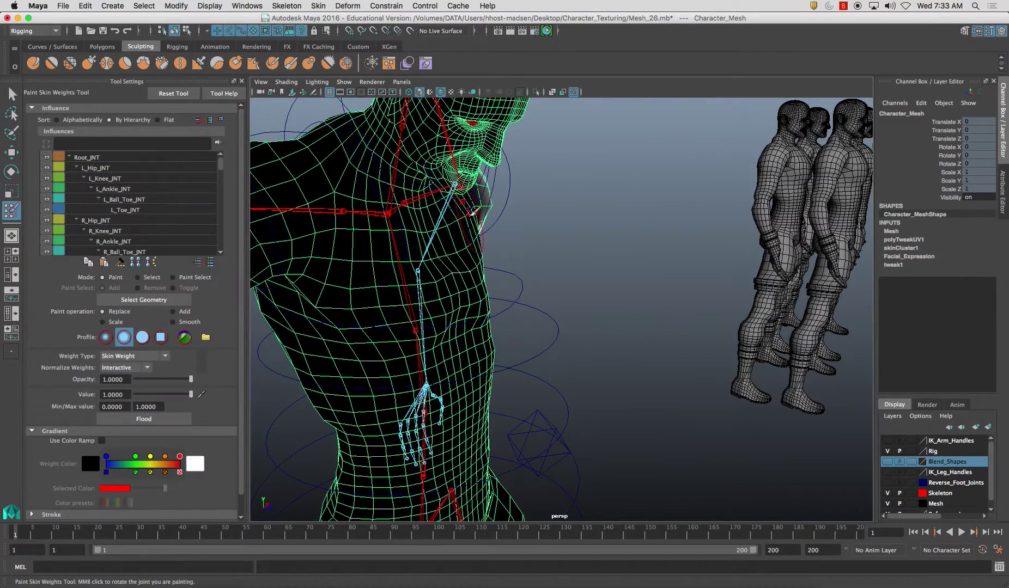
alt+drag(474, 213, 364, 179)
scroll(126, 229, down, 2)
click(128, 230)
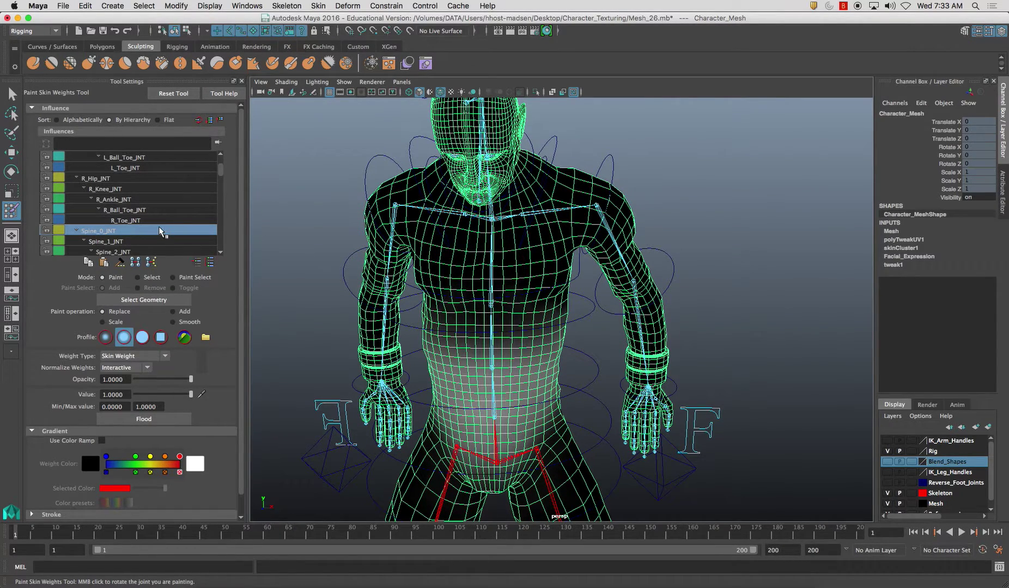
scroll(150, 222, up, 1)
click(126, 241)
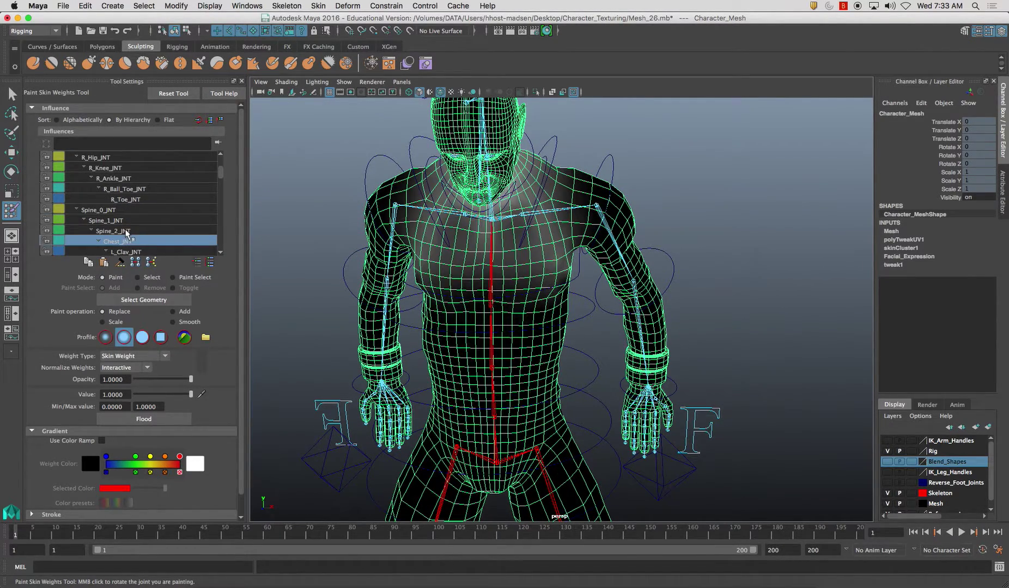
alt+drag(439, 252, 496, 245)
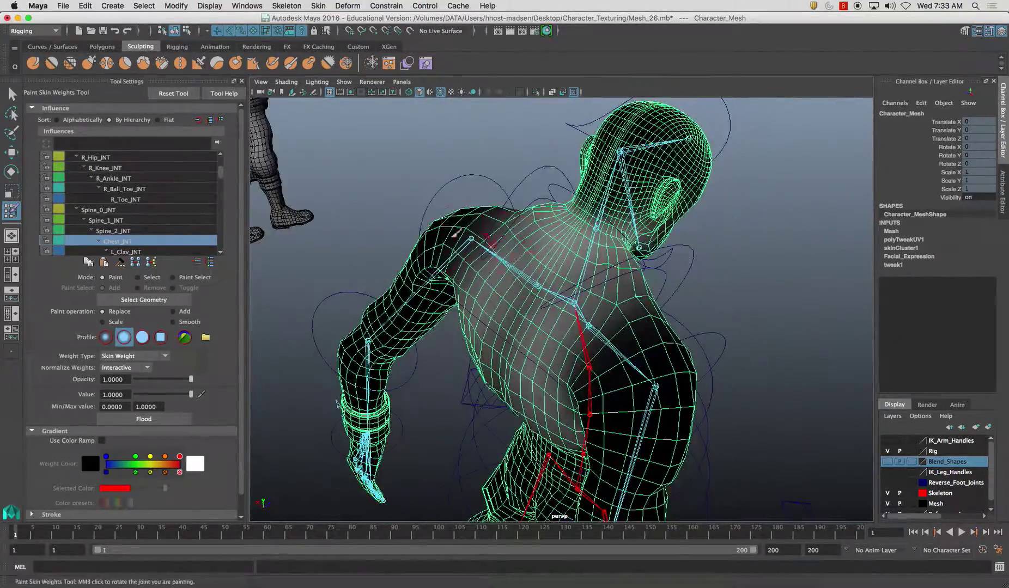
alt+drag(505, 200, 450, 194)
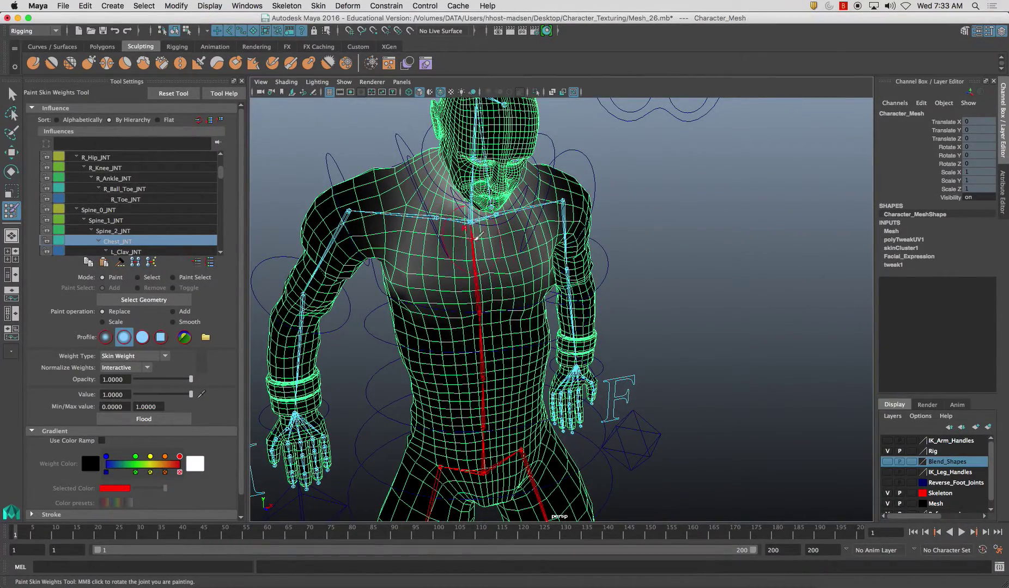
Try painting Chest_JNT weights with Replace at value 1 on the upper chest, and undo the strokes.
drag(449, 244, 568, 254)
key(ctrl+z)
key(ctrl+z)
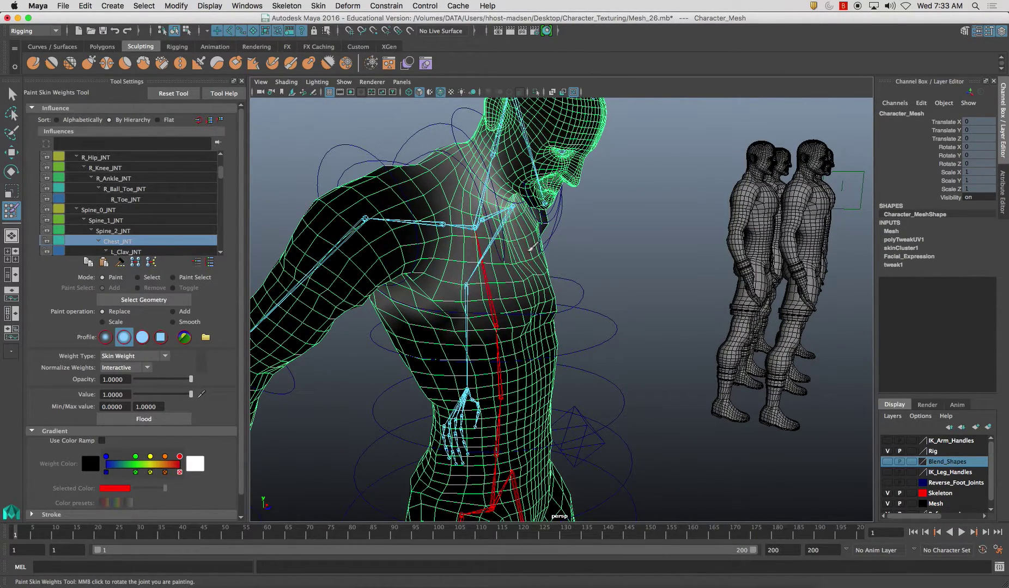
click(508, 255)
click(526, 257)
key(ctrl+z)
key(ctrl+z)
Find Neck_JNT among the influences and examine its weight map around the neck and upper chest.
click(220, 252)
click(220, 252)
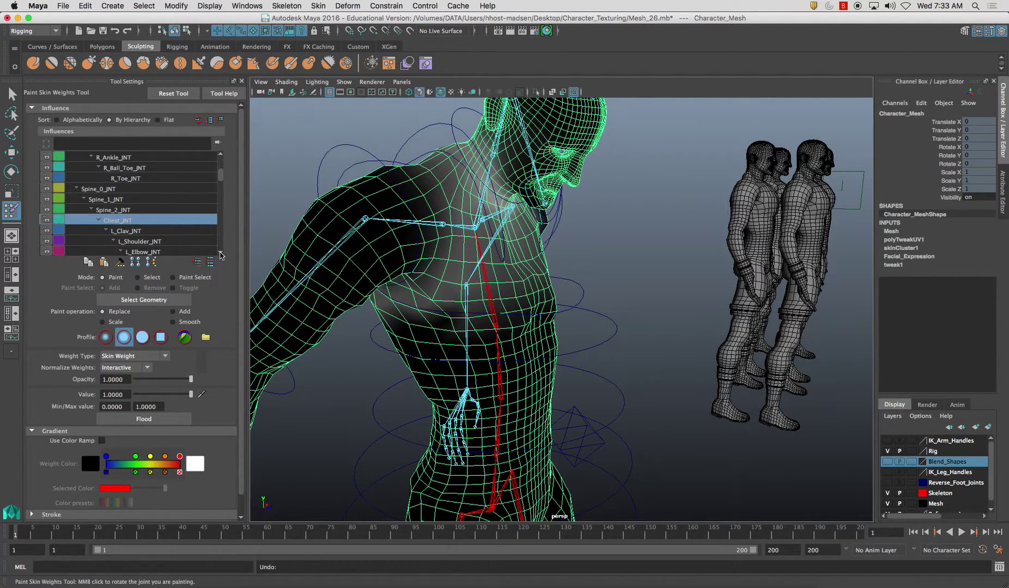
click(220, 252)
click(220, 252)
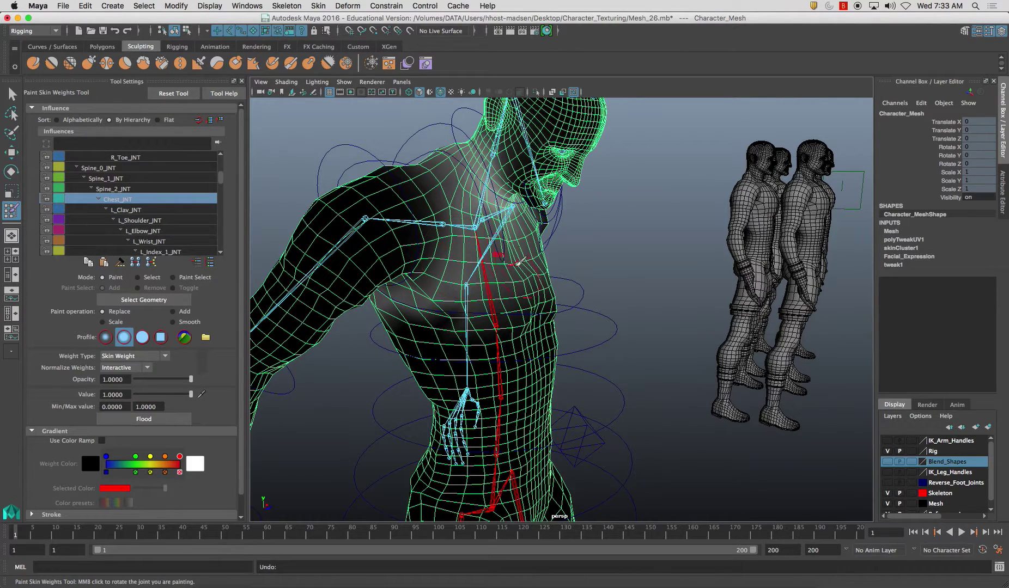
scroll(221, 251, down, 8)
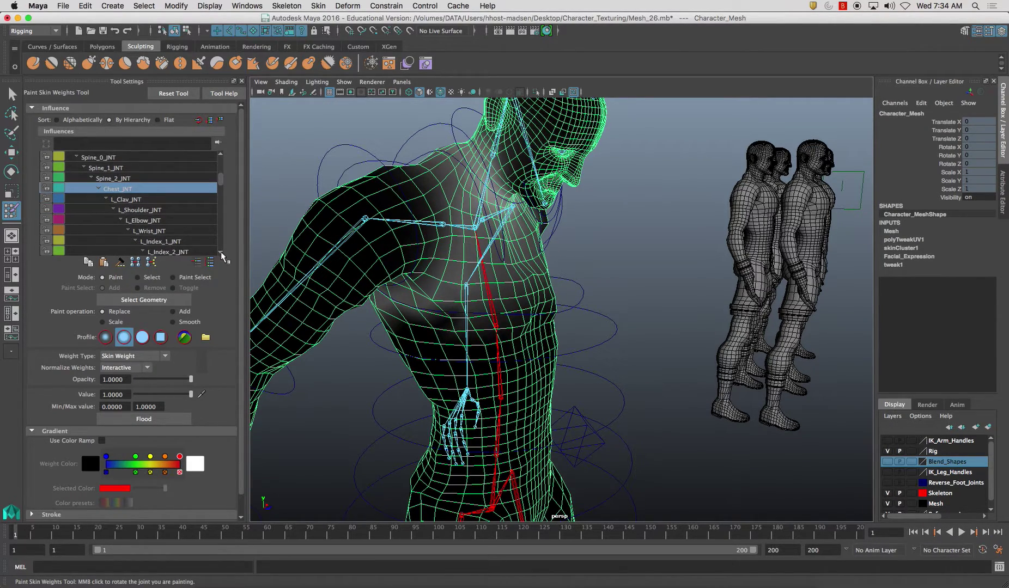
scroll(223, 204, down, 6)
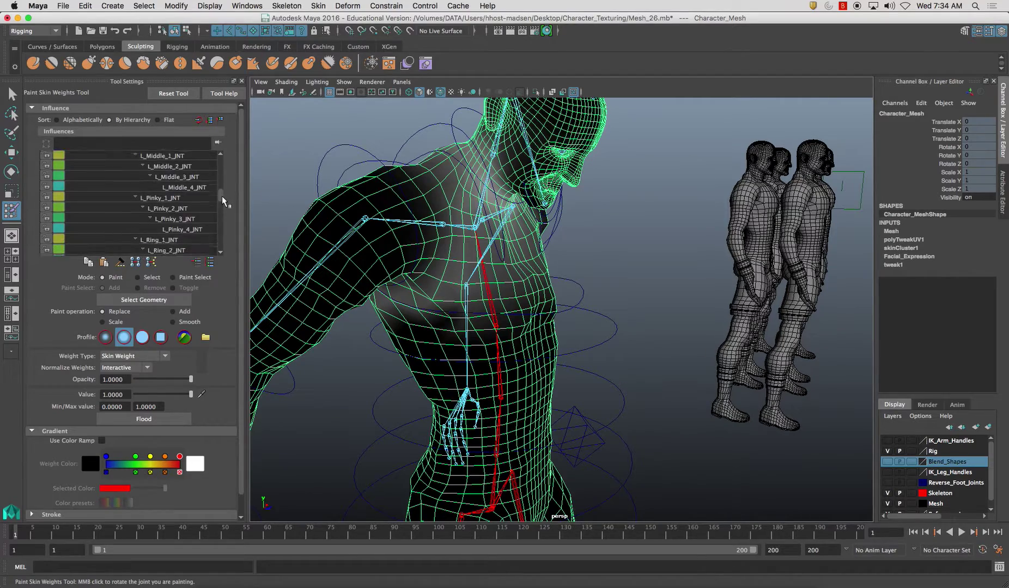
click(173, 183)
mouse_move(342, 238)
alt+mouse_down()
mouse_move(360, 246)
mouse_move(401, 228)
mouse_move(470, 238)
mouse_move(427, 288)
mouse_move(372, 286)
mouse_move(498, 305)
alt+mouse_up()
Examine the weight maps of Skull_JNT, Head_JNT and Jaw_JNT for stray influence on the neck and chest.
click(153, 192)
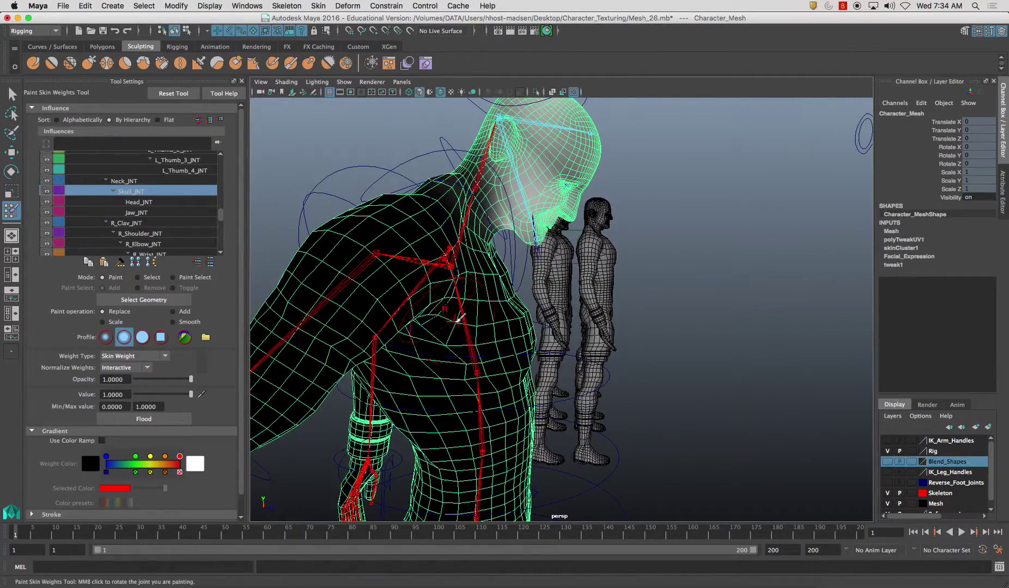
click(143, 202)
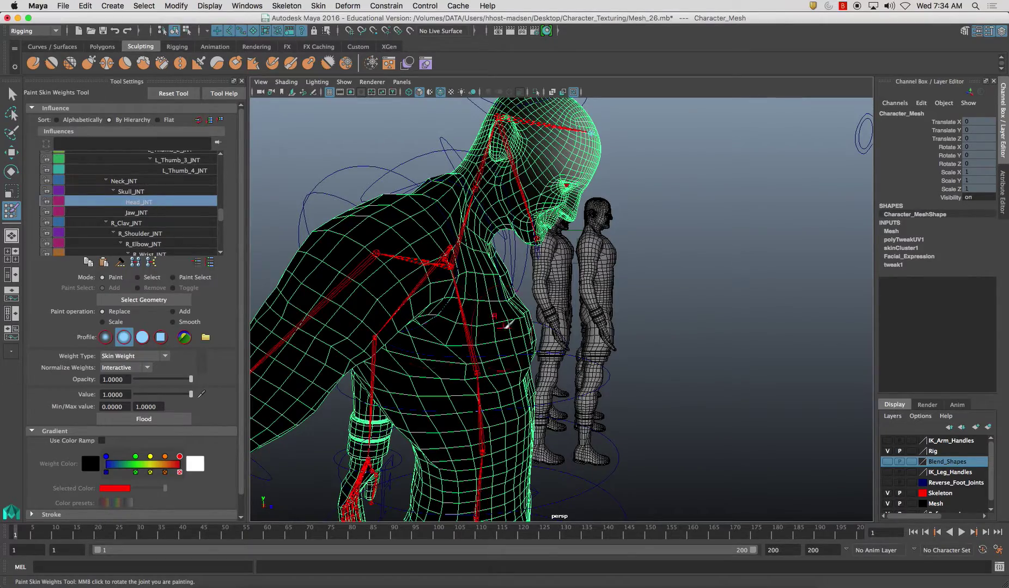
alt+drag(498, 324, 425, 289)
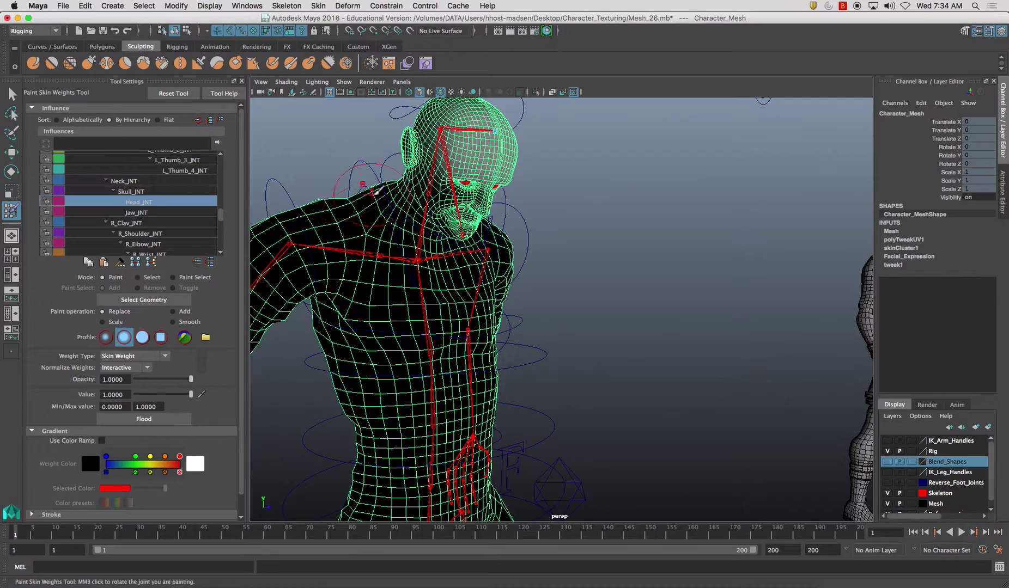
click(139, 213)
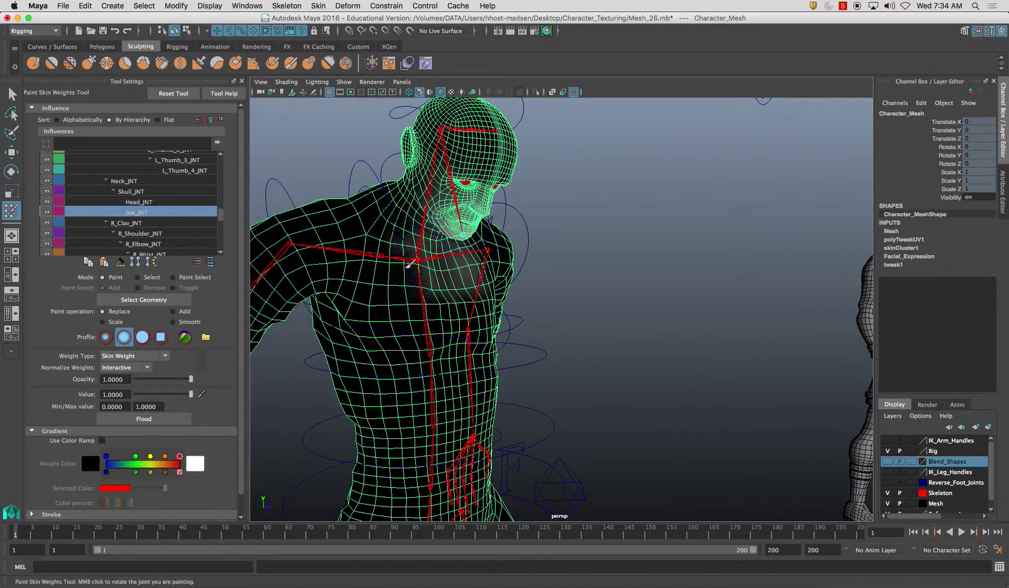
alt+drag(482, 262, 406, 284)
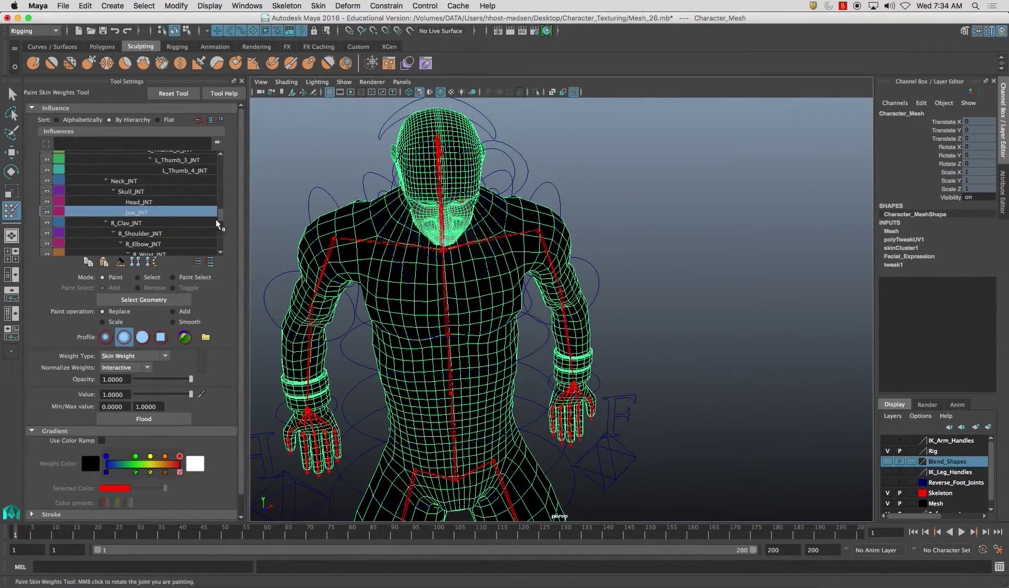
Look through the right arm influences and return to Neck_JNT to recheck its weights on the bent upper body.
scroll(220, 219, down, 2)
mouse_move(216, 231)
mouse_down()
mouse_move(217, 241)
mouse_move(216, 226)
mouse_up()
alt+drag(446, 256, 589, 261)
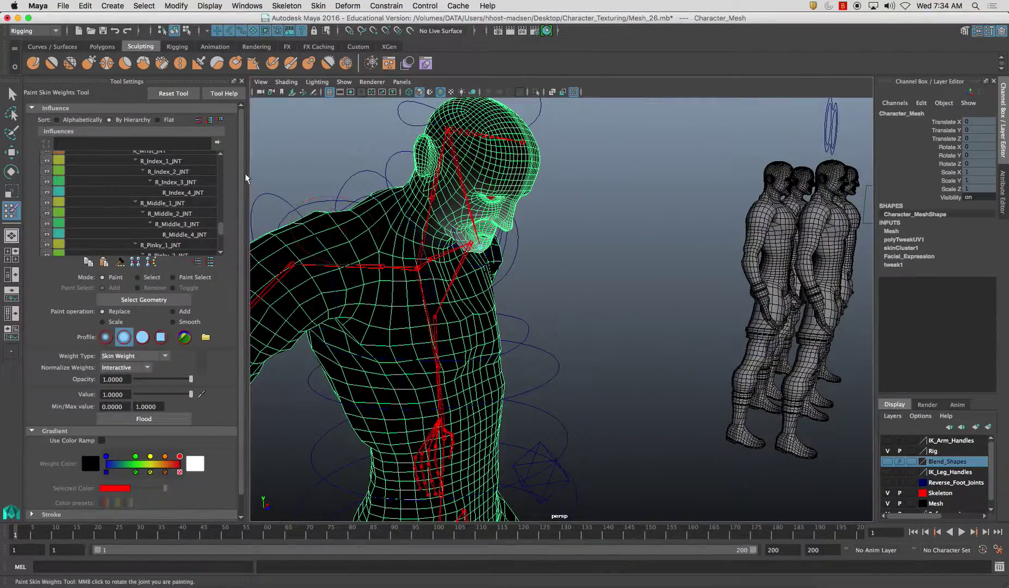
triple_click(220, 152)
drag(220, 217, 223, 213)
scroll(223, 212, up, 5)
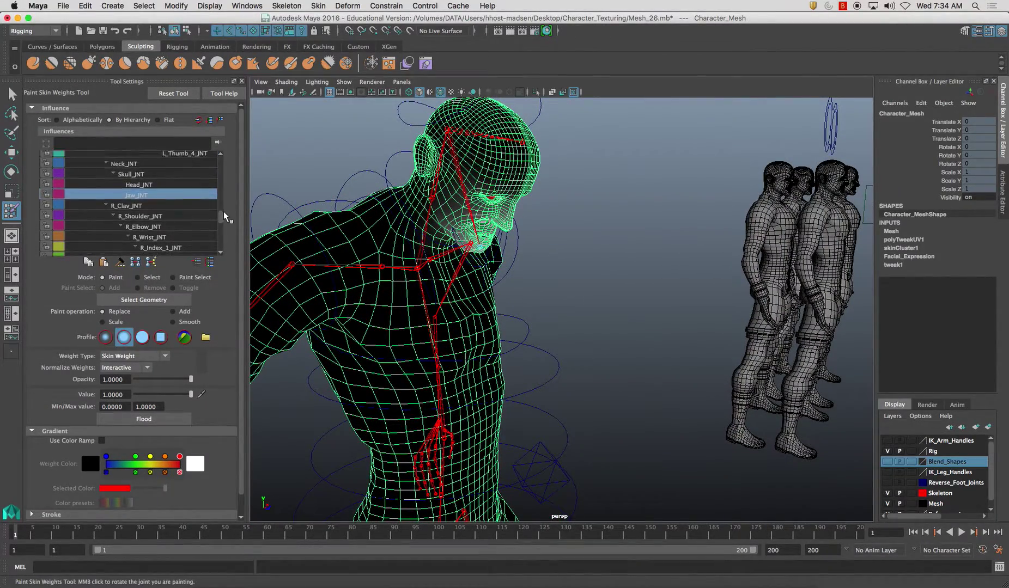
click(172, 210)
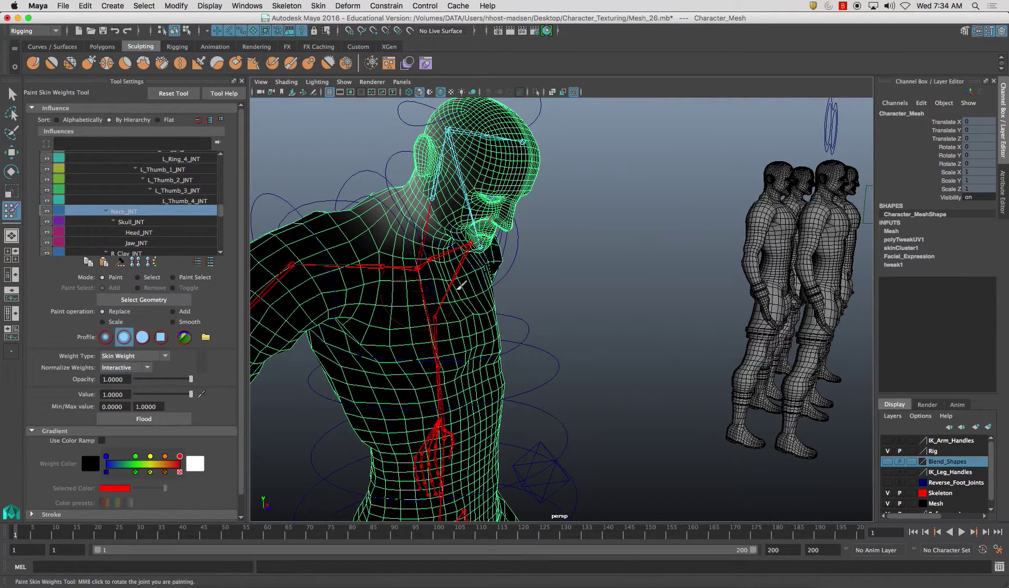
Return to Chest_JNT, try a stroke on the front of the chest and undo it, and examine the weight map.
click(220, 153)
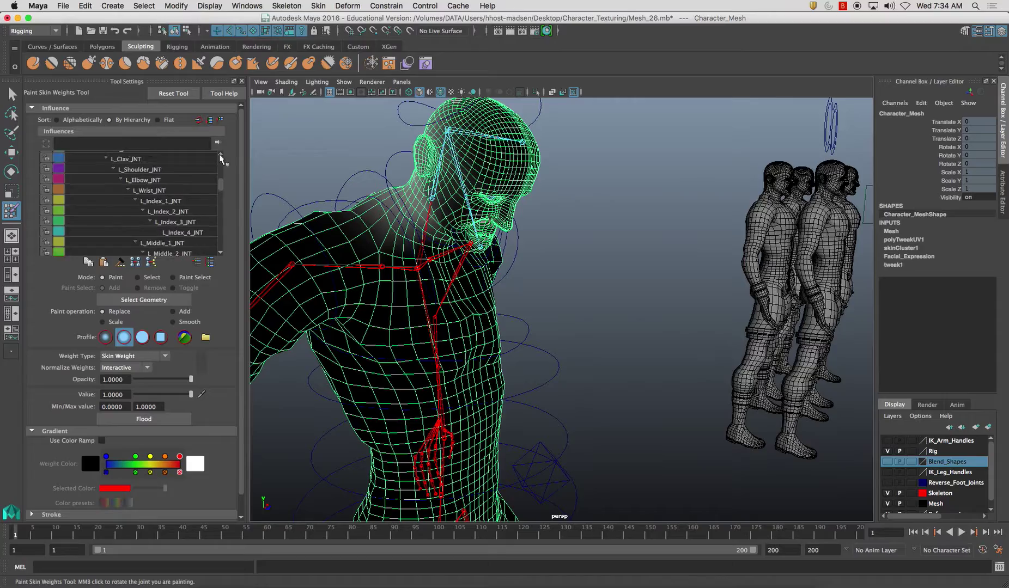
click(146, 189)
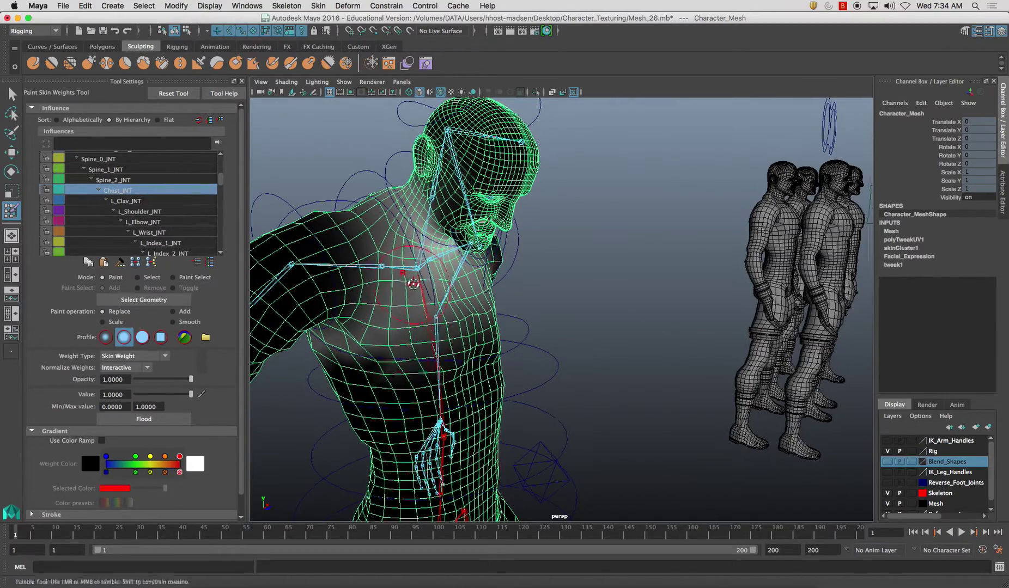
drag(438, 305, 454, 309)
mouse_move(472, 307)
alt+mouse_down()
mouse_move(509, 310)
mouse_move(469, 292)
alt+mouse_up()
key(z)
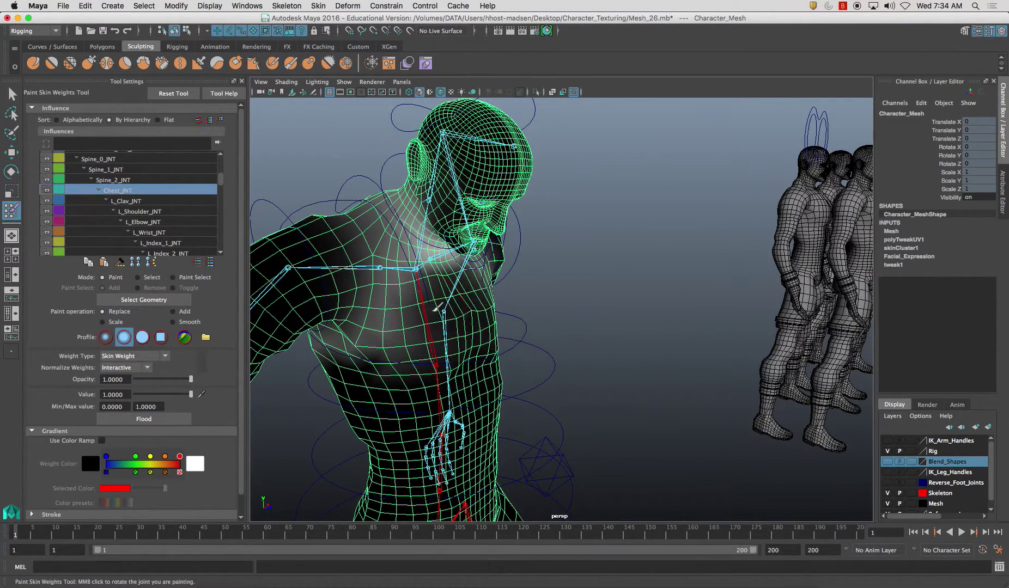
alt+drag(439, 307, 485, 301)
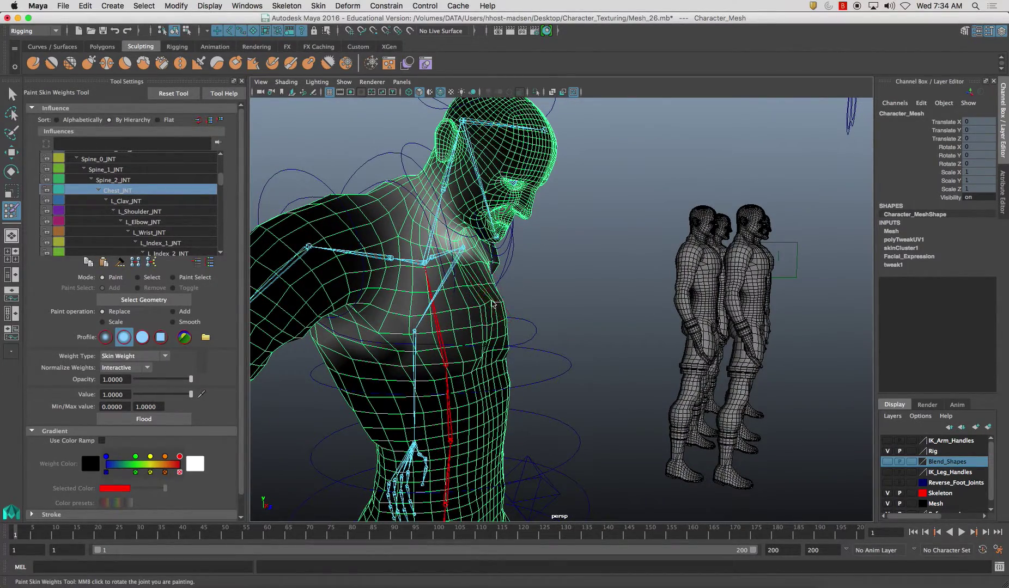
Select a vertex on the front of the chest and reactivate the Paint Skin Weights Tool to inspect that area.
alt+drag(497, 296, 465, 301)
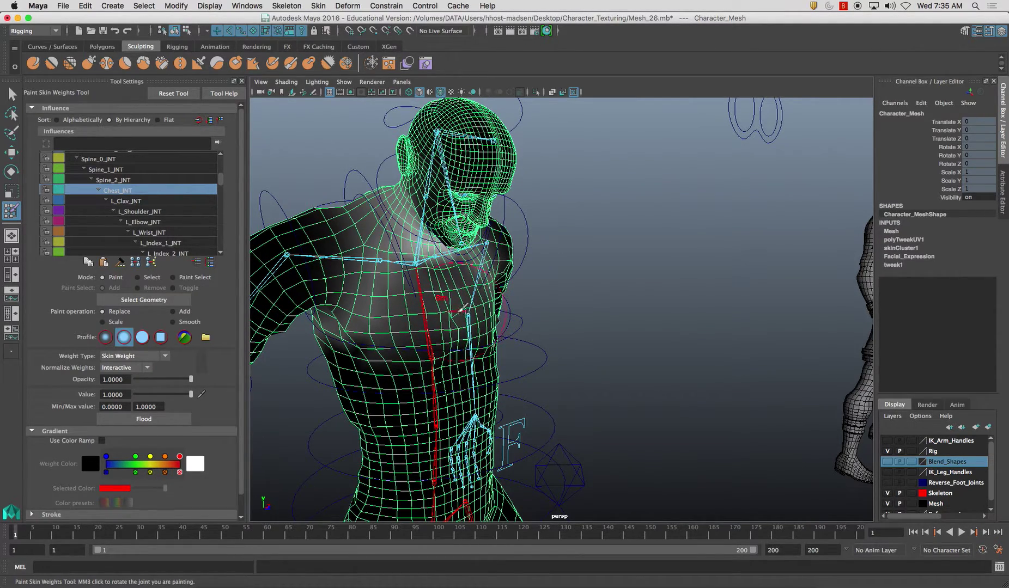
alt+drag(460, 309, 448, 299)
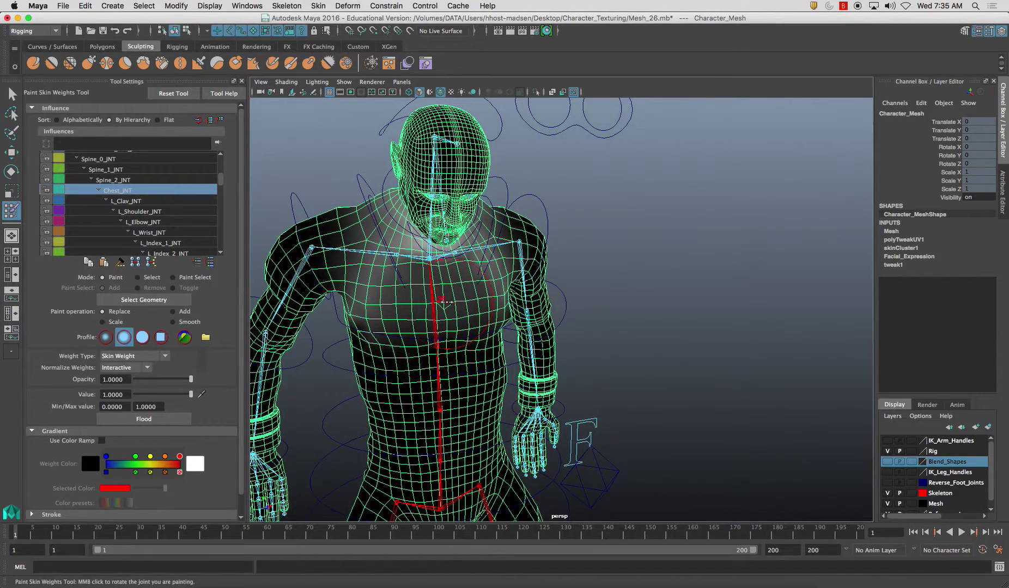
click(12, 94)
mouse_move(428, 313)
right_down()
mouse_move(400, 308)
mouse_move(431, 313)
right_up()
click(447, 313)
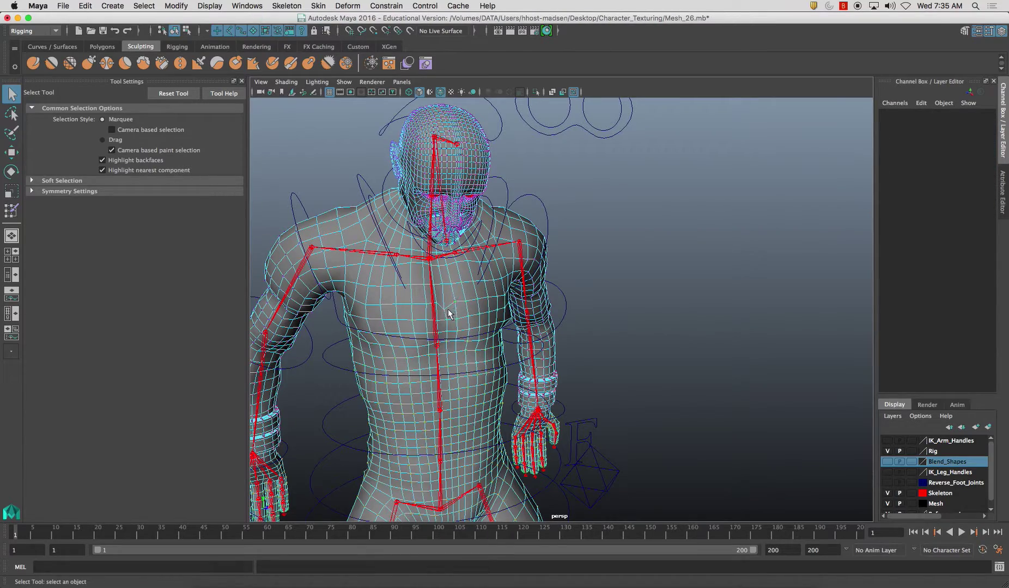
click(443, 309)
alt+drag(444, 309, 445, 326)
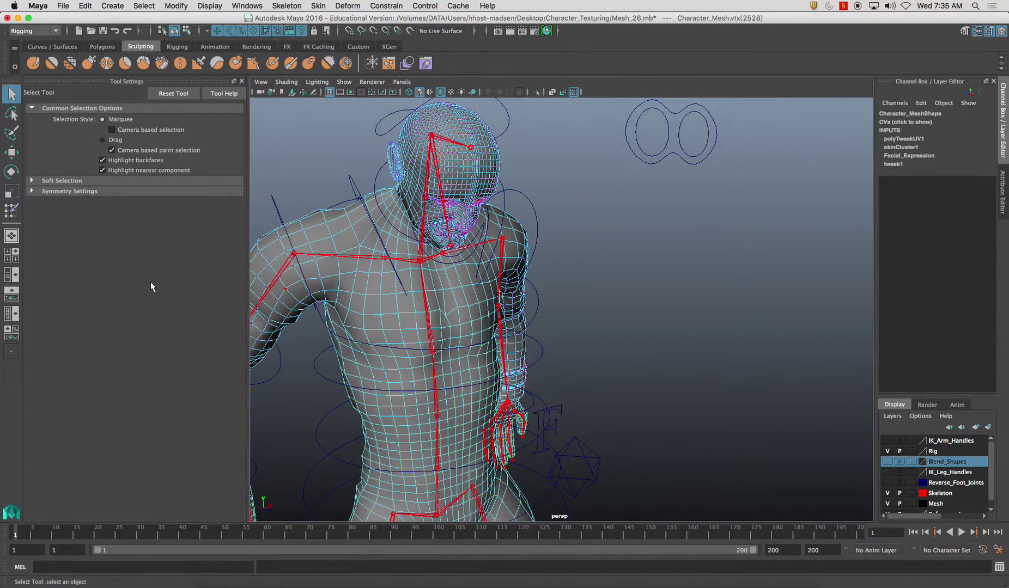
click(8, 214)
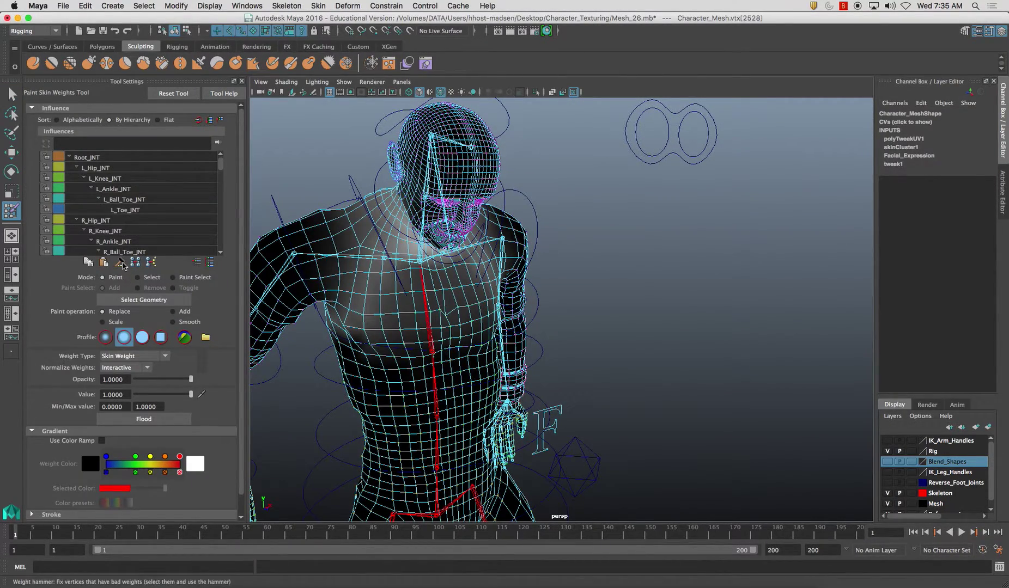
alt+drag(384, 301, 442, 290)
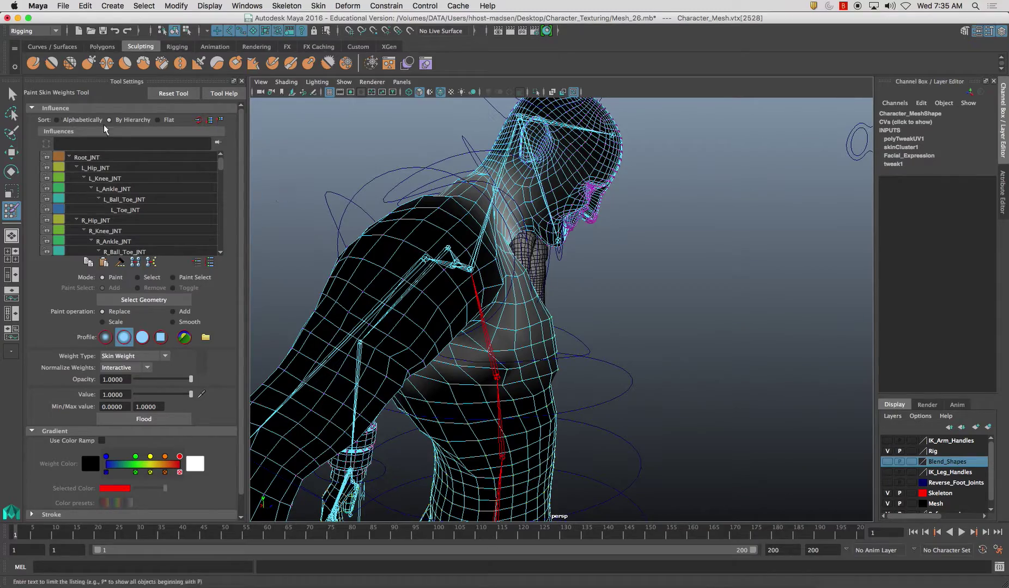
Reselect the whole Character_Mesh and examine the Chest_JNT weight map across the back with the Paint Skin Weights Tool.
key(q)
click(345, 261)
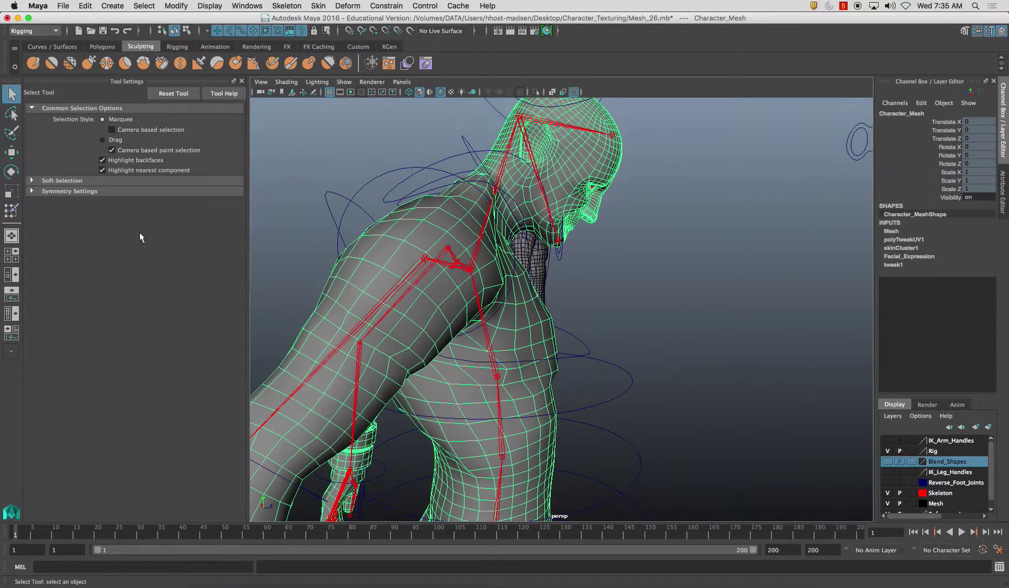
click(9, 217)
mouse_move(503, 323)
alt+mouse_down()
mouse_move(457, 329)
mouse_move(439, 314)
mouse_move(419, 323)
mouse_move(529, 322)
alt+mouse_up()
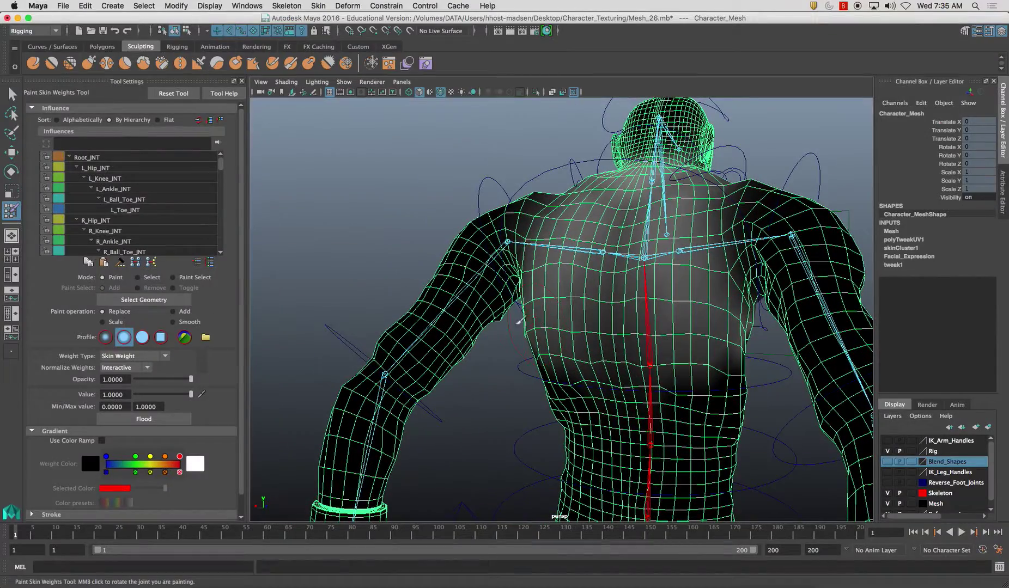
alt+middle_drag(564, 291, 565, 334)
alt+drag(614, 329, 470, 286)
Rotate Spine_3_CTRL to bend the upper body forward and inspect how the chest deforms.
key(q)
alt+middle_drag(471, 286, 461, 251)
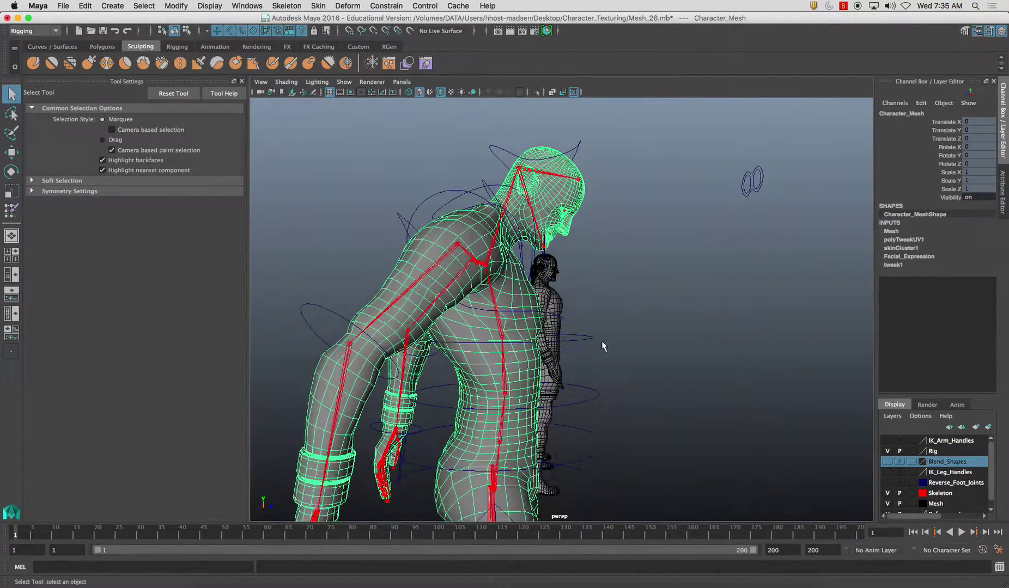
click(584, 343)
click(581, 341)
key(e)
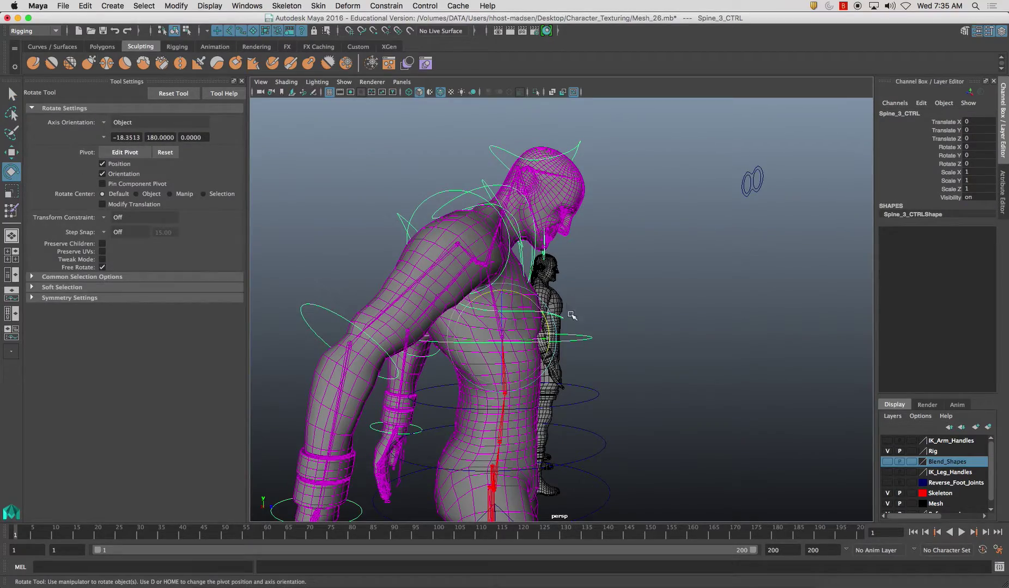
drag(545, 318, 557, 348)
click(630, 367)
alt+drag(630, 367, 466, 355)
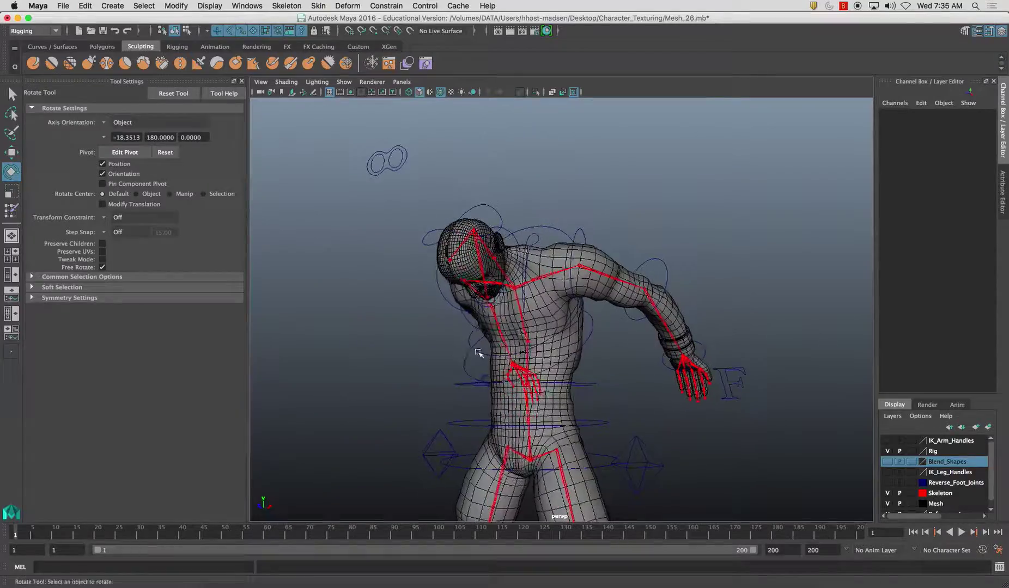
click(525, 335)
mouse_move(524, 335)
alt+mouse_down()
mouse_move(555, 336)
mouse_move(526, 355)
alt+mouse_up()
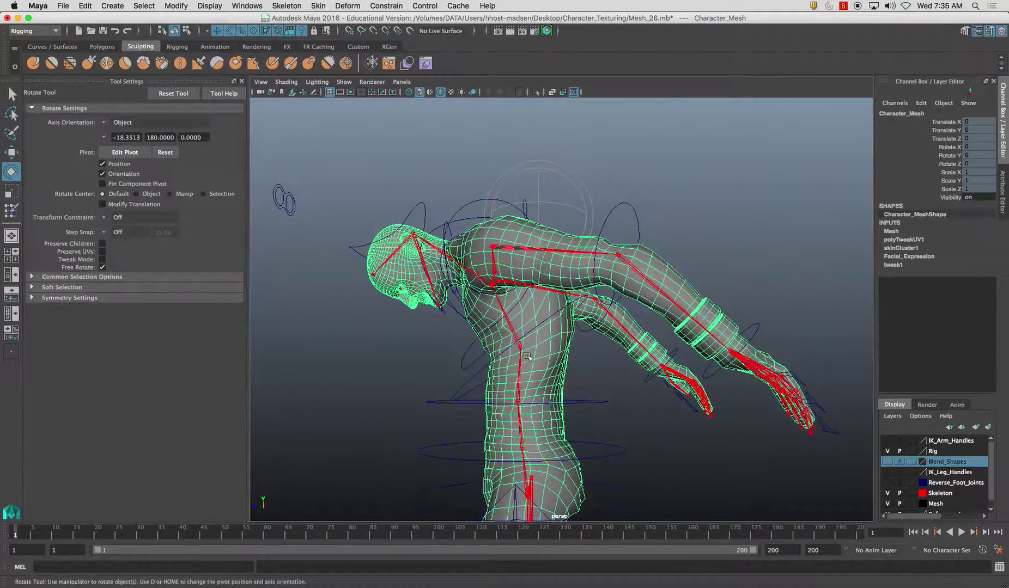
Bend the lower spine controls forward, rotating Spine_2_CTRL to about 34 degrees in X.
click(586, 398)
drag(561, 385, 637, 383)
click(622, 364)
alt+drag(578, 341, 660, 318)
click(597, 272)
click(601, 282)
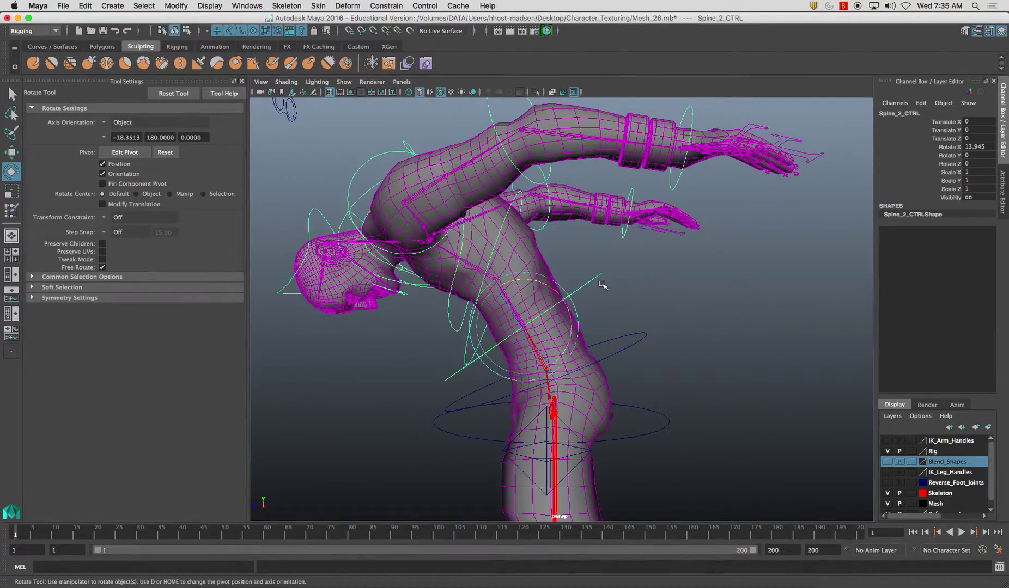
drag(566, 299, 732, 281)
key(super+z)
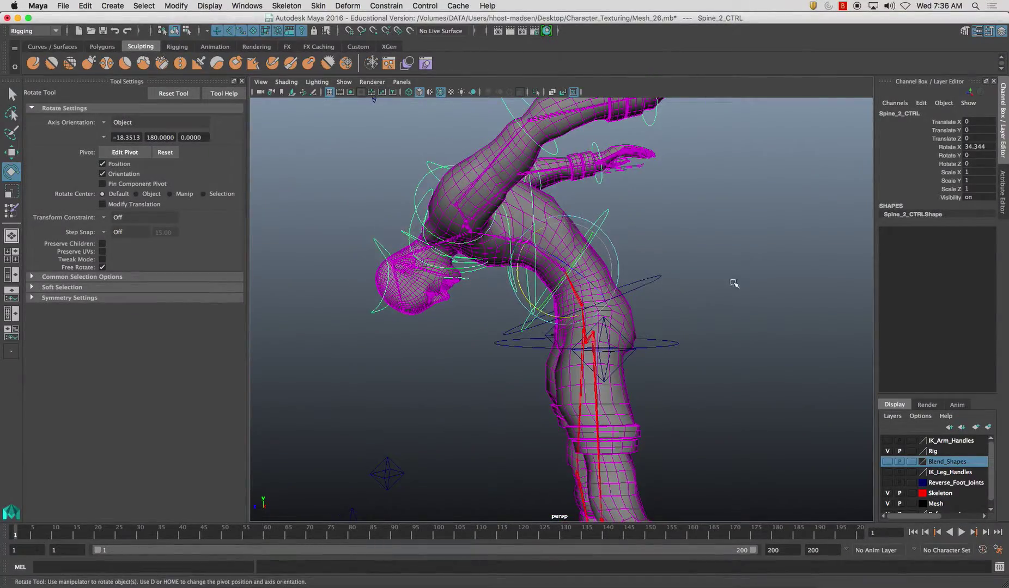
Rotate L_Shoulder_CTRL about its X axis to repose the left arm on the bent body.
click(731, 282)
click(639, 294)
mouse_move(640, 294)
alt+mouse_down()
mouse_move(672, 323)
mouse_move(653, 316)
mouse_move(675, 315)
mouse_move(651, 291)
alt+mouse_up()
click(652, 333)
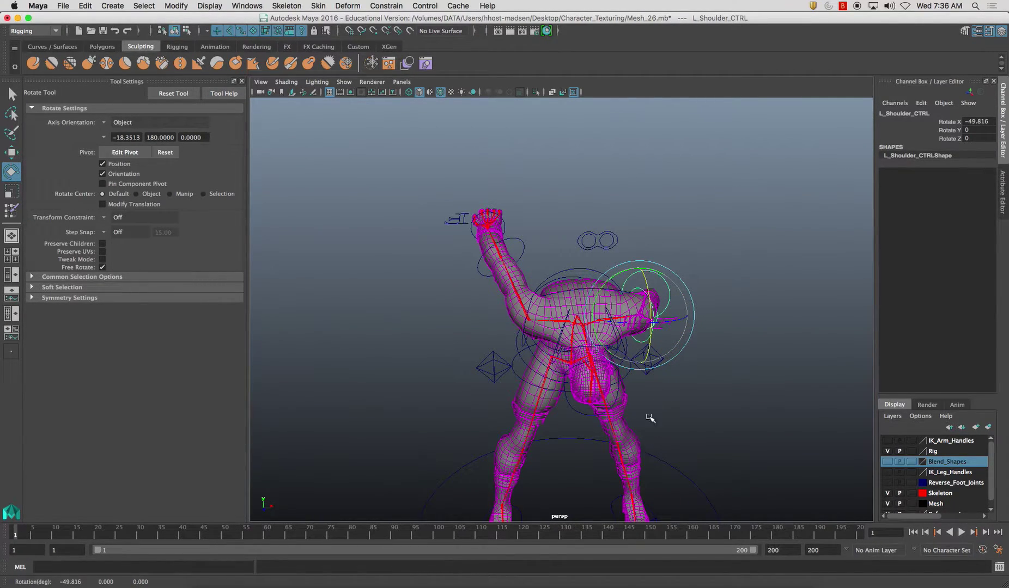
drag(648, 317, 640, 274)
alt+drag(641, 275, 525, 280)
alt+middle_drag(524, 280, 526, 277)
alt+drag(526, 277, 575, 261)
Rotate R_Shoulder_CTRL to swing the right arm out sideways, and rotate L_Shoulder_CTRL to match on the left.
click(539, 247)
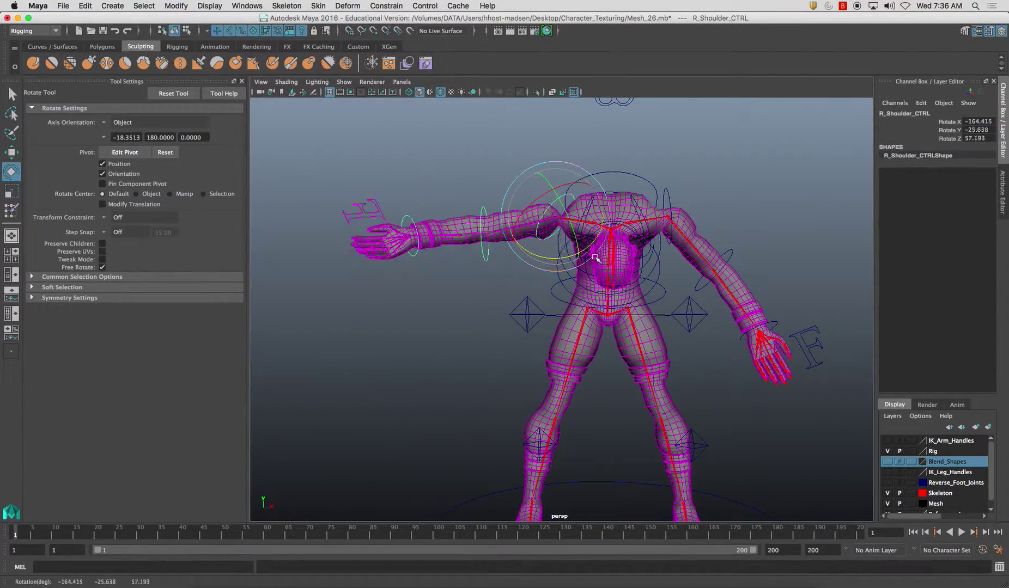
click(671, 200)
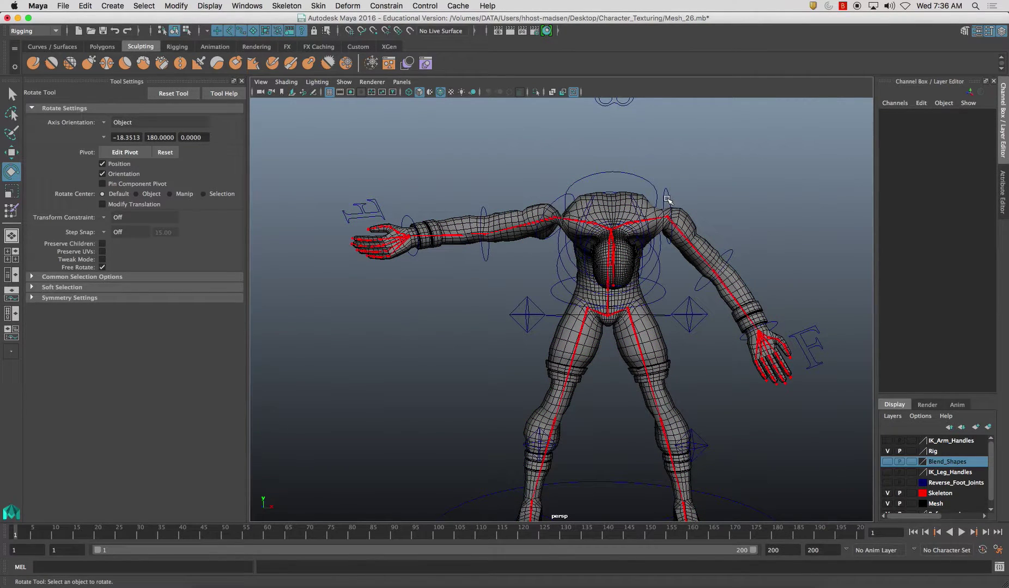
click(669, 200)
drag(644, 171, 635, 210)
alt+drag(617, 319, 561, 375)
Move Root_CTRL straight down so the knees bend into a crouch.
click(658, 284)
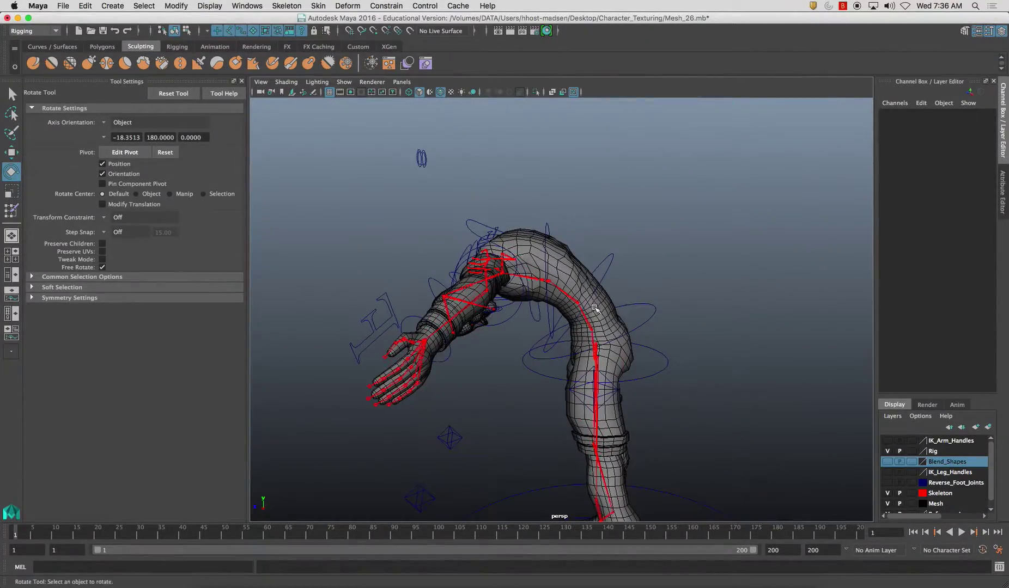
click(577, 255)
click(664, 374)
alt+middle_drag(664, 375, 668, 304)
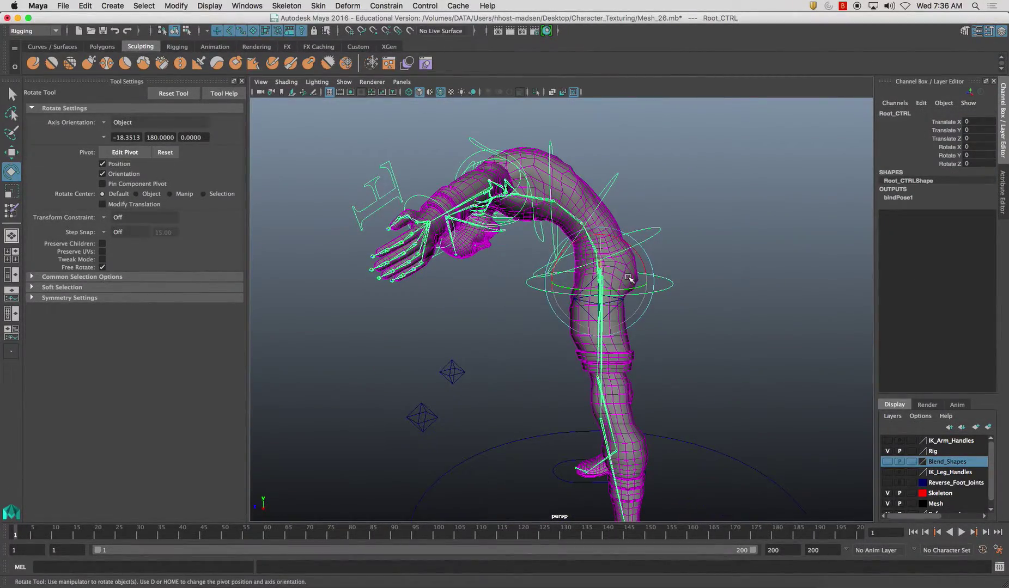
key(w)
drag(601, 235, 603, 278)
alt+drag(603, 278, 631, 297)
click(595, 332)
alt+middle_drag(632, 297, 678, 301)
alt+drag(678, 301, 481, 307)
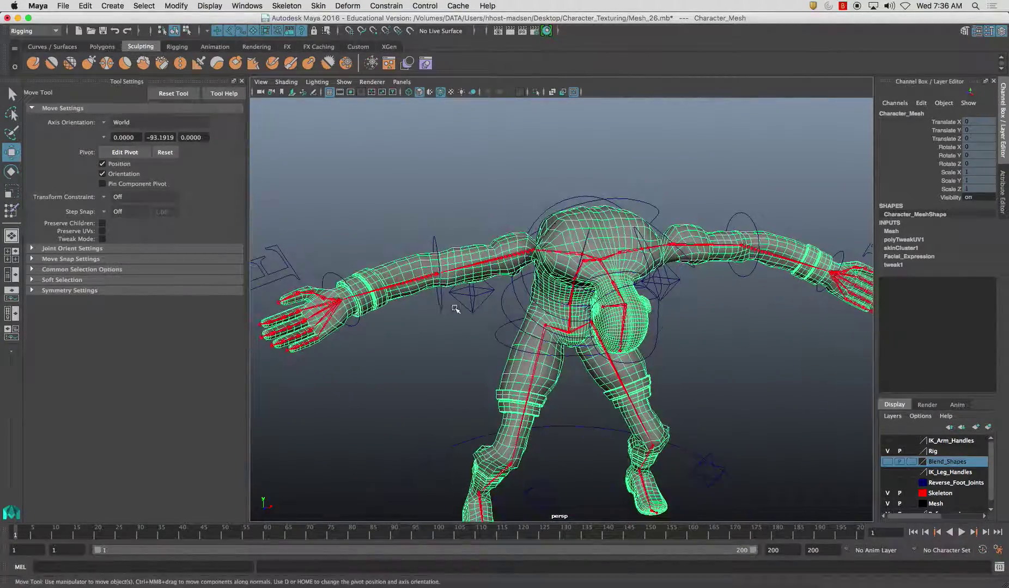
Lower both arms, rotating R_Shoulder_CTRL to about -120, -36, 27 degrees and L_Shoulder_CTRL on the other side.
click(536, 234)
key(e)
drag(527, 231, 520, 267)
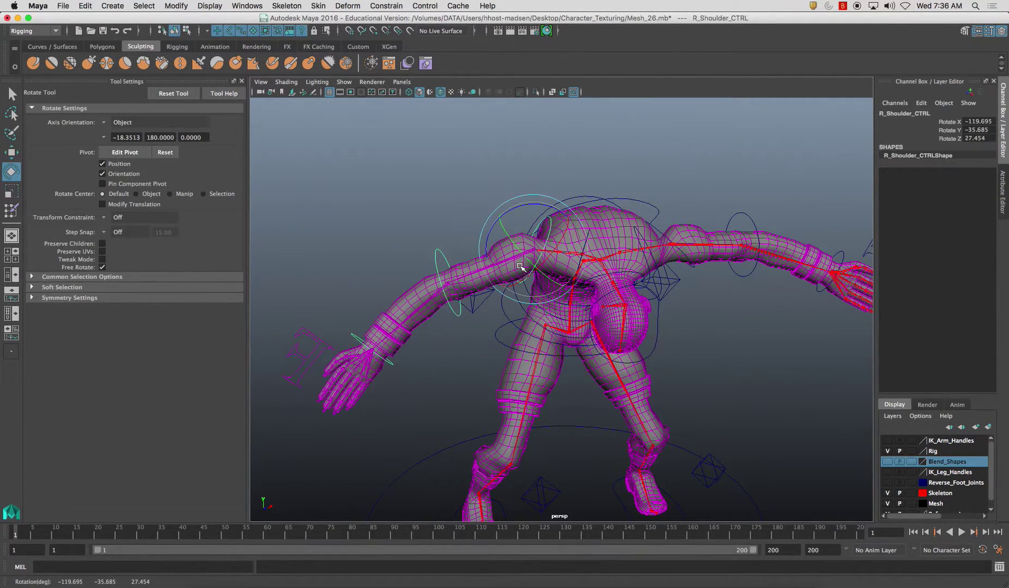
click(666, 234)
drag(675, 234, 666, 262)
mouse_move(701, 200)
mouse_down()
mouse_move(709, 216)
mouse_move(674, 188)
mouse_move(669, 171)
mouse_move(704, 221)
mouse_move(612, 286)
mouse_move(566, 228)
mouse_move(539, 256)
mouse_up()
click(685, 227)
Open Character_Mesh in the Paint Skin Weights Tool and examine L_Index_1_JNT for stray influence on the body.
click(578, 260)
click(11, 210)
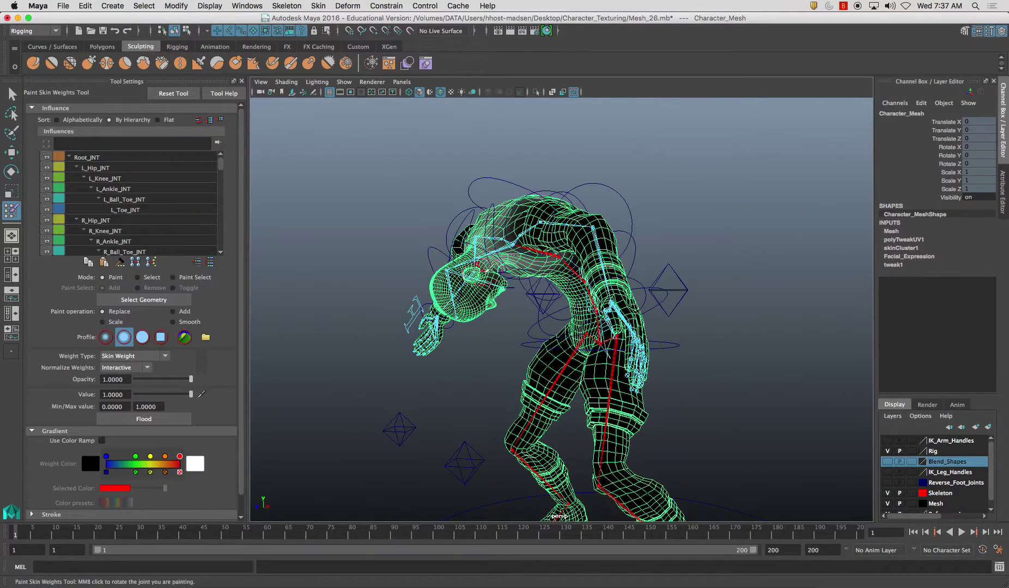
alt+drag(277, 258, 282, 255)
drag(220, 161, 220, 183)
click(189, 203)
alt+drag(505, 333, 546, 316)
alt+middle_drag(546, 316, 407, 238)
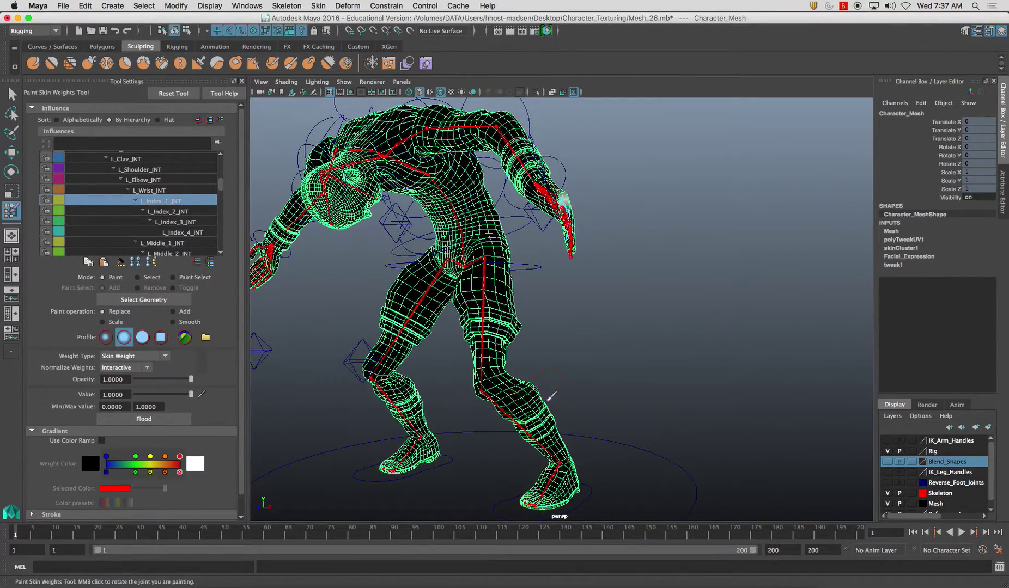
alt+drag(528, 394, 535, 412)
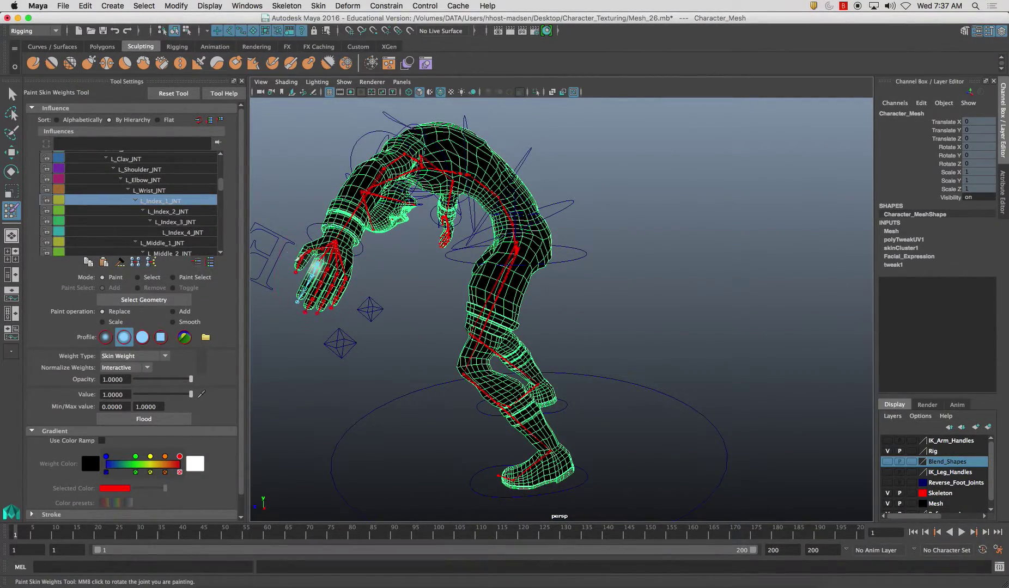
Examine the weight maps of L_Wrist_JNT and L_Index_2_JNT through L_Index_4_JNT for stray influence.
click(177, 191)
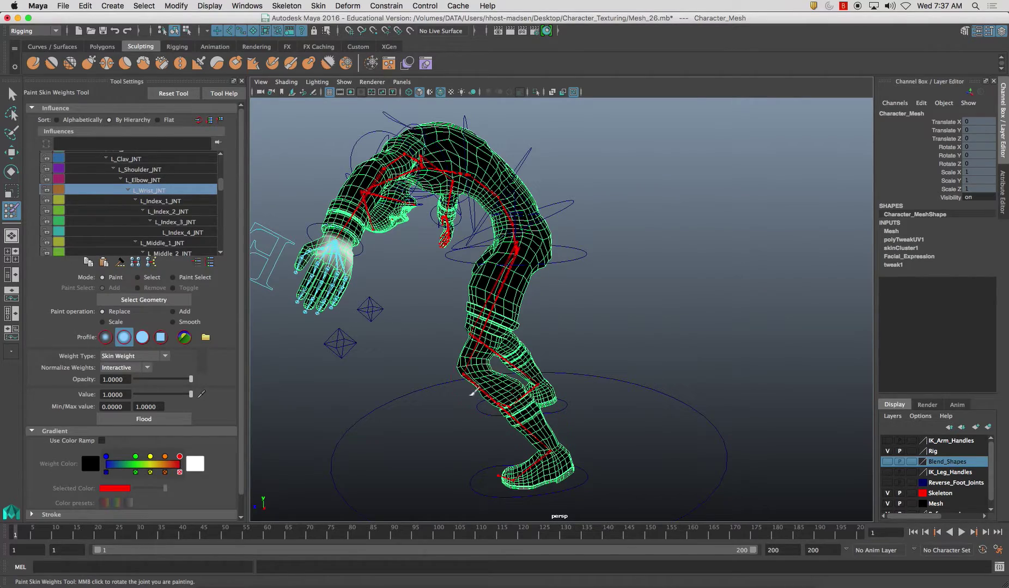
alt+drag(472, 391, 542, 400)
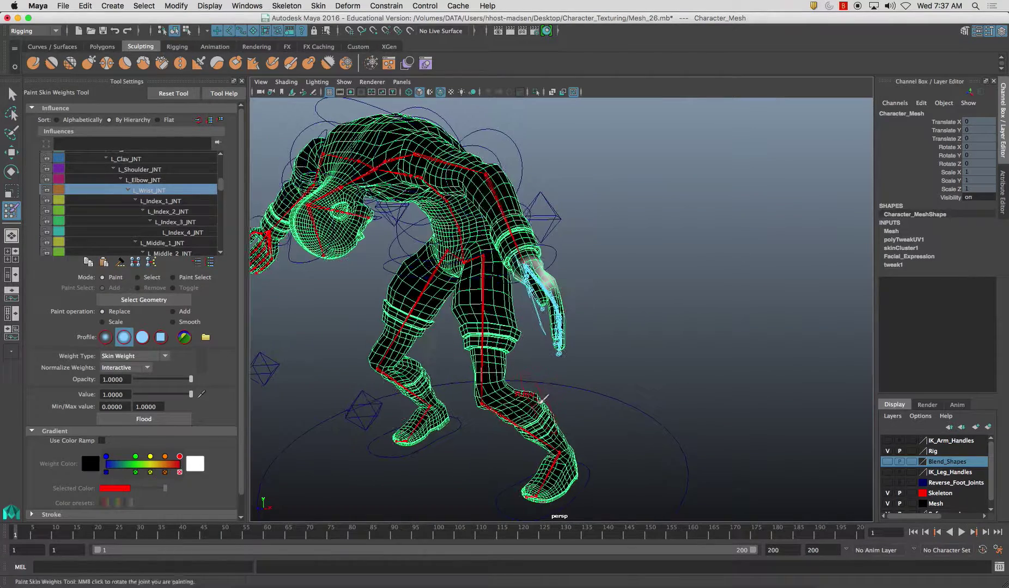
click(169, 211)
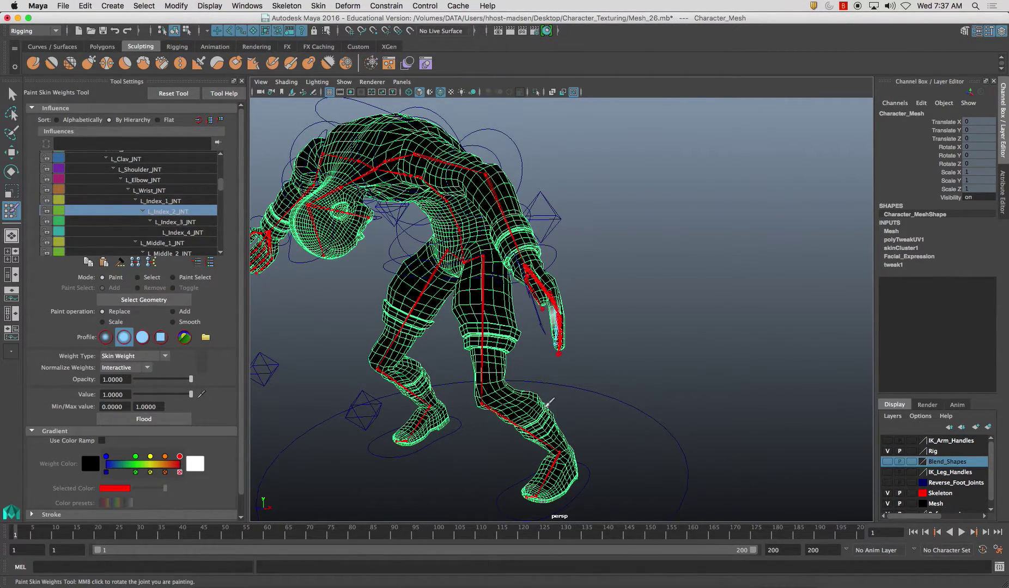
click(197, 221)
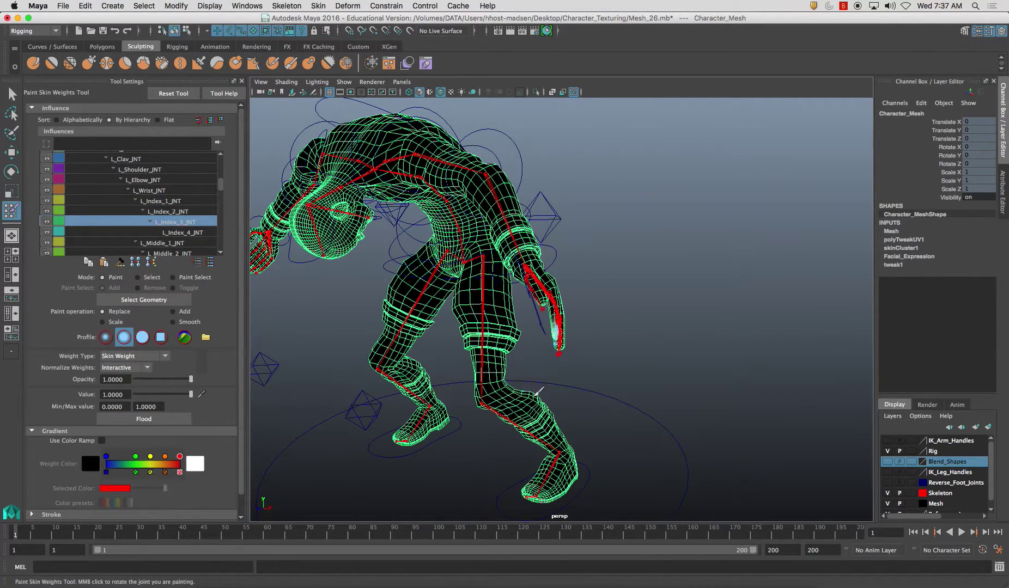
alt+drag(536, 388, 481, 418)
click(182, 233)
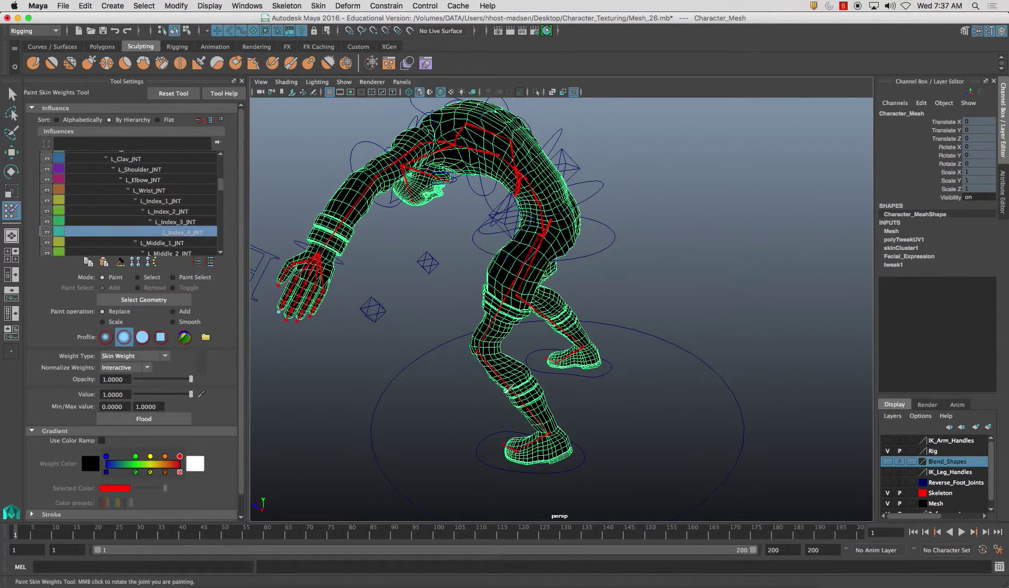
Examine the L_Middle_1_JNT and L_Middle_2_JNT weight maps from the front and side of the body.
click(186, 245)
alt+drag(414, 382, 546, 434)
click(185, 253)
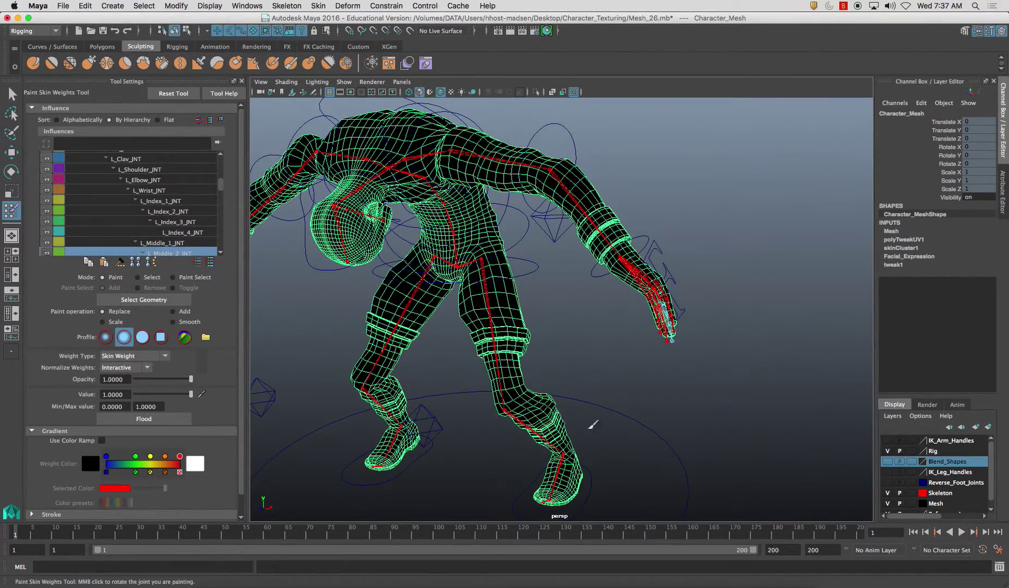
alt+drag(600, 422, 532, 375)
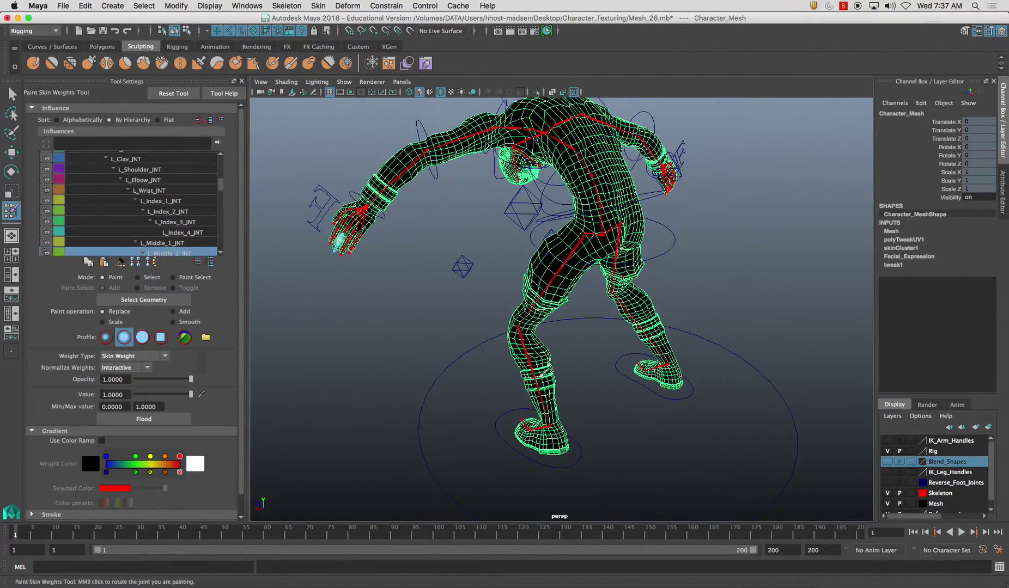
Examine the weight maps of L_Middle_3_JNT and L_Middle_4_JNT for stray influence on the legs.
scroll(222, 252, down, 1)
click(190, 233)
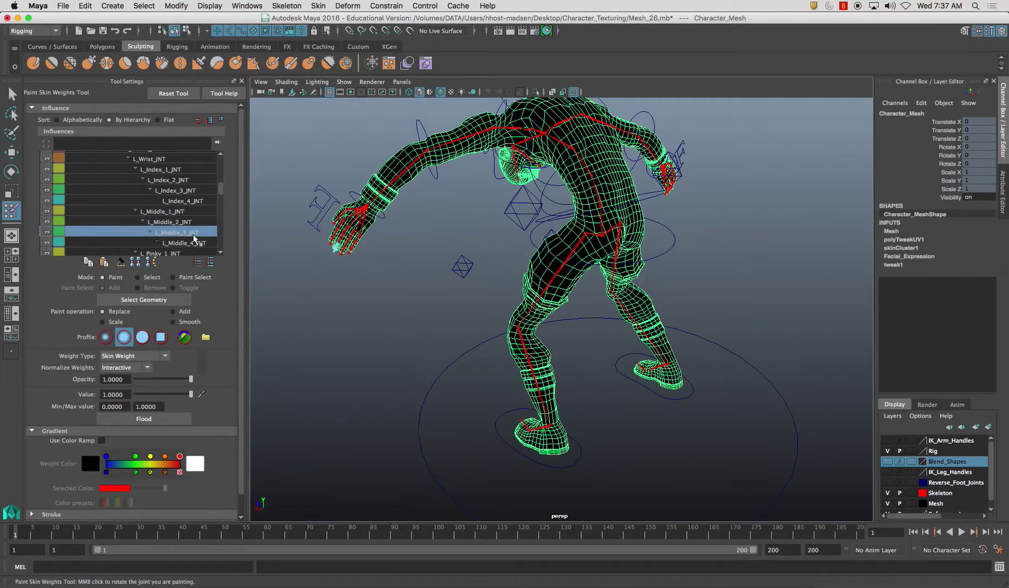
alt+drag(523, 334, 517, 382)
alt+drag(593, 433, 435, 357)
alt+right_drag(435, 357, 493, 376)
alt+middle_drag(492, 376, 502, 345)
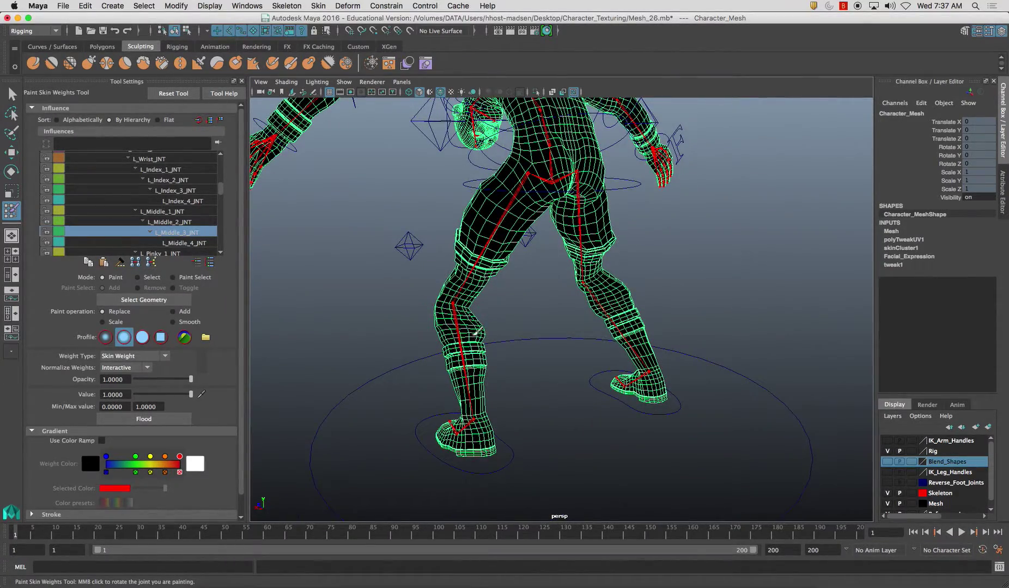
click(186, 242)
alt+right_drag(342, 308, 593, 374)
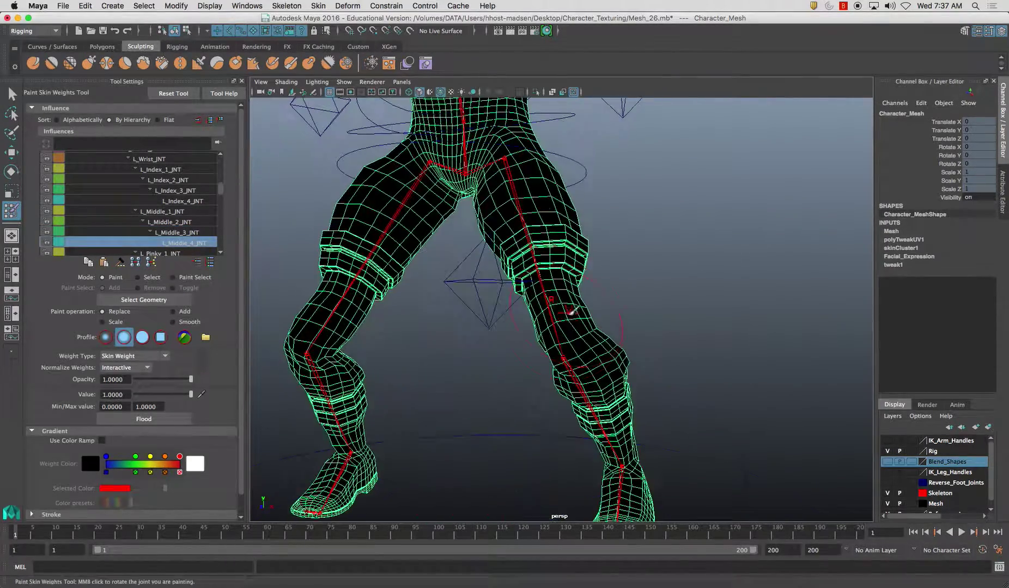
alt+drag(623, 374, 439, 333)
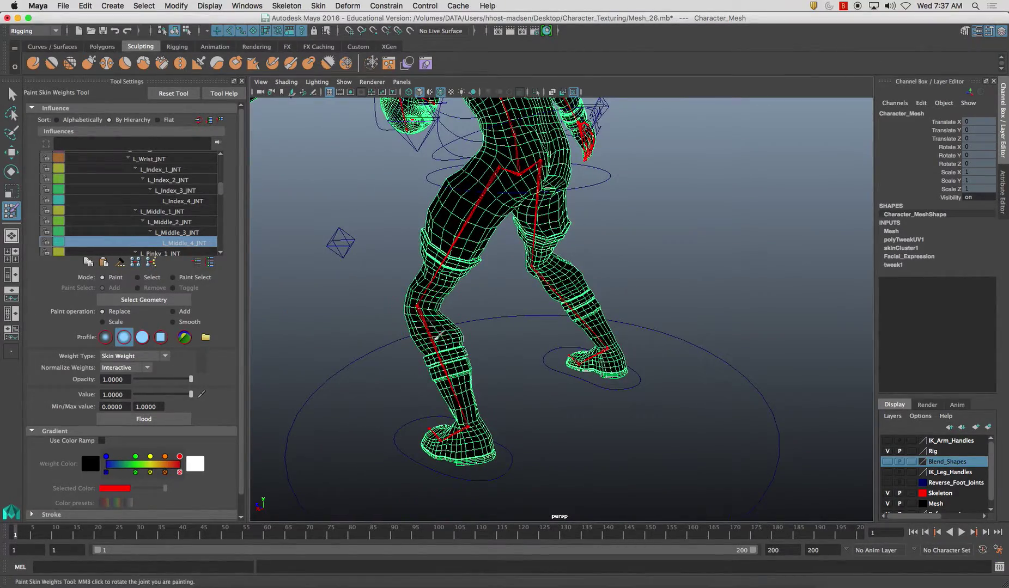
Examine the weight maps of L_Pinky_1_JNT and L_Pinky_2_JNT around the hips and legs for stray influence.
click(179, 254)
alt+drag(648, 349, 514, 308)
alt+drag(459, 358, 581, 336)
alt+drag(525, 443, 468, 402)
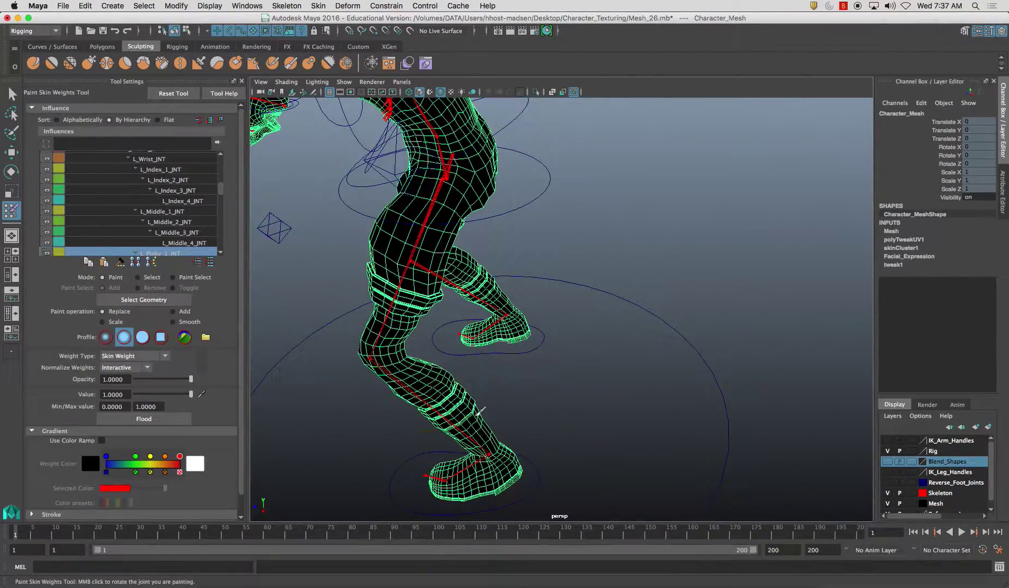
click(220, 253)
click(219, 253)
click(177, 241)
alt+drag(357, 377, 492, 412)
alt+drag(579, 450, 543, 339)
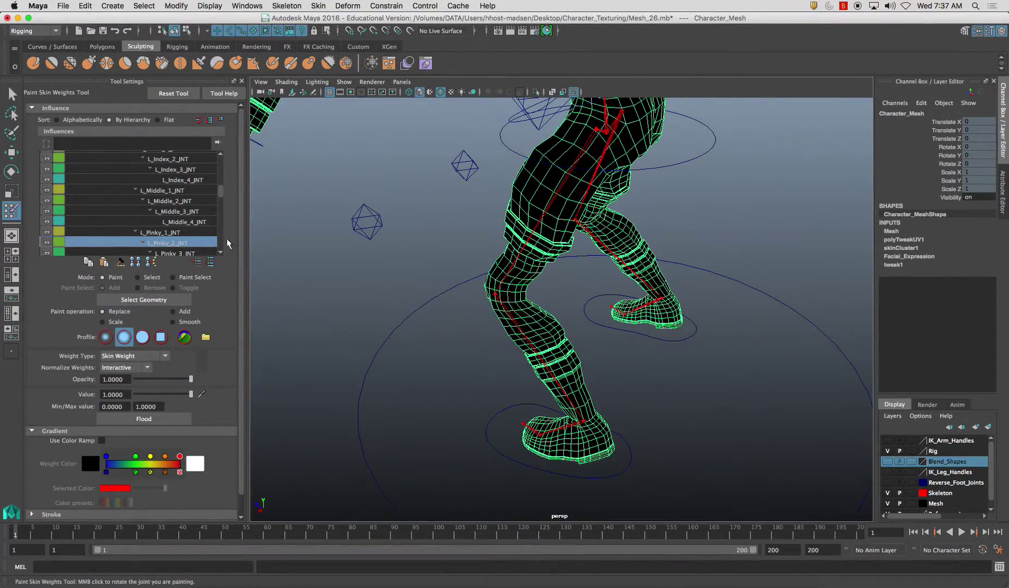
Examine the L_Pinky_3_JNT weight map from the front and side of the legs.
click(175, 253)
alt+drag(476, 305, 591, 340)
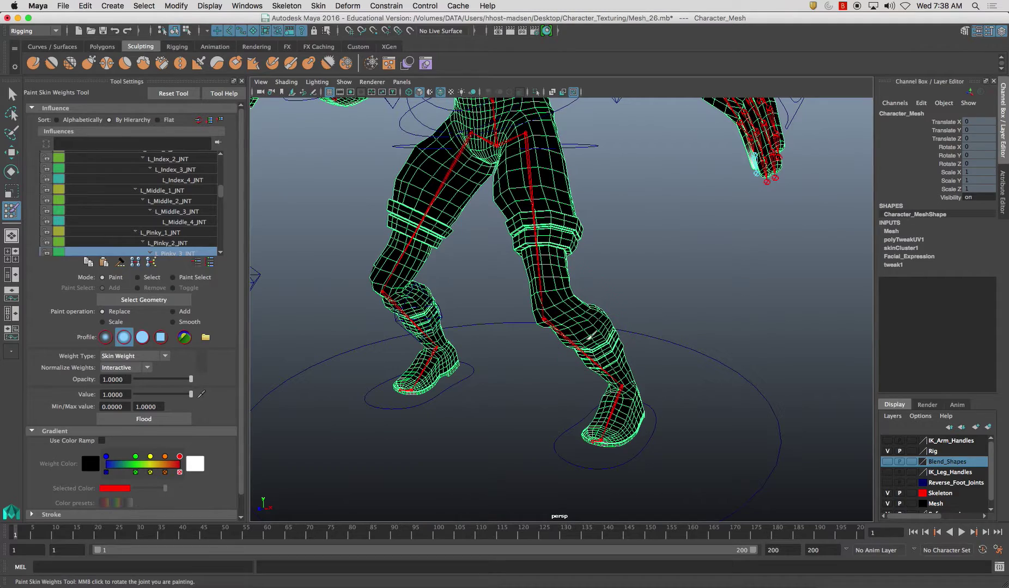
key(Down)
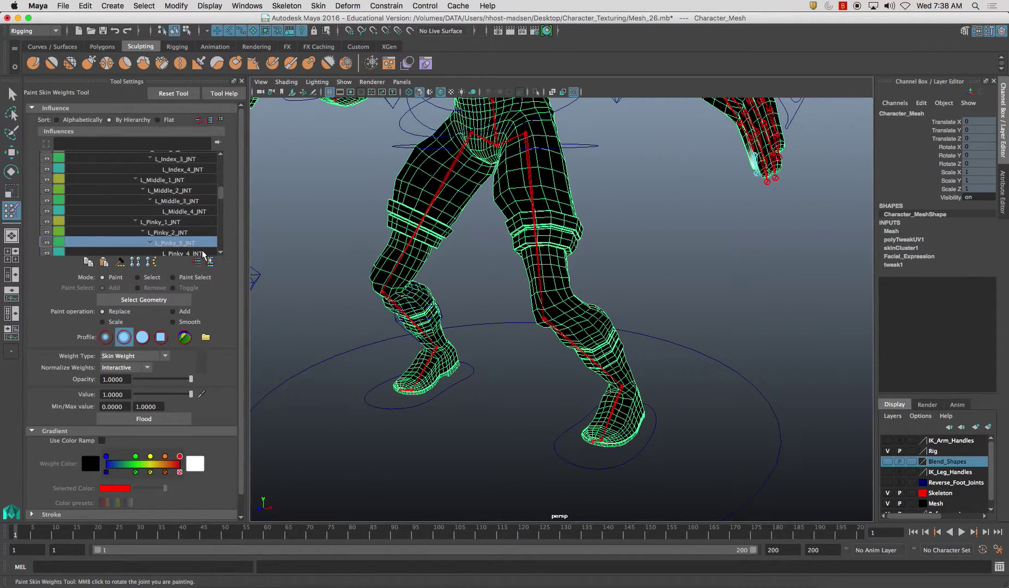
mouse_move(593, 328)
alt+mouse_down()
mouse_move(528, 329)
mouse_move(565, 329)
mouse_move(541, 339)
alt+mouse_up()
Examine the weight maps of L_Ring_1_JNT through L_Ring_4_JNT for stray influence on the lower body.
click(221, 253)
click(221, 253)
click(221, 253)
click(175, 232)
click(174, 243)
click(173, 254)
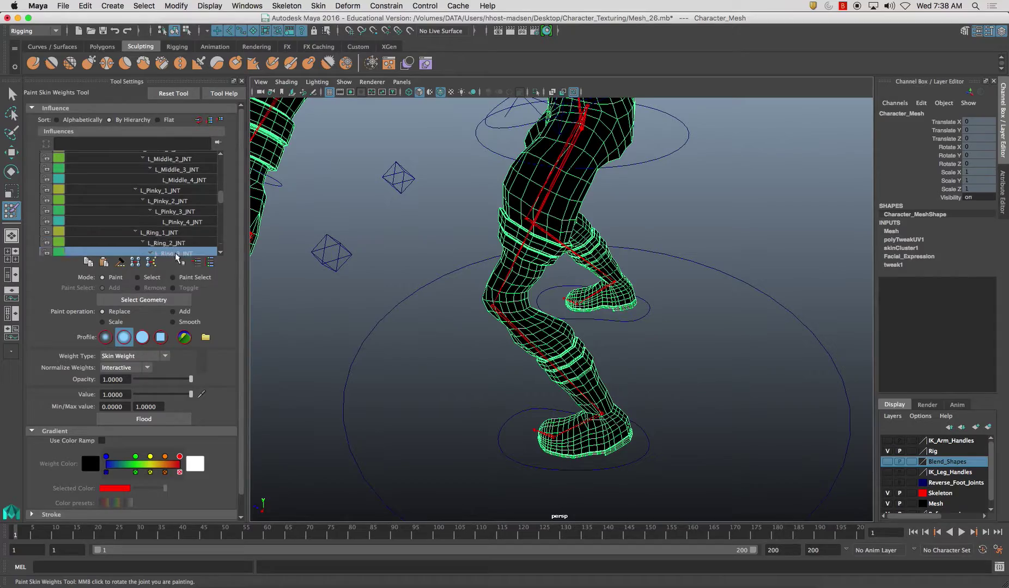
alt+drag(575, 387, 486, 396)
click(221, 253)
click(179, 254)
alt+drag(566, 332, 522, 286)
Examine the weight maps of L_Thumb_1_JNT through L_Thumb_4_JNT for stray influence on the legs.
click(221, 252)
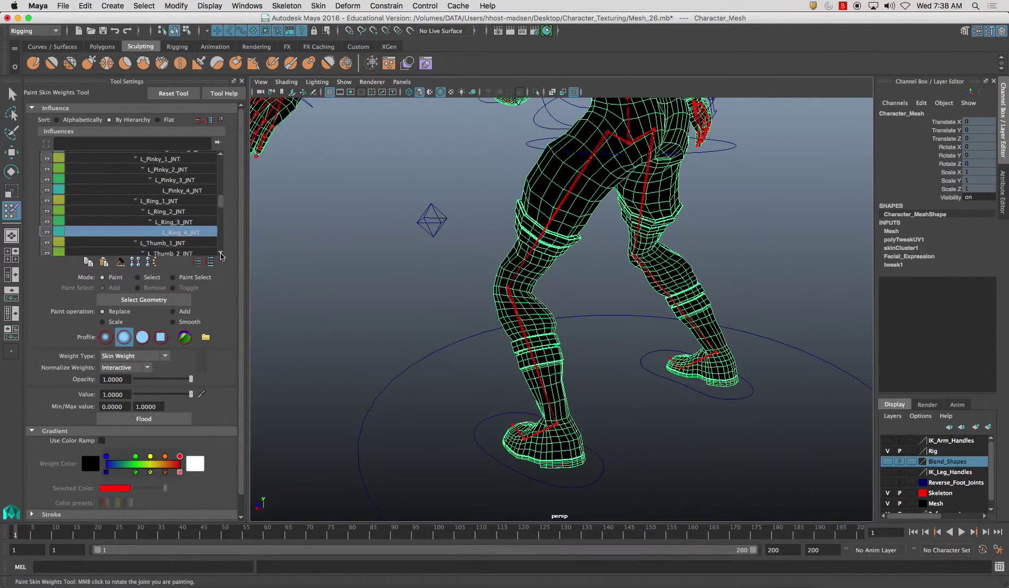
click(177, 242)
alt+drag(468, 375, 608, 311)
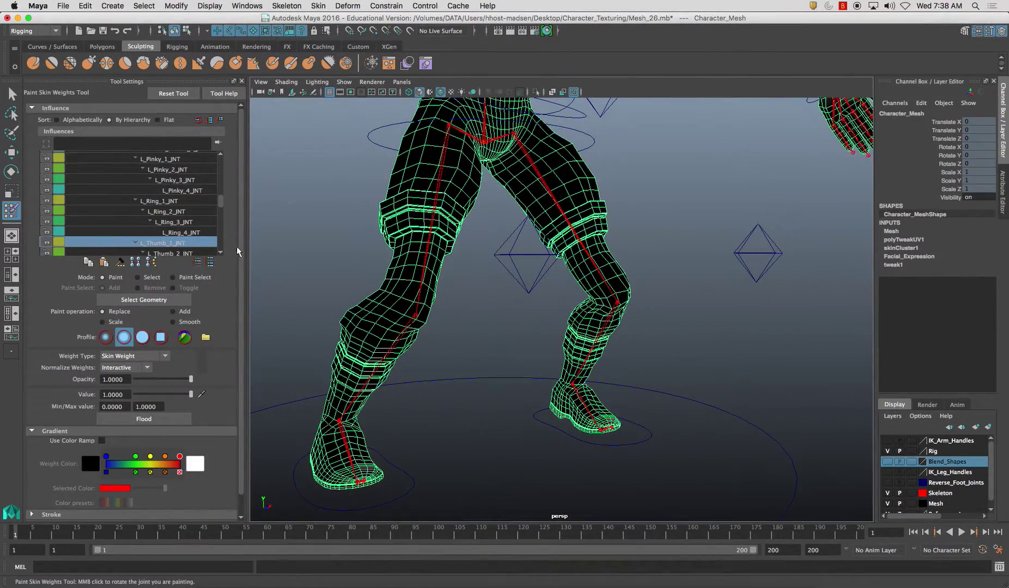
click(220, 252)
click(173, 222)
mouse_move(603, 325)
alt+mouse_down()
mouse_move(556, 370)
mouse_move(606, 329)
alt+mouse_up()
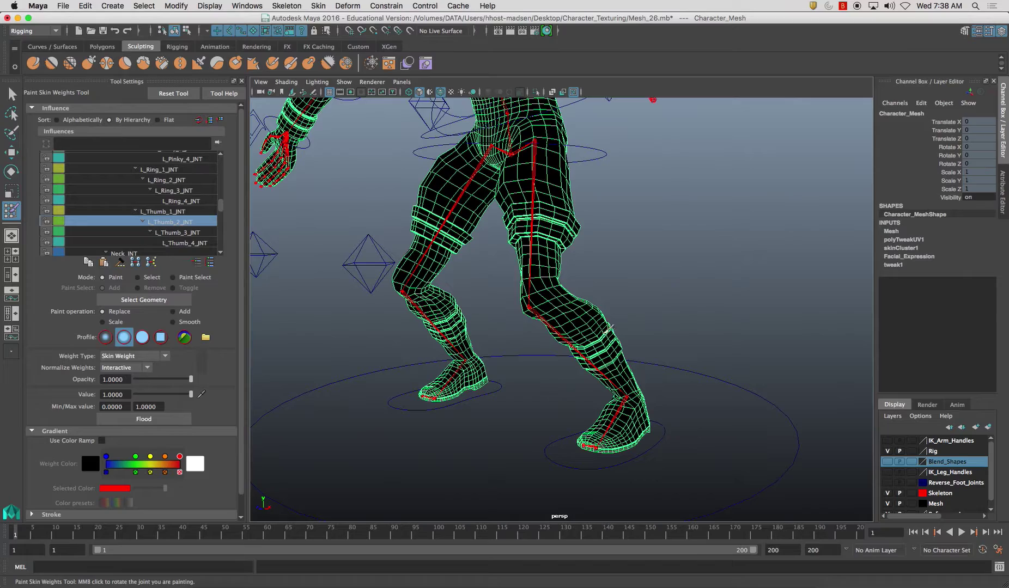
click(205, 233)
alt+drag(599, 312, 516, 336)
click(191, 244)
Examine the weight maps of Neck_JNT, Skull_JNT, Head_JNT and Jaw_JNT for stray influence on the body.
click(220, 251)
click(163, 232)
click(188, 245)
alt+drag(506, 295, 536, 297)
scroll(179, 202, down, 1)
click(163, 243)
alt+drag(565, 261, 444, 264)
click(182, 252)
alt+drag(381, 243, 435, 282)
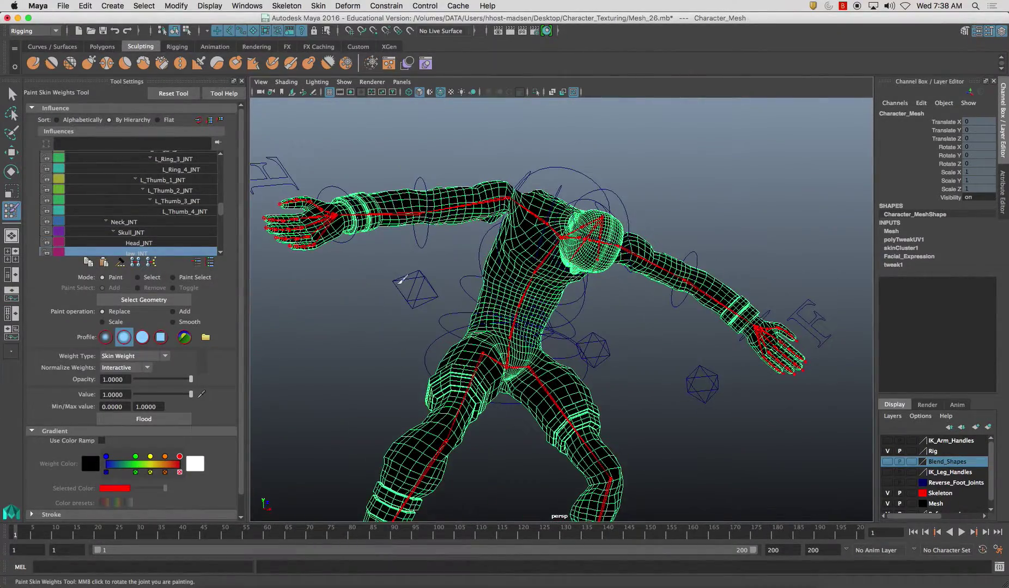
Examine the Spine_0_JNT weight map around the torso and undo the accidental paint stroke on the abdomen.
scroll(222, 254, down, 3)
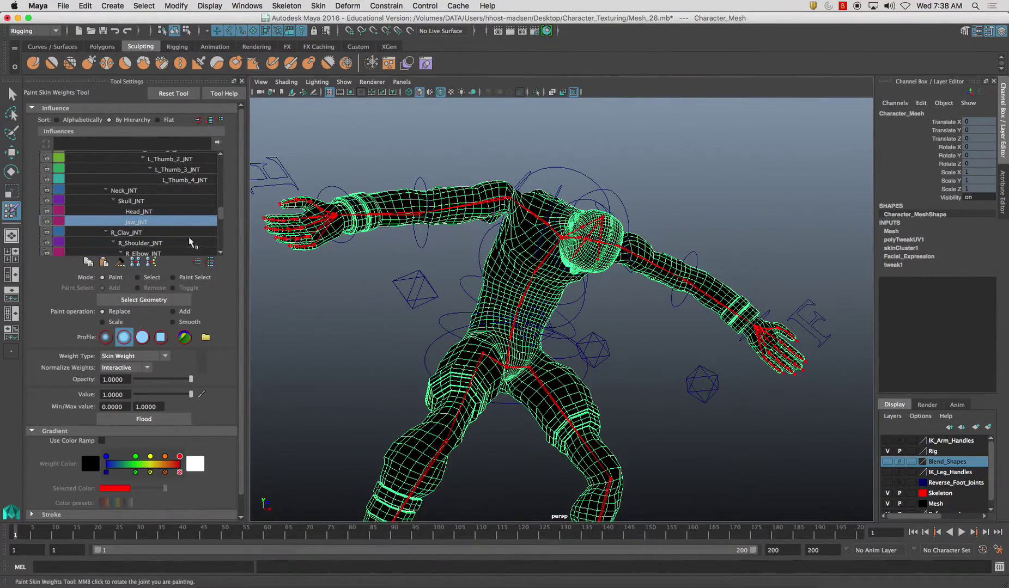
scroll(219, 250, down, 9)
drag(218, 232, 237, 173)
click(164, 194)
alt+drag(441, 307, 570, 316)
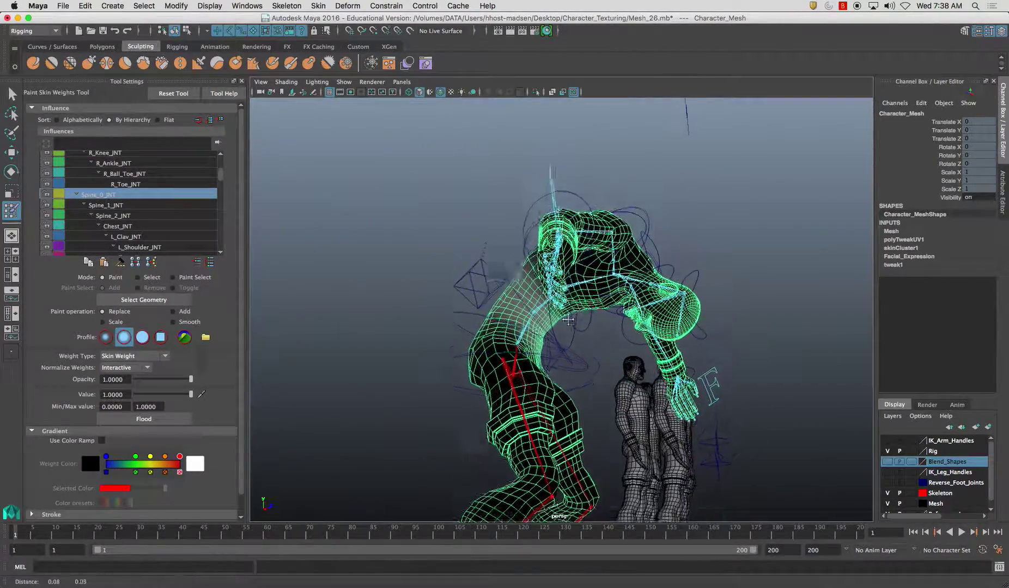
alt+middle_drag(570, 316, 566, 349)
scroll(579, 370, up, 4)
alt+drag(580, 371, 526, 376)
alt+middle_drag(526, 376, 546, 355)
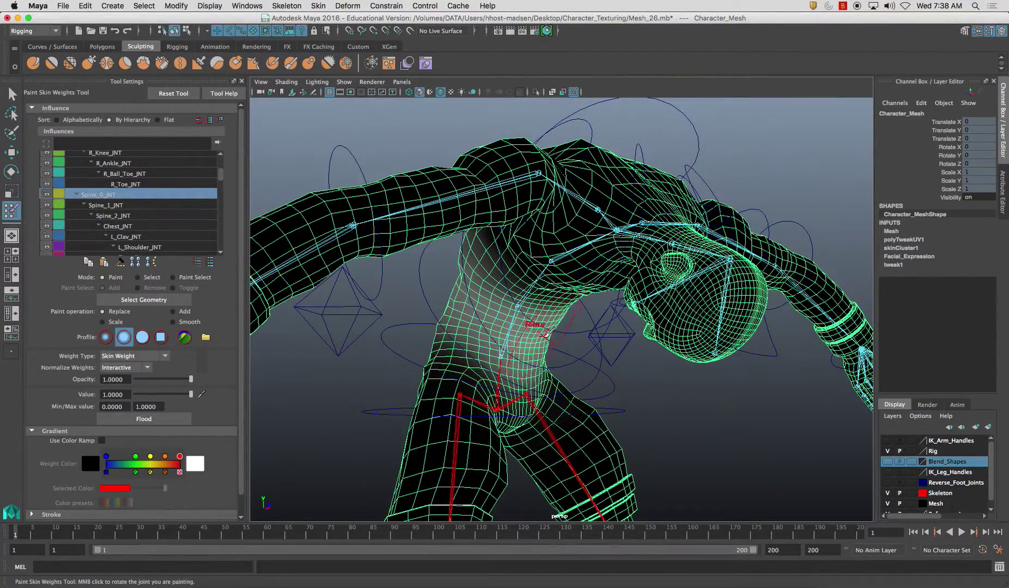
ctrl+drag(546, 333, 487, 327)
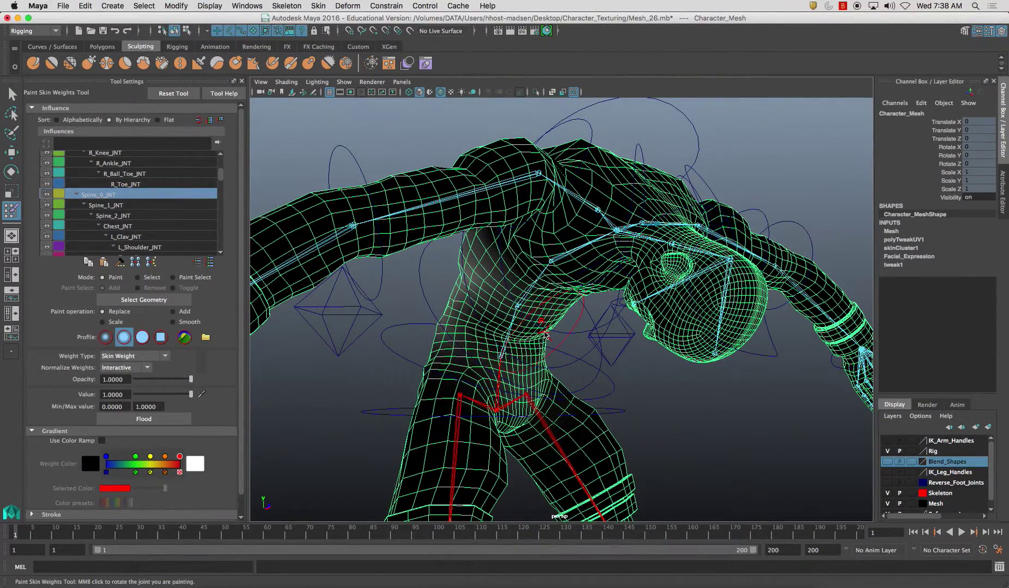
key(ctrl+z)
alt+drag(545, 333, 391, 292)
Examine the Spine_1_JNT weight map across the front and back of the torso.
click(146, 185)
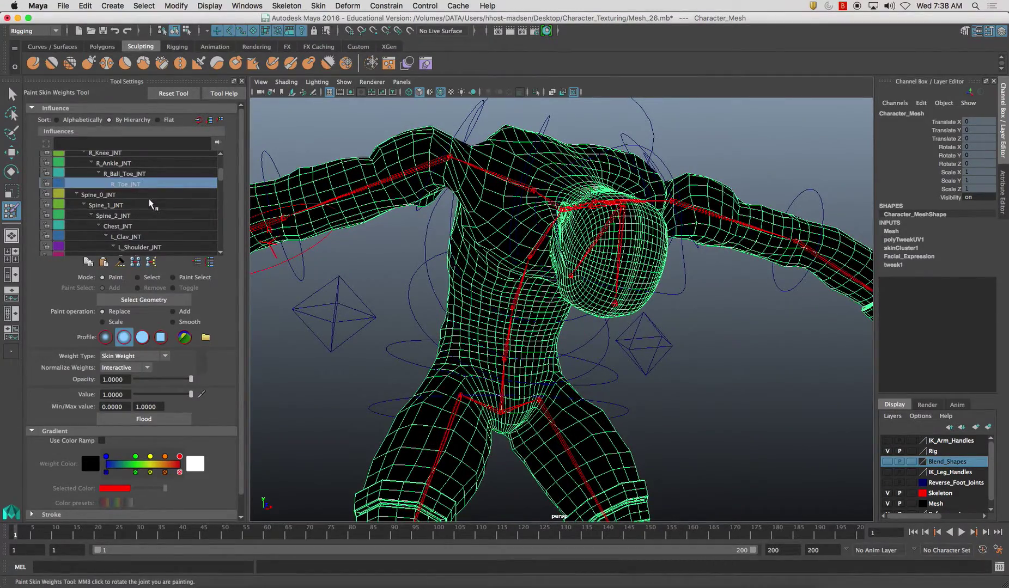
click(149, 201)
alt+drag(516, 308, 550, 310)
alt+drag(472, 251, 637, 275)
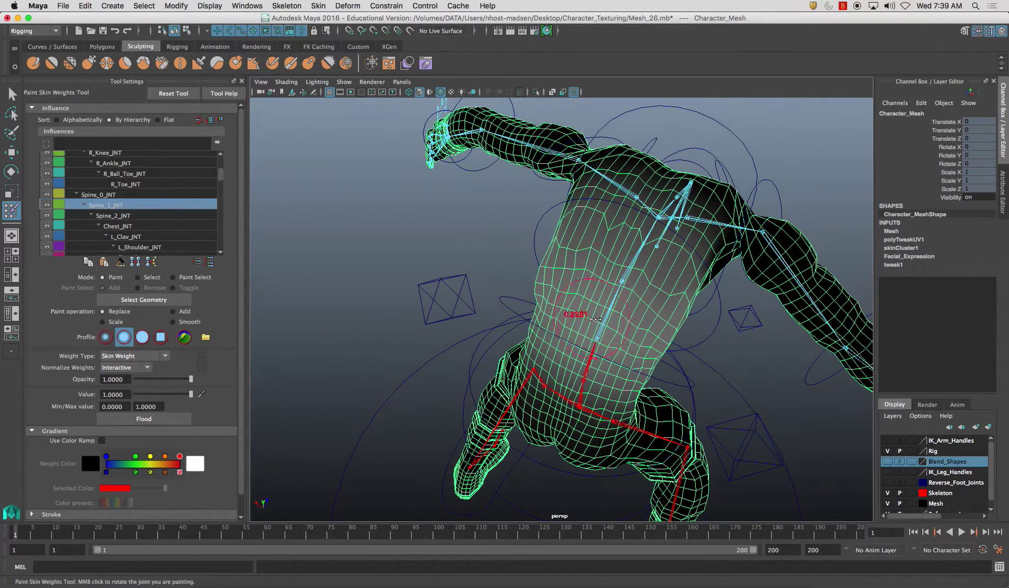
alt+drag(568, 312, 605, 224)
Examine the Spine_2_JNT and Chest_JNT weight maps across the upper back.
click(121, 216)
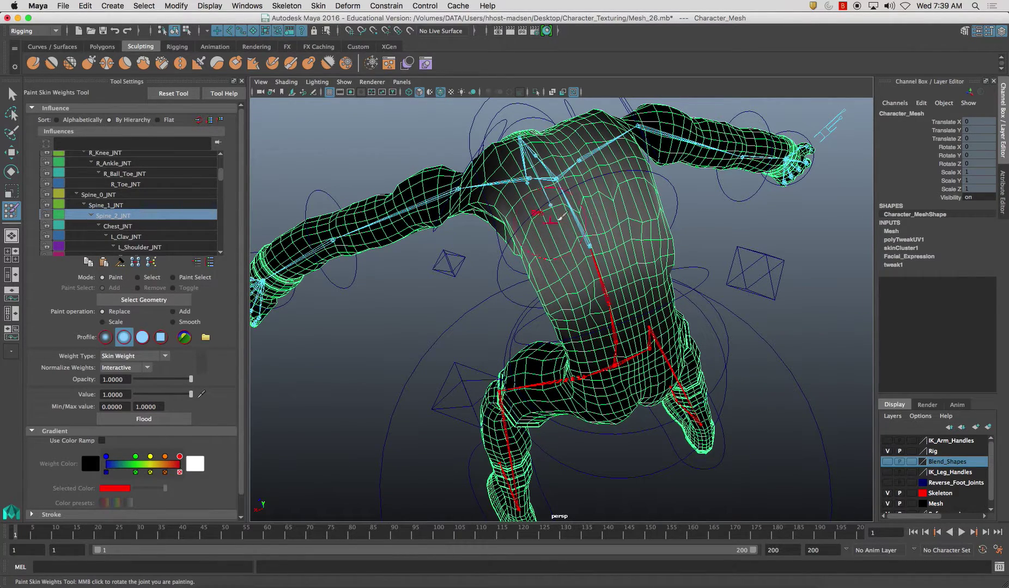
click(144, 226)
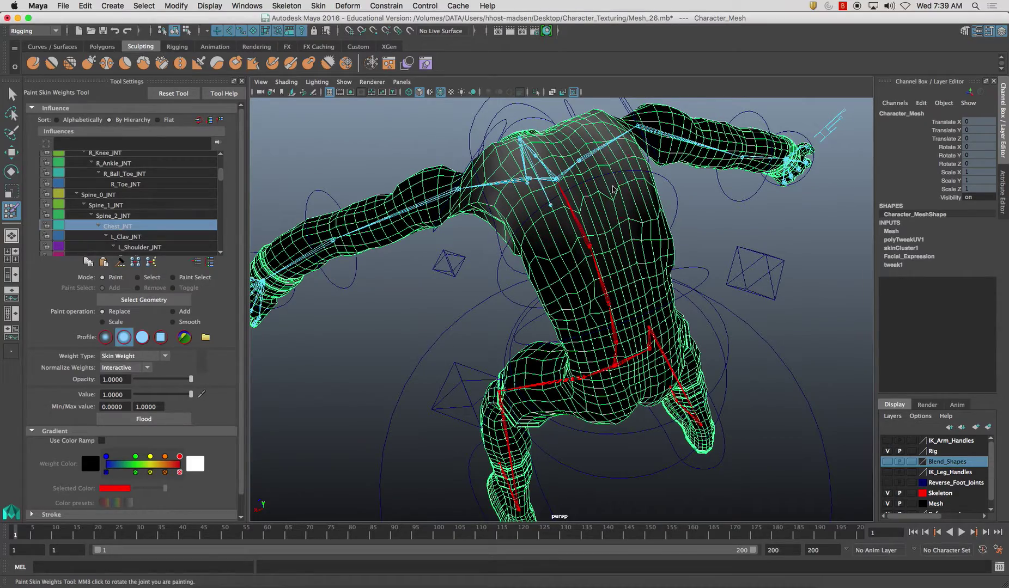
alt+drag(603, 195, 419, 239)
Select the uneven vertices on one side of the upper back and repair their weights with the Weight Hammer.
key(q)
right_drag(489, 238, 461, 238)
click(510, 247)
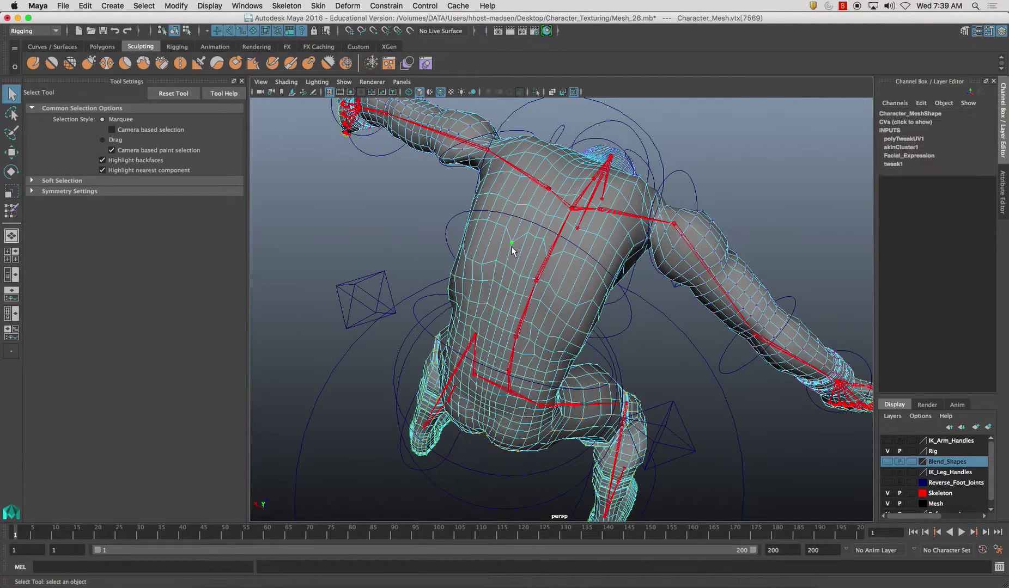
click(12, 213)
alt+drag(368, 279, 314, 265)
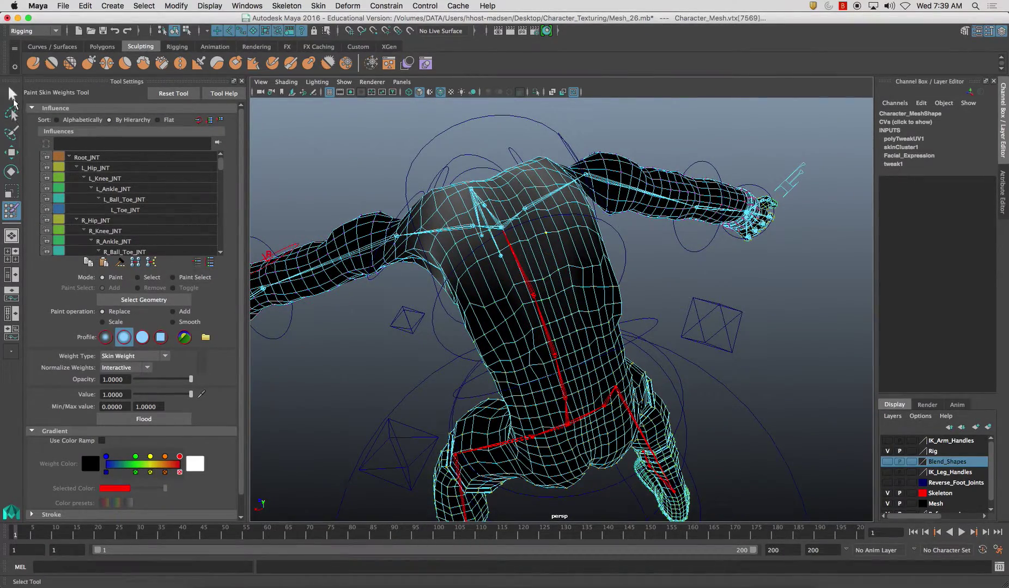
Select the row of uneven vertices on both sides of the mid back and even out their weights with the Weight Hammer.
key(q)
alt+drag(528, 362, 506, 308)
click(506, 309)
right_drag(509, 298, 514, 297)
click(514, 289)
click(525, 284)
shift+click(534, 275)
shift+click(542, 268)
alt+drag(628, 281, 562, 275)
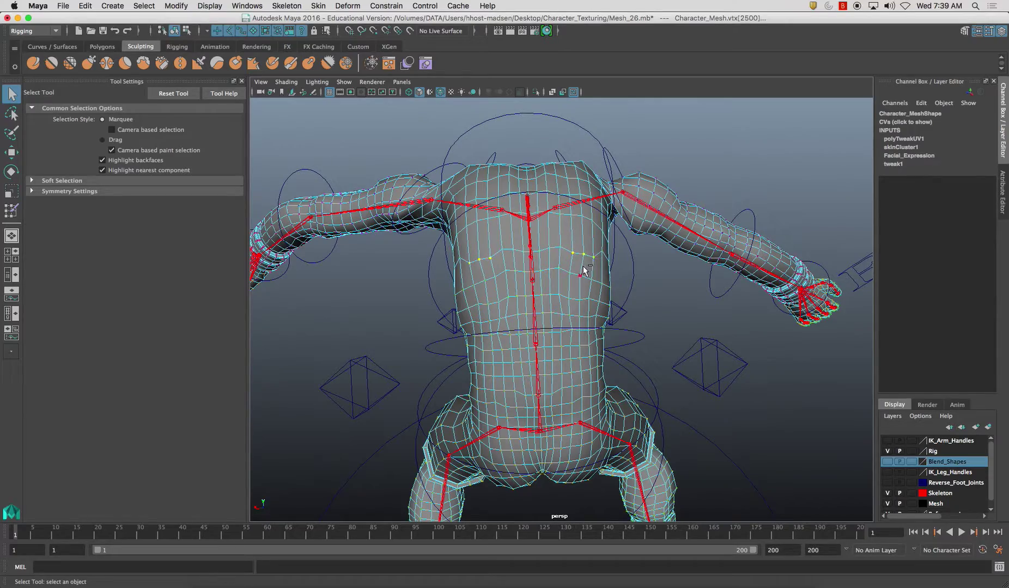
click(11, 211)
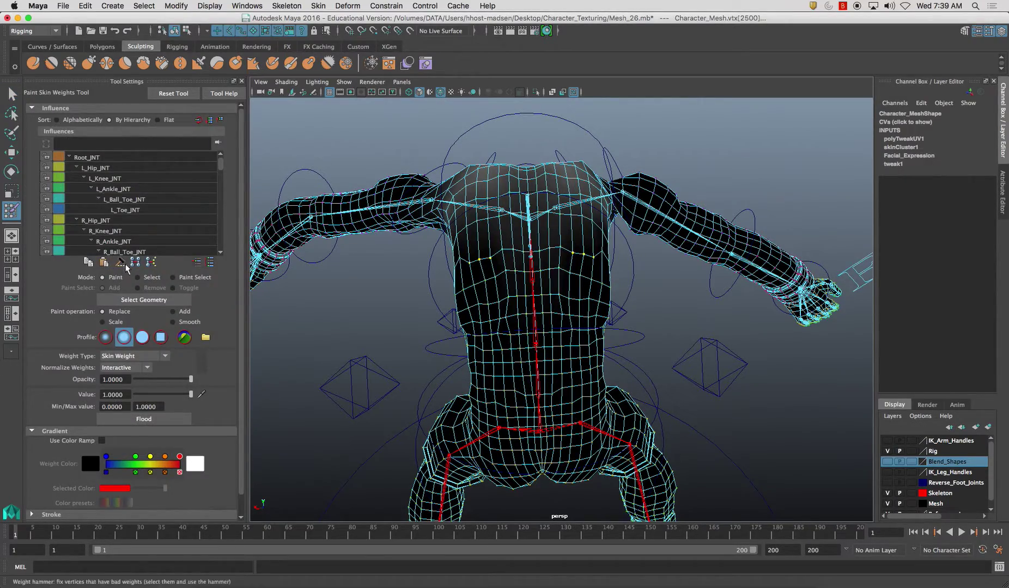
mouse_move(480, 261)
alt+mouse_down()
mouse_move(506, 308)
mouse_move(558, 289)
mouse_move(520, 302)
mouse_move(310, 229)
alt+mouse_up()
Select further uneven vertices beside the spine on the back and correct their weights with the Weight Hammer.
click(12, 95)
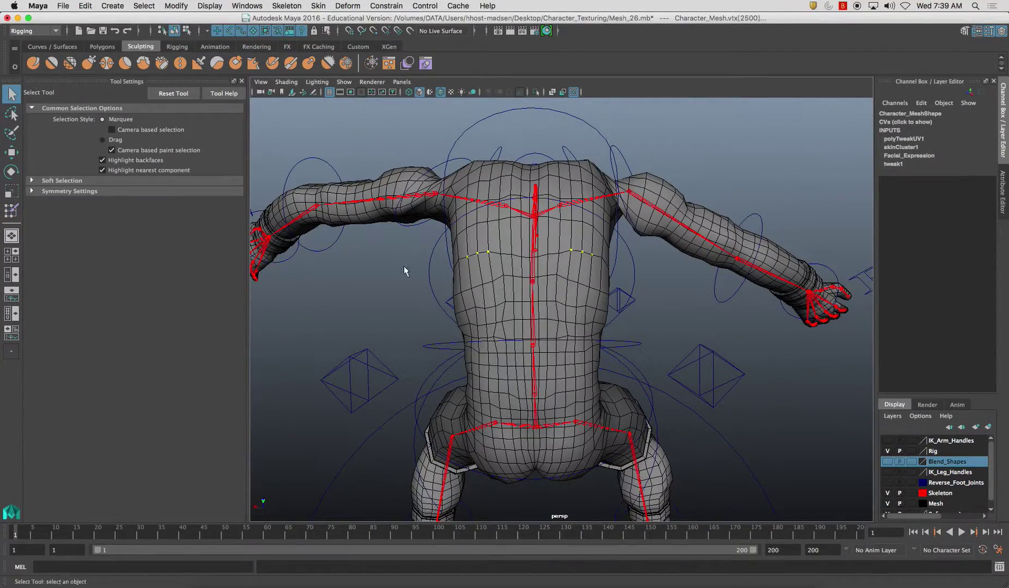
click(444, 277)
alt+drag(444, 278, 517, 278)
right_drag(576, 290, 542, 289)
alt+drag(567, 302, 549, 290)
click(558, 276)
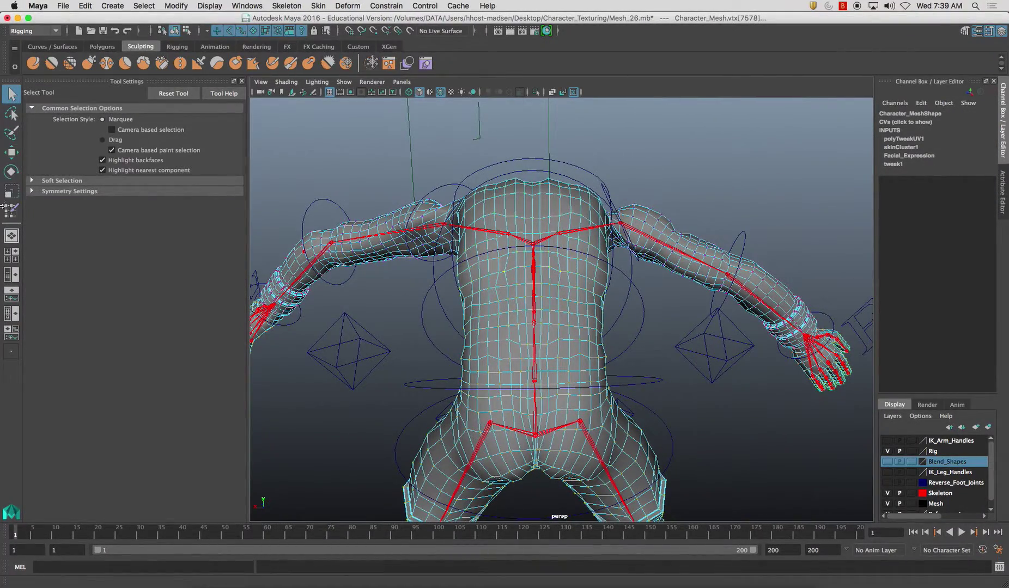
key(y)
alt+drag(512, 301, 587, 317)
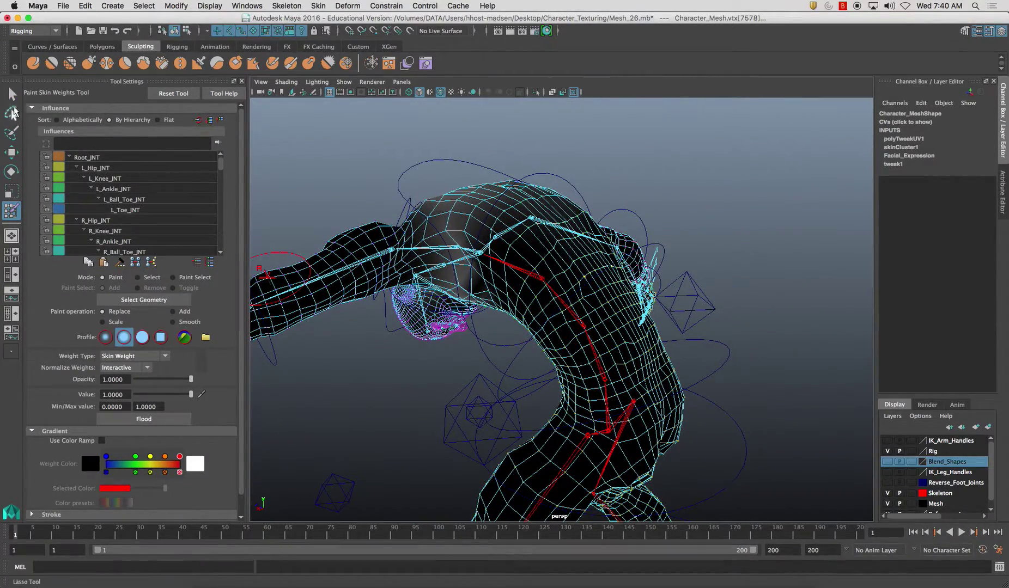
Select the remaining uneven back vertices, fix their weights with the Weight Hammer and check the back's shape from several angles.
click(11, 93)
click(620, 308)
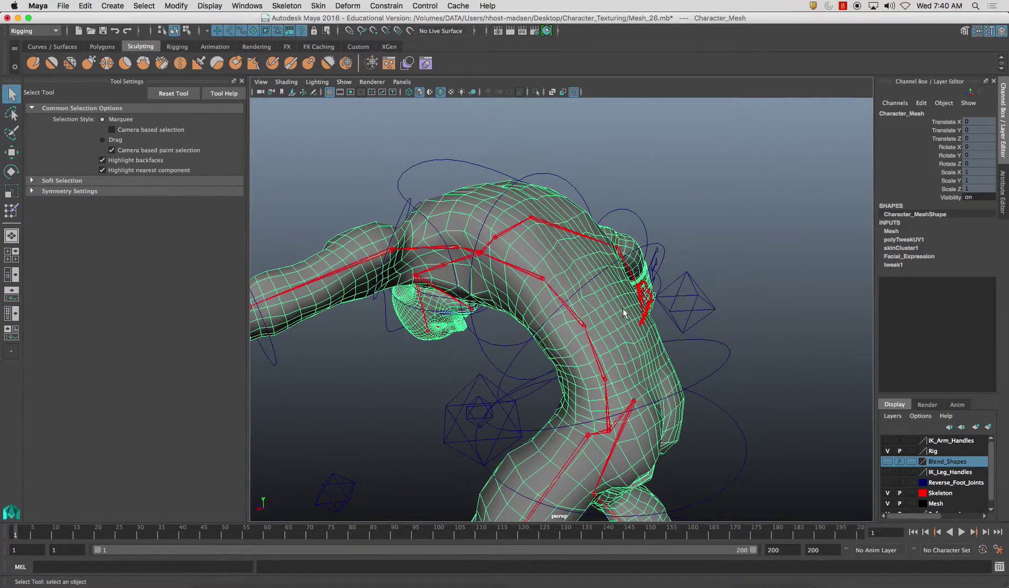
alt+drag(620, 309, 590, 311)
right_drag(582, 311, 556, 313)
alt+drag(556, 317, 508, 308)
click(507, 308)
alt+drag(585, 317, 558, 294)
click(561, 284)
key(y)
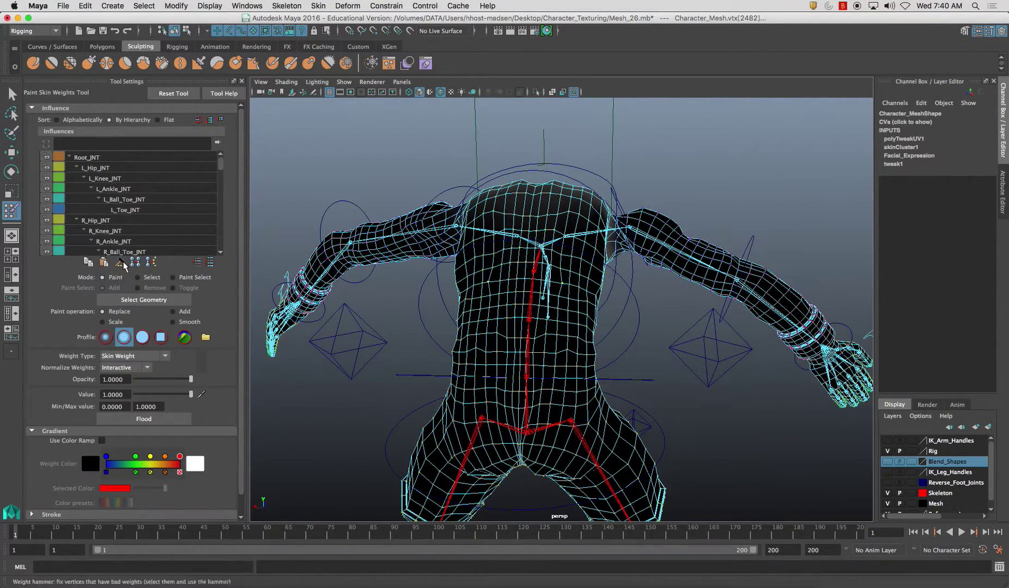
alt+drag(536, 330, 464, 388)
alt+drag(508, 328, 566, 321)
mouse_move(469, 333)
alt+mouse_down()
mouse_move(523, 336)
mouse_move(540, 311)
mouse_move(571, 309)
mouse_move(595, 329)
mouse_move(492, 294)
mouse_move(515, 289)
mouse_move(511, 319)
mouse_move(528, 308)
mouse_move(518, 302)
alt+mouse_up()
Reopen the whole Character_Mesh in the Paint Skin Weights Tool with Spine_0_JNT as the active influence.
click(13, 94)
click(595, 327)
click(7, 214)
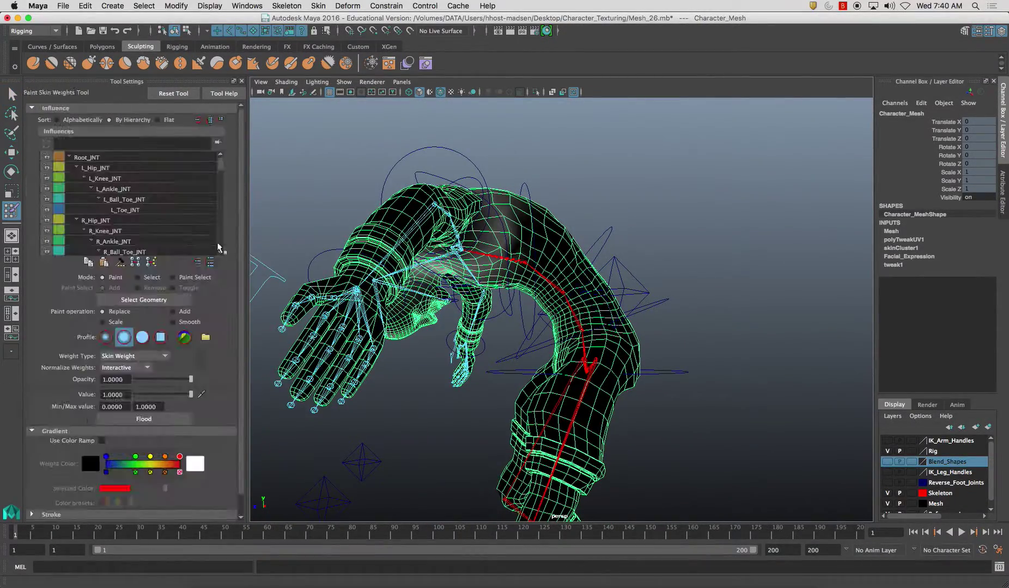
drag(220, 163, 221, 177)
scroll(216, 246, down, 3)
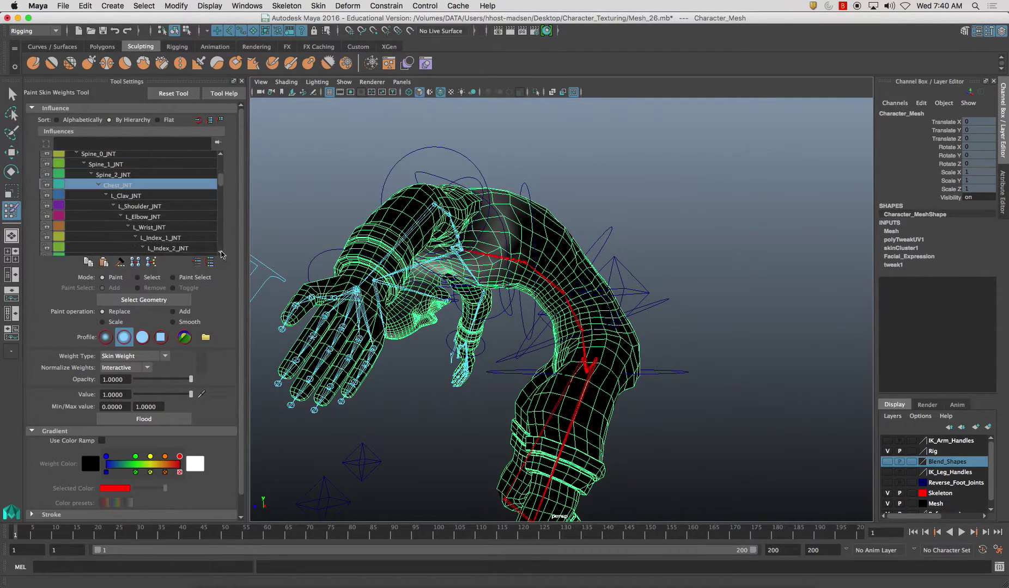
scroll(222, 253, down, 4)
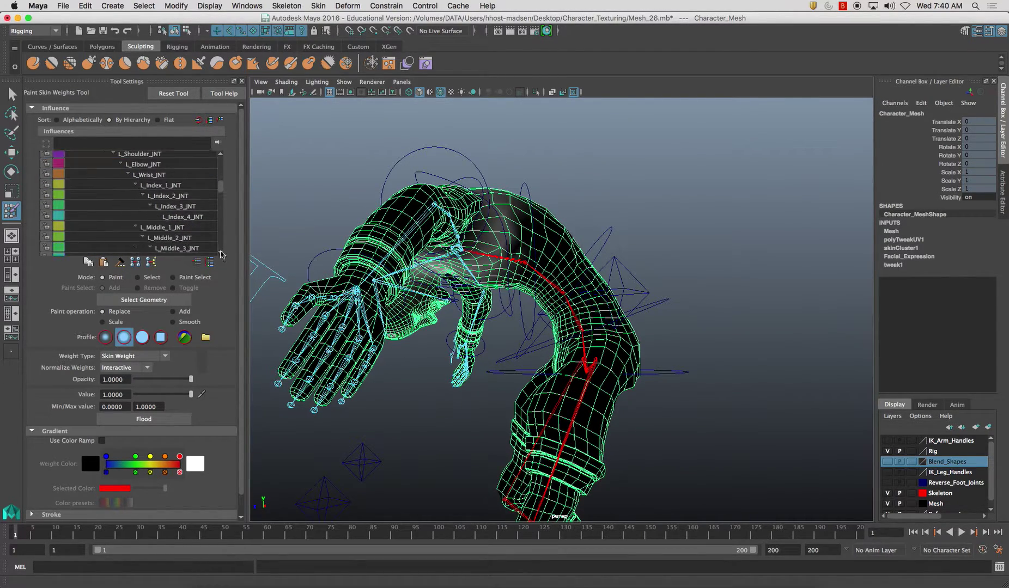
mouse_move(220, 188)
mouse_down()
mouse_move(218, 208)
mouse_move(223, 171)
mouse_up()
click(150, 188)
Examine the Spine_0_JNT weight falloff on the abdomen, side and lower back from several angles.
alt+drag(441, 313, 577, 297)
alt+middle_drag(578, 297, 498, 286)
mouse_move(498, 286)
alt+right_down()
mouse_move(552, 331)
mouse_move(561, 322)
alt+right_up()
mouse_move(561, 322)
alt+mouse_down()
mouse_move(495, 268)
mouse_move(503, 265)
alt+mouse_up()
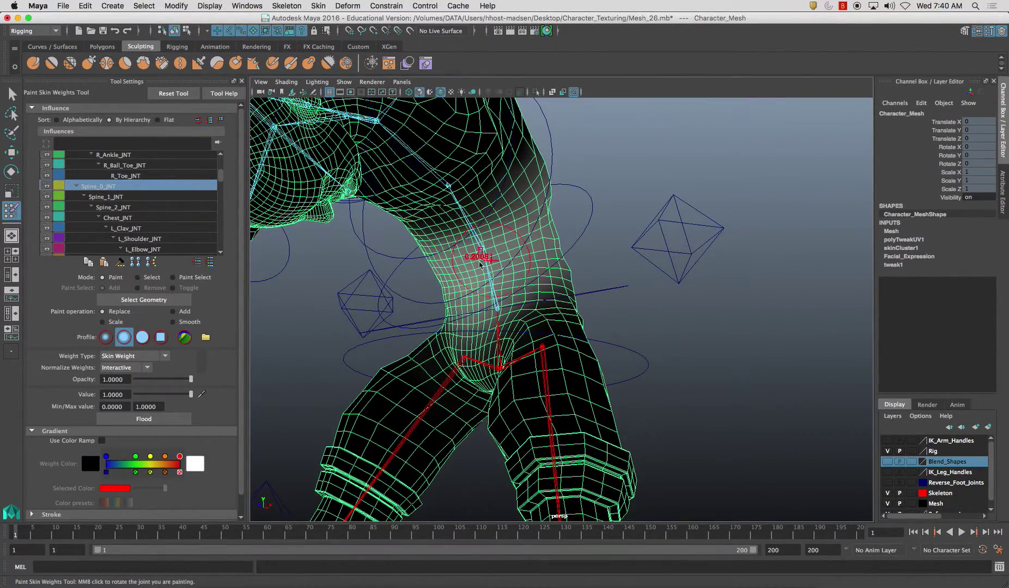
alt+drag(526, 238, 447, 261)
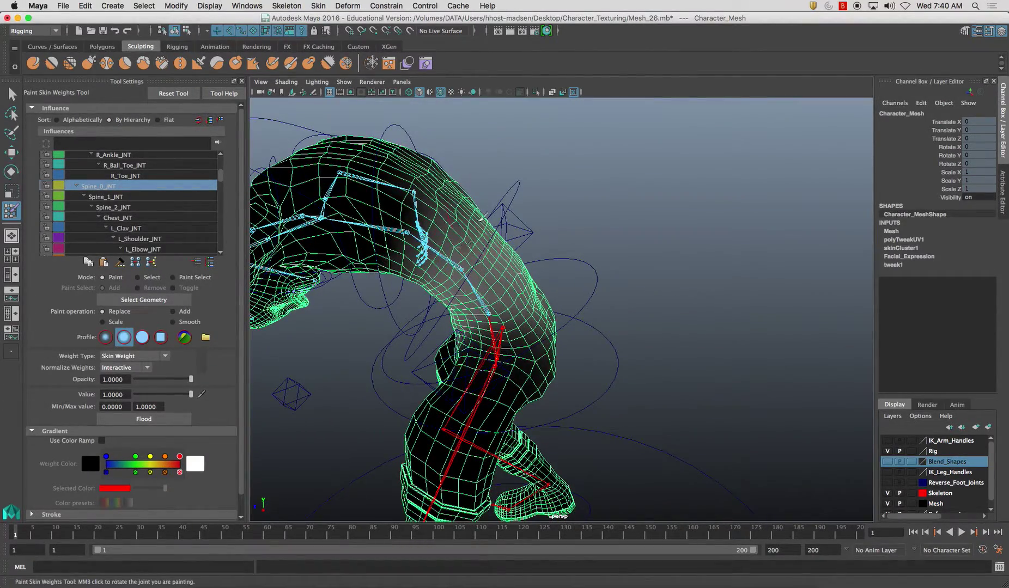
alt+drag(468, 202, 441, 246)
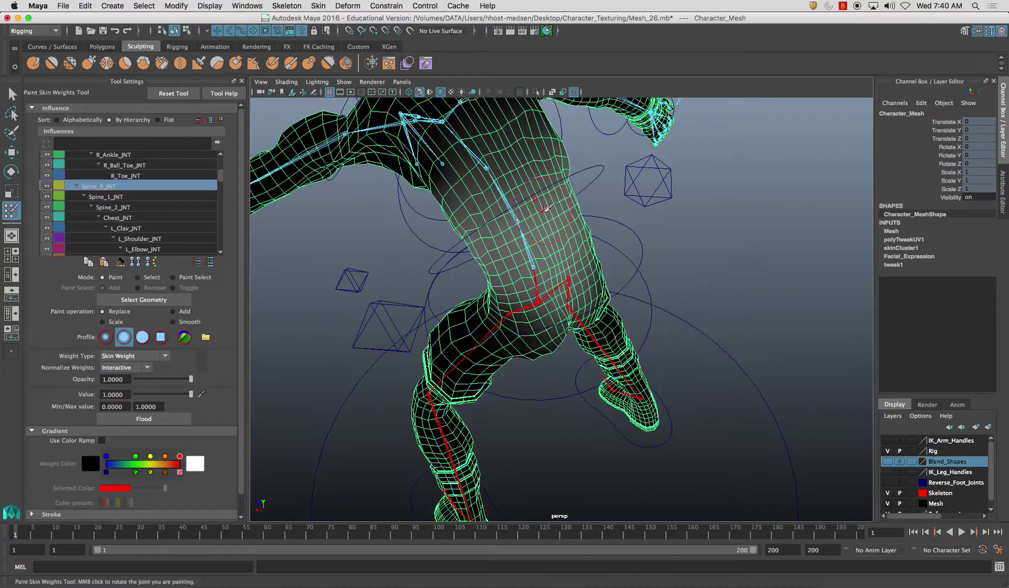
alt+drag(546, 209, 639, 229)
alt+drag(693, 279, 576, 276)
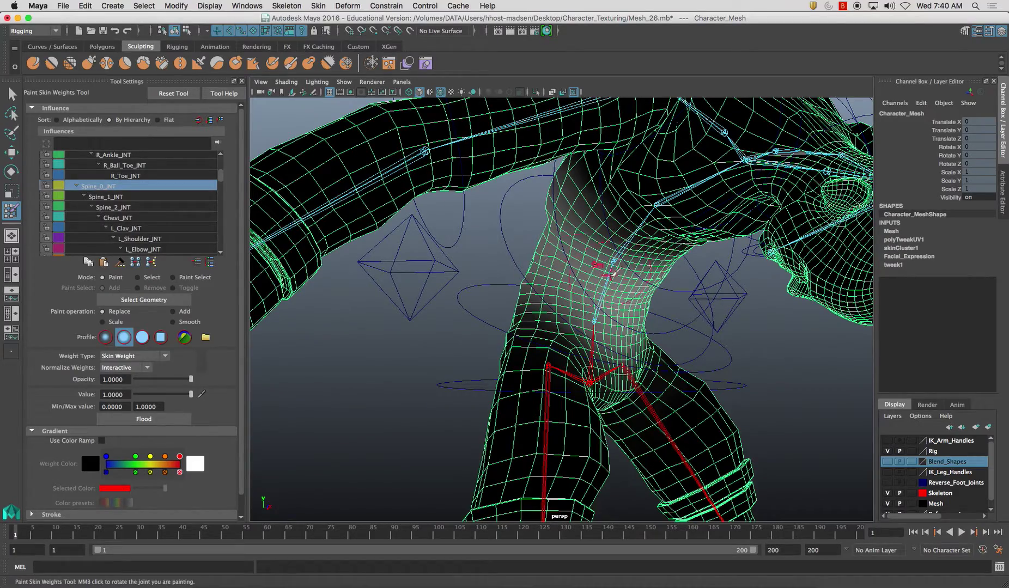
Make Spine_1_JNT the active influence, set the brush opacity to 0.5146 and examine the joint's weights around the torso.
click(130, 198)
alt+drag(578, 238, 544, 234)
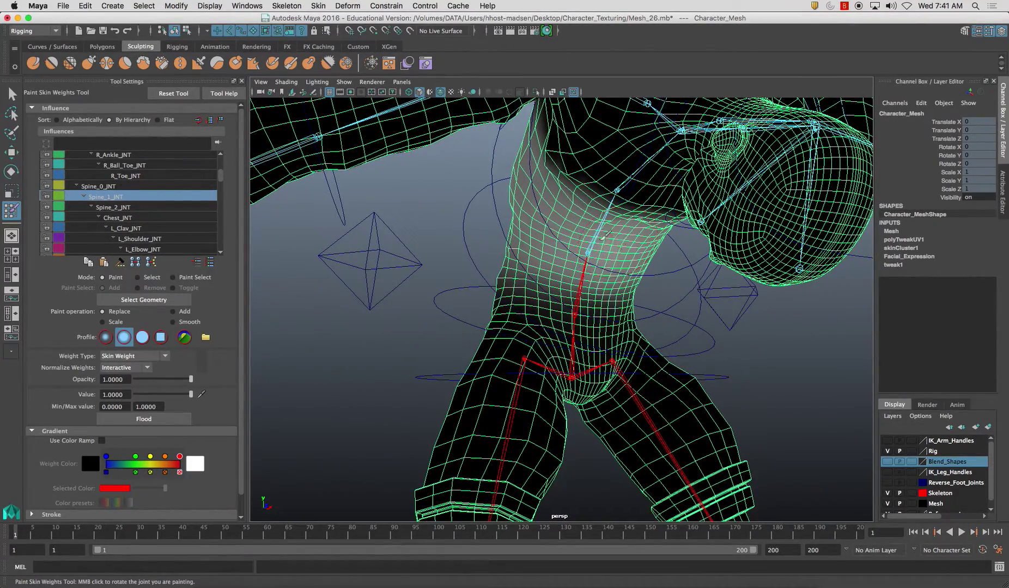
alt+drag(643, 249, 594, 226)
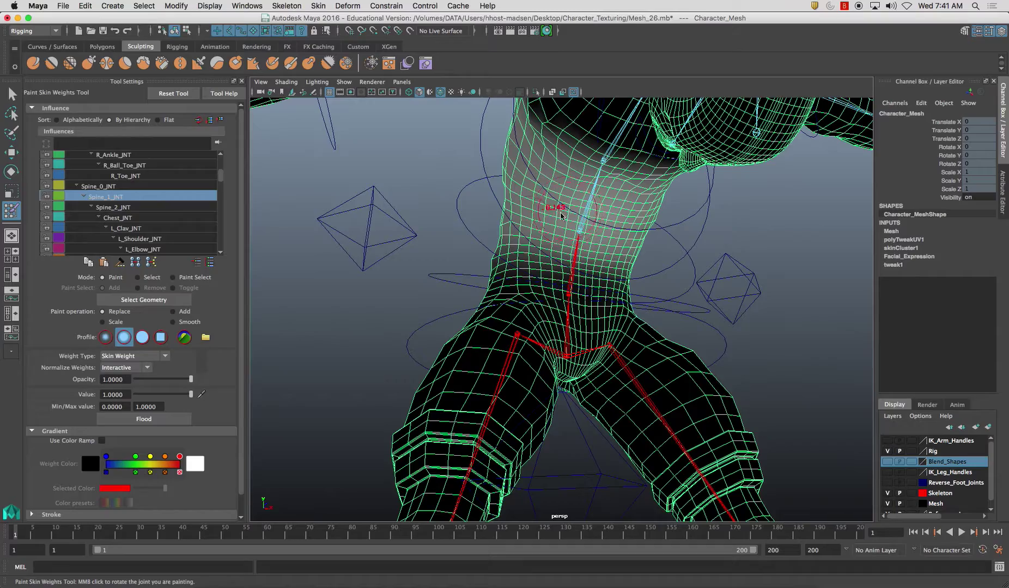
click(164, 379)
alt+drag(654, 189, 702, 196)
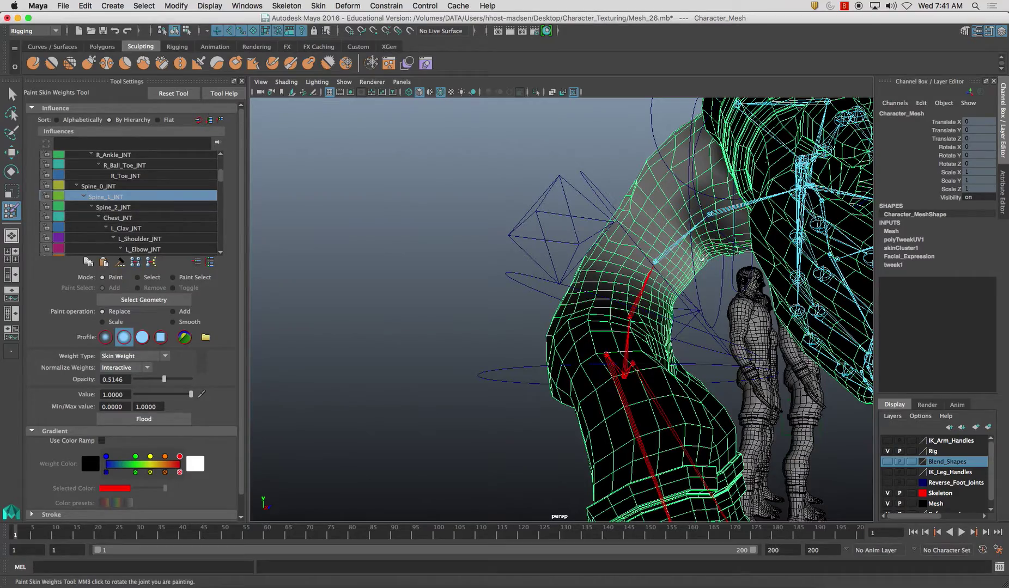
alt+drag(675, 174, 703, 166)
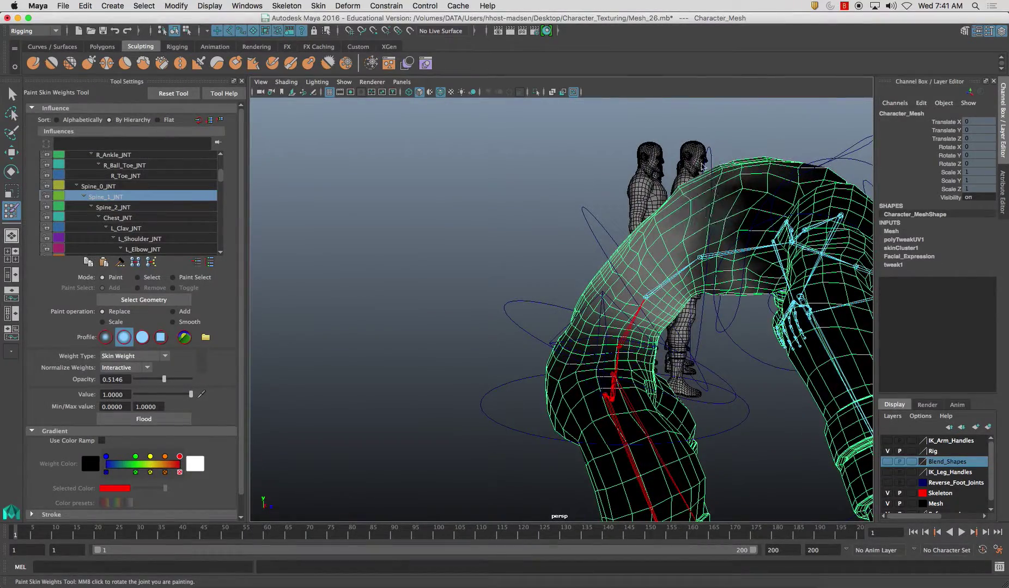
alt+drag(702, 224, 705, 222)
alt+drag(700, 224, 719, 239)
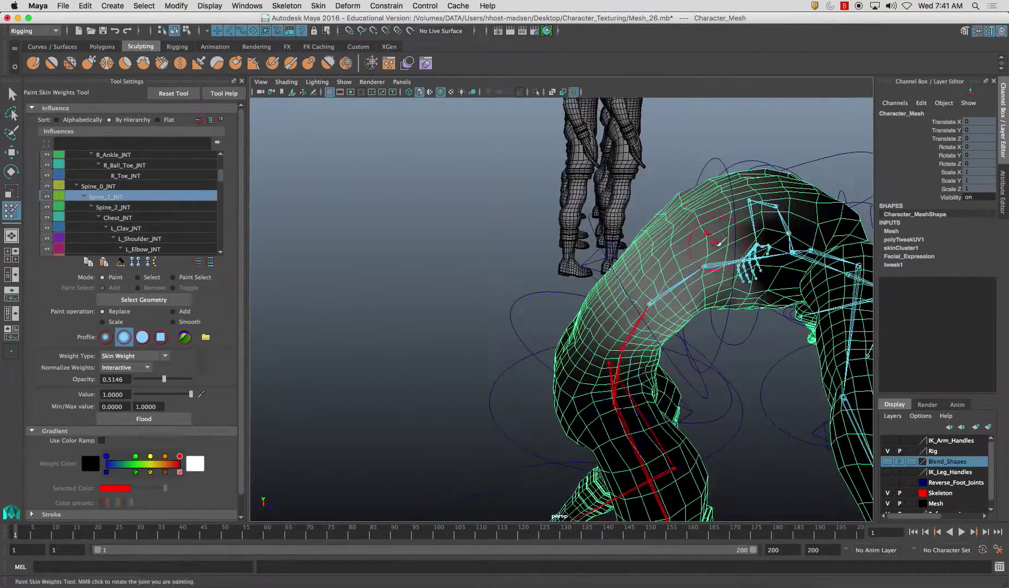
Reduce the brush opacity to 0.2233 and examine the Spine_1_JNT weight falloff on the abdomen, side and back from several angles.
alt+drag(744, 278, 683, 187)
mouse_move(705, 221)
alt+mouse_down()
mouse_move(660, 227)
mouse_move(603, 184)
mouse_move(545, 196)
mouse_move(443, 246)
alt+mouse_up()
alt+drag(395, 283, 405, 159)
alt+drag(343, 164, 614, 190)
alt+drag(566, 248, 656, 220)
mouse_move(656, 283)
alt+mouse_down()
mouse_move(651, 295)
mouse_move(645, 273)
alt+mouse_up()
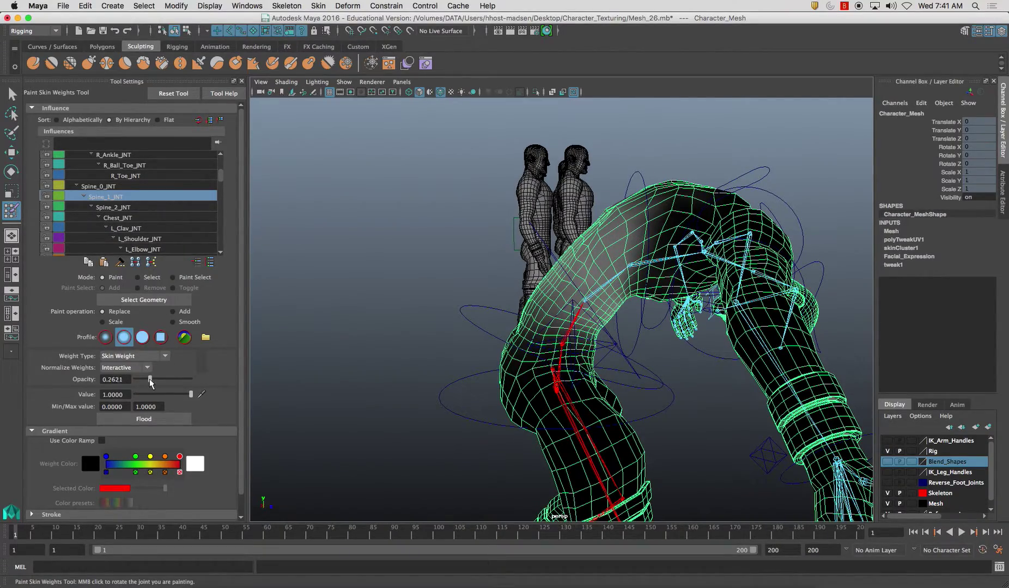
alt+drag(546, 397, 614, 271)
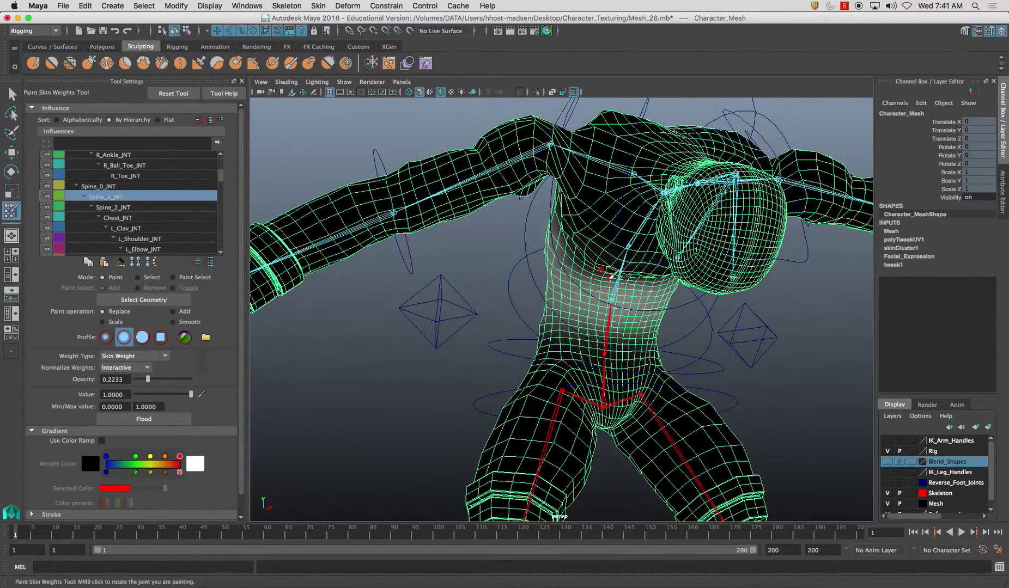
alt+drag(564, 225, 642, 284)
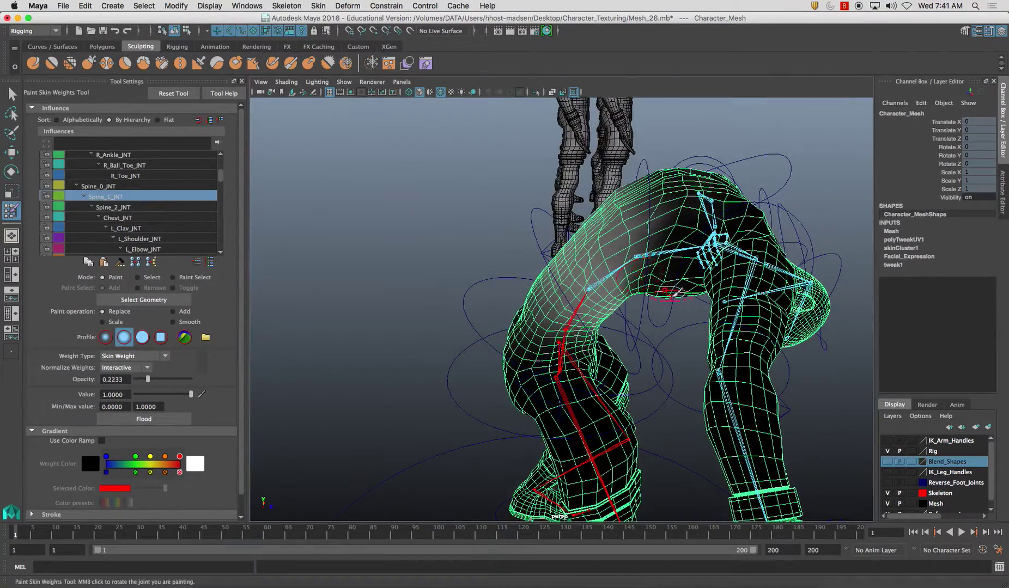
alt+drag(613, 197, 585, 204)
alt+drag(496, 183, 487, 237)
alt+drag(453, 269, 486, 237)
alt+drag(425, 233, 466, 239)
Make Spine_2_JNT the active influence, set the brush opacity to 1.0 and examine its weights on the chest, back and sides.
click(101, 207)
mouse_move(533, 279)
alt+mouse_down()
mouse_move(525, 296)
mouse_move(469, 277)
mouse_move(490, 286)
mouse_move(518, 187)
mouse_move(463, 279)
alt+mouse_up()
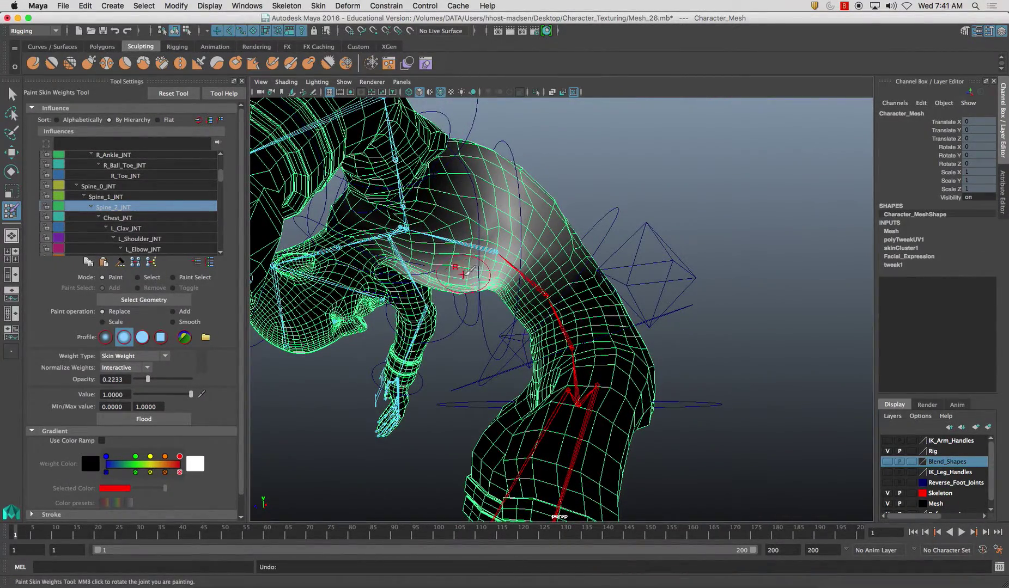
alt+drag(473, 153, 480, 238)
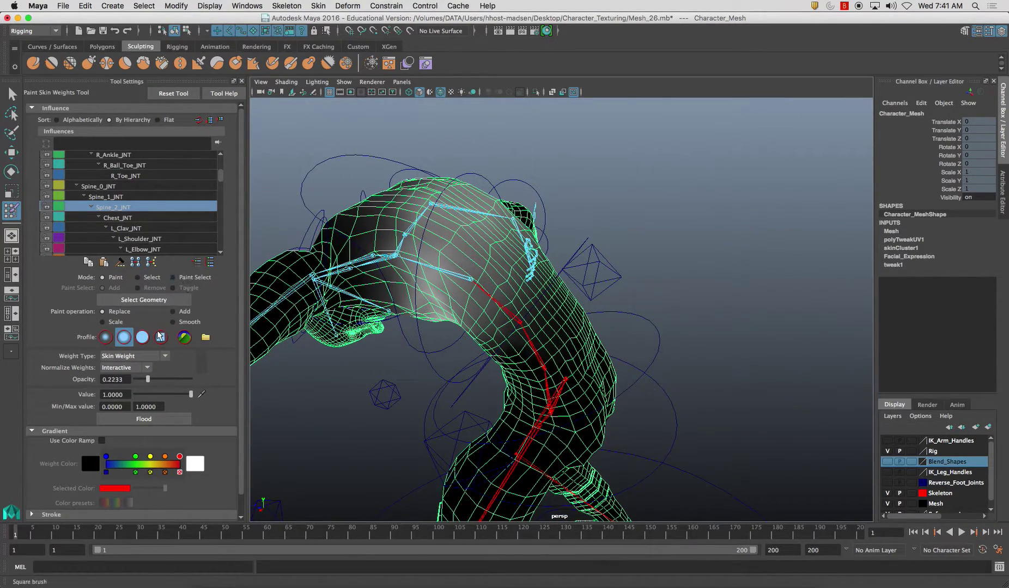
drag(148, 380, 191, 380)
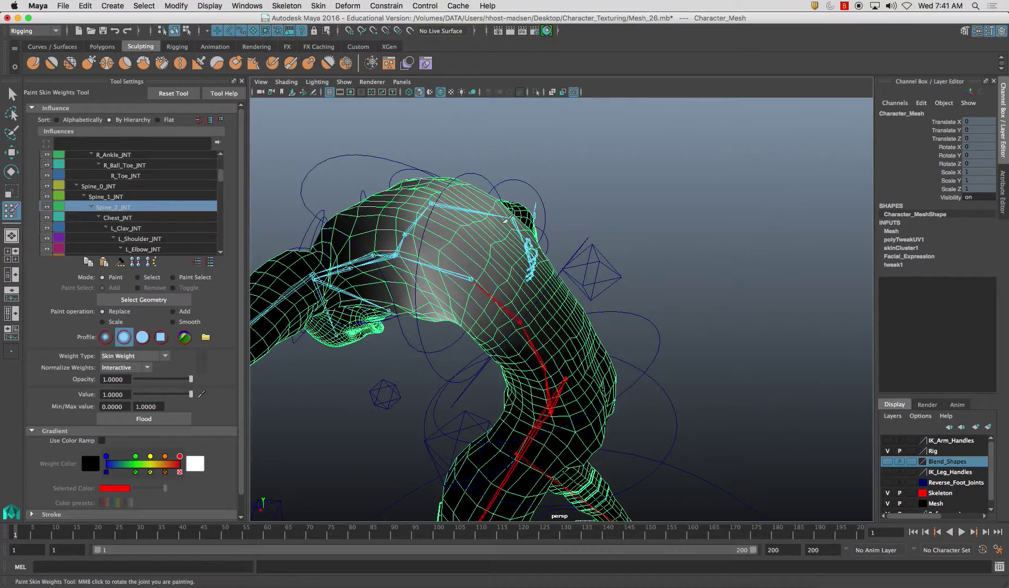
alt+drag(495, 243, 419, 280)
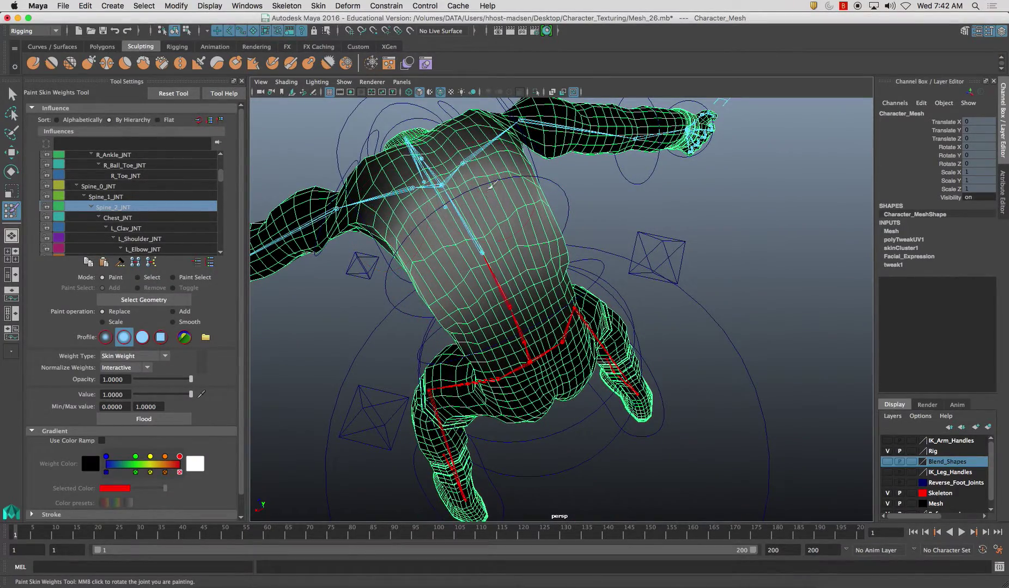
alt+drag(504, 190, 637, 253)
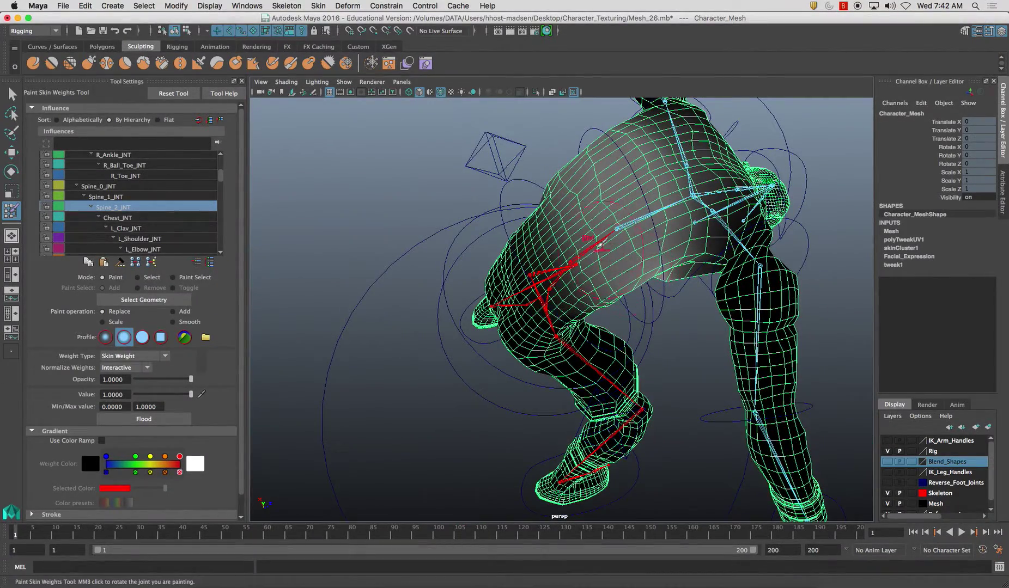
alt+drag(569, 231, 586, 285)
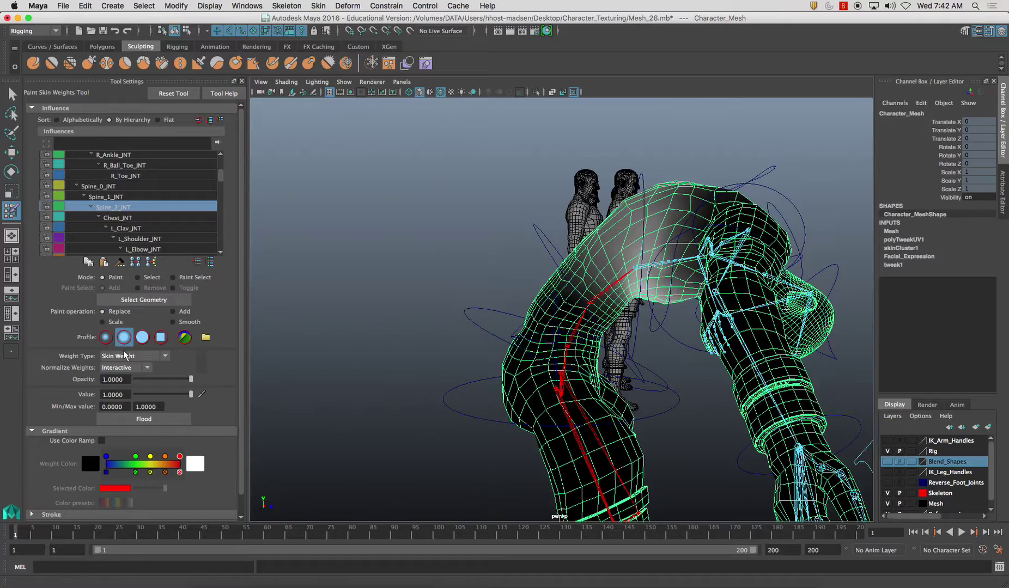
Lower the brush opacity to 0.2330 and paint additional Spine_1_JNT weight across the middle of the back.
click(146, 379)
alt+drag(534, 283, 547, 267)
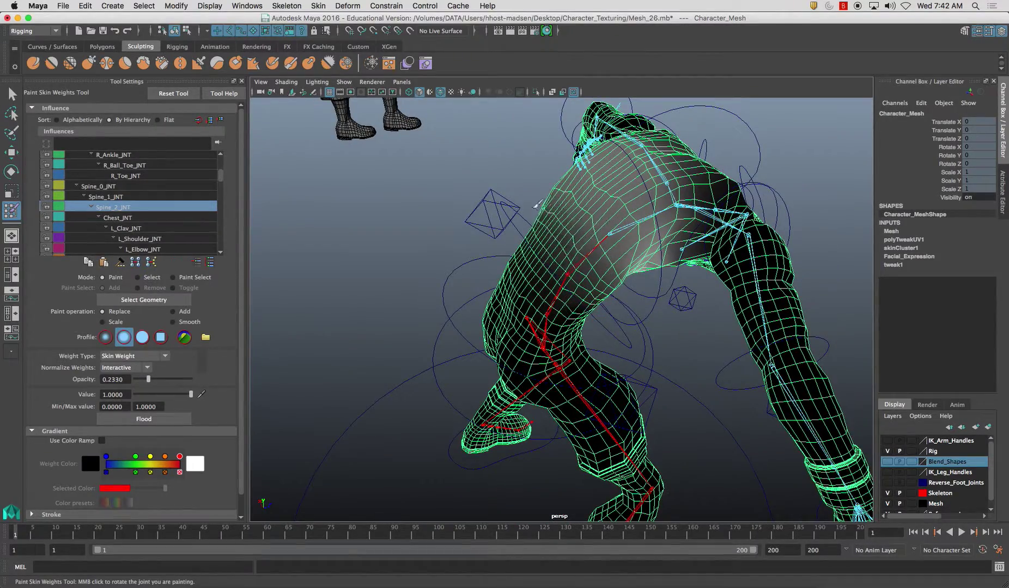
alt+drag(542, 220, 452, 265)
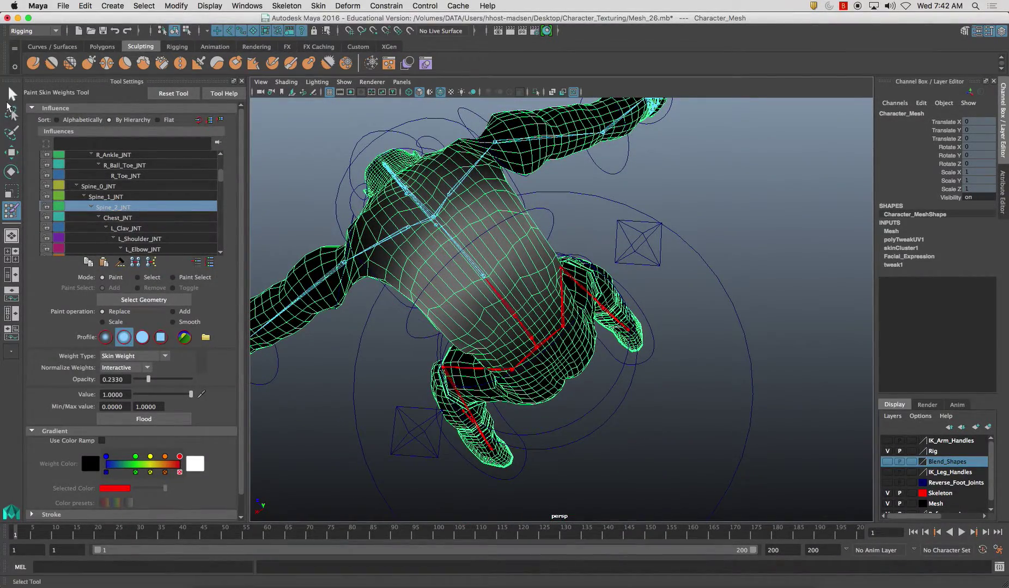
click(106, 198)
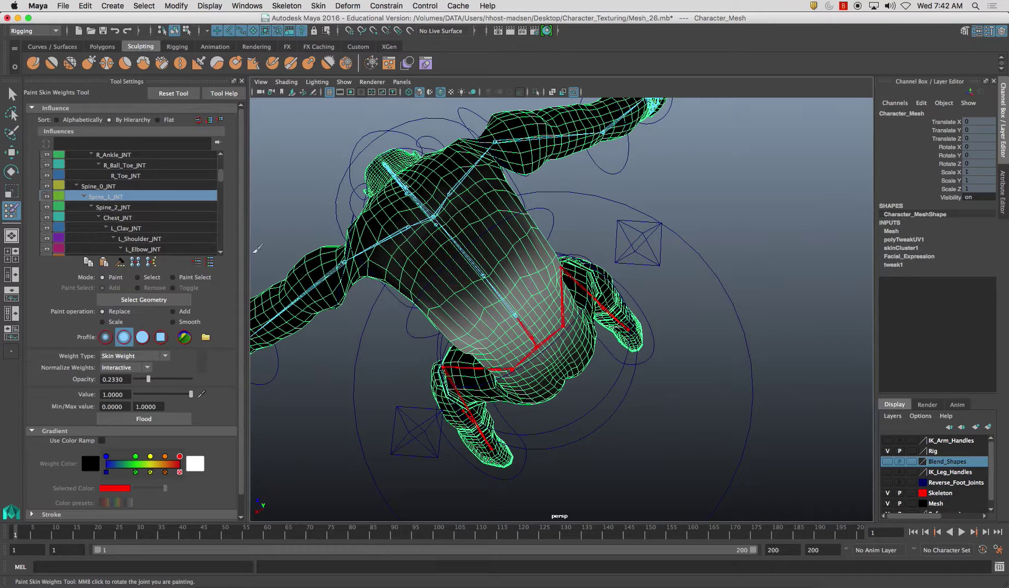
drag(412, 282, 494, 263)
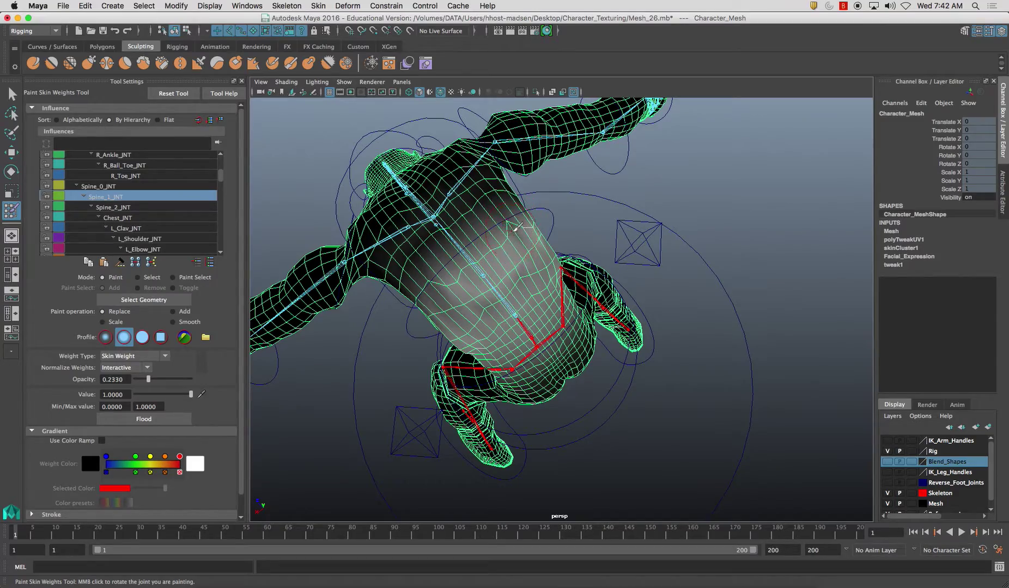
alt+drag(446, 282, 454, 258)
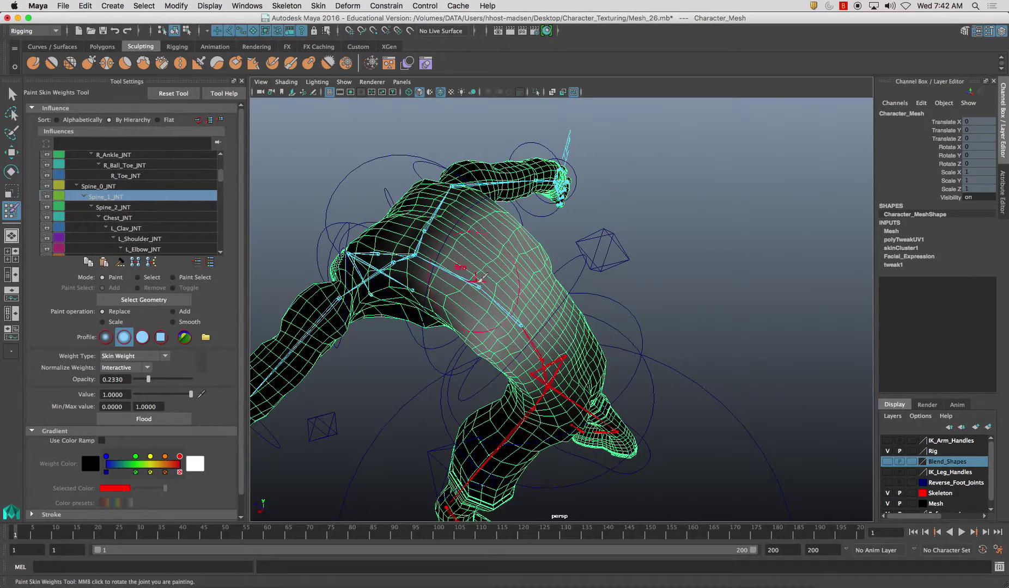
alt+drag(502, 238, 531, 248)
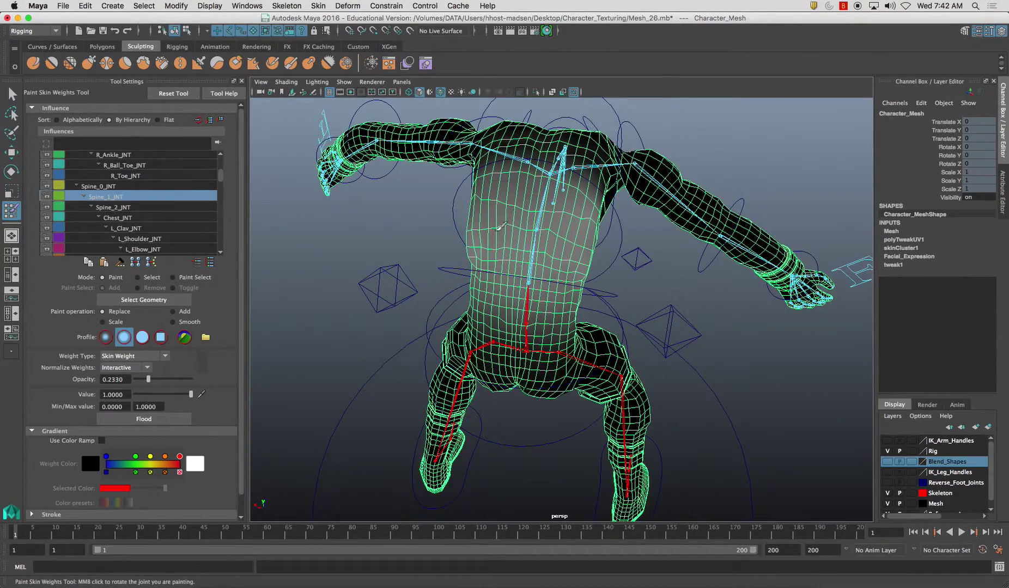
Select the uneven vertices on the side of the upper back and correct their weights with the Weight Hammer.
alt+drag(554, 229, 454, 267)
key(q)
right_drag(451, 274, 400, 270)
click(446, 259)
alt+drag(442, 263, 555, 265)
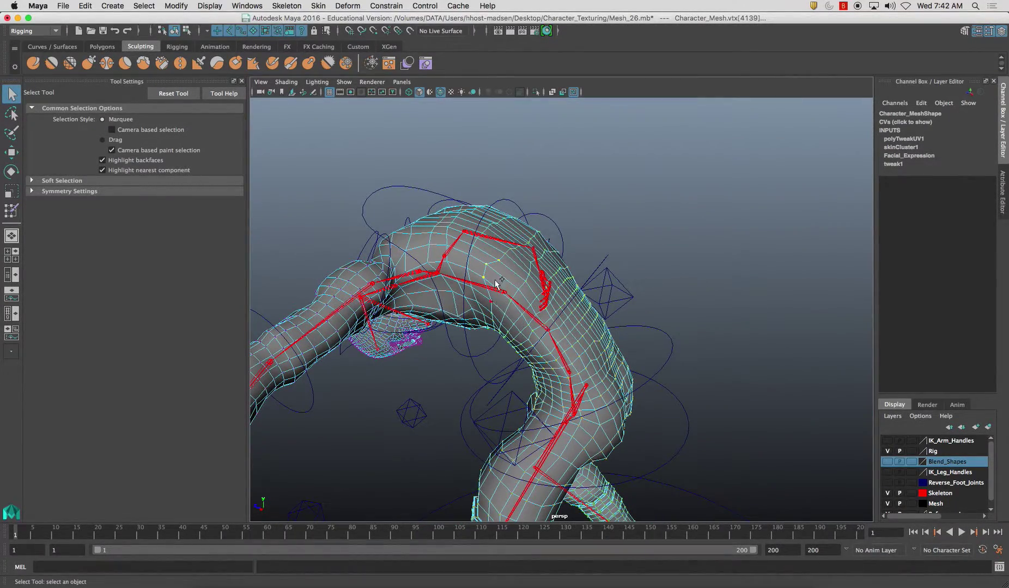
click(11, 211)
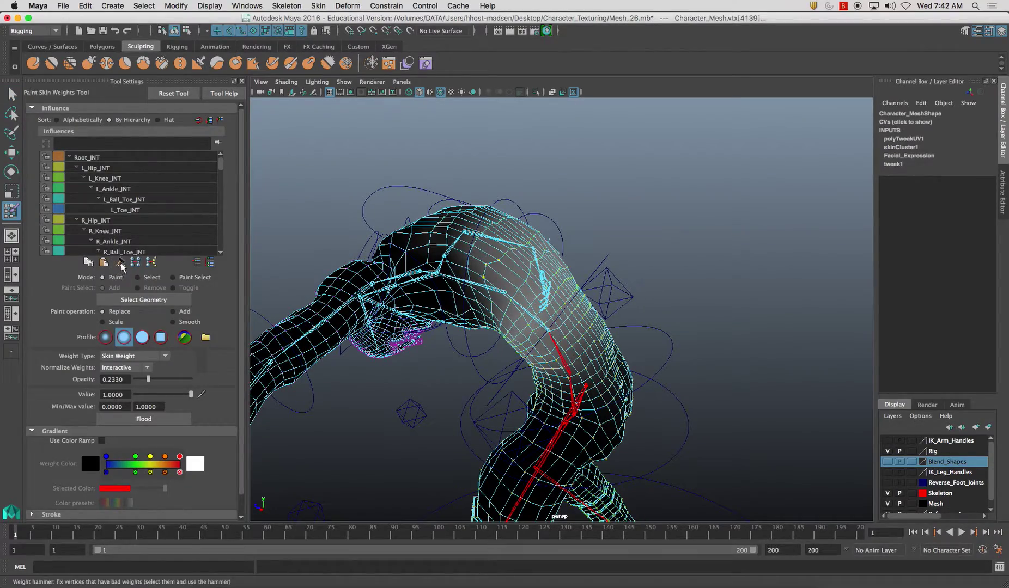
mouse_move(504, 299)
alt+mouse_down()
mouse_move(482, 316)
mouse_move(519, 291)
mouse_move(448, 344)
alt+mouse_up()
click(12, 95)
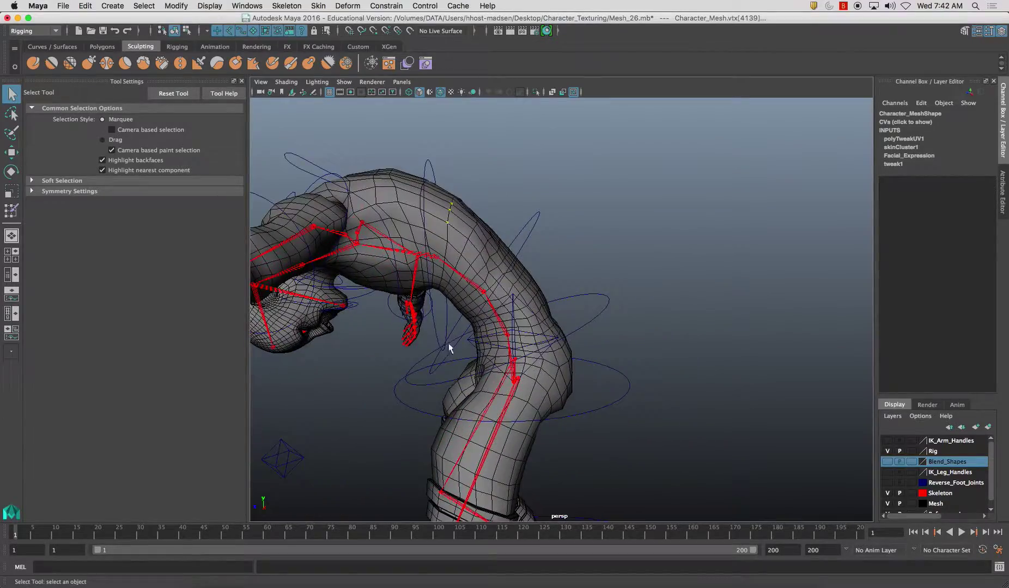
alt+right_drag(448, 344, 418, 296)
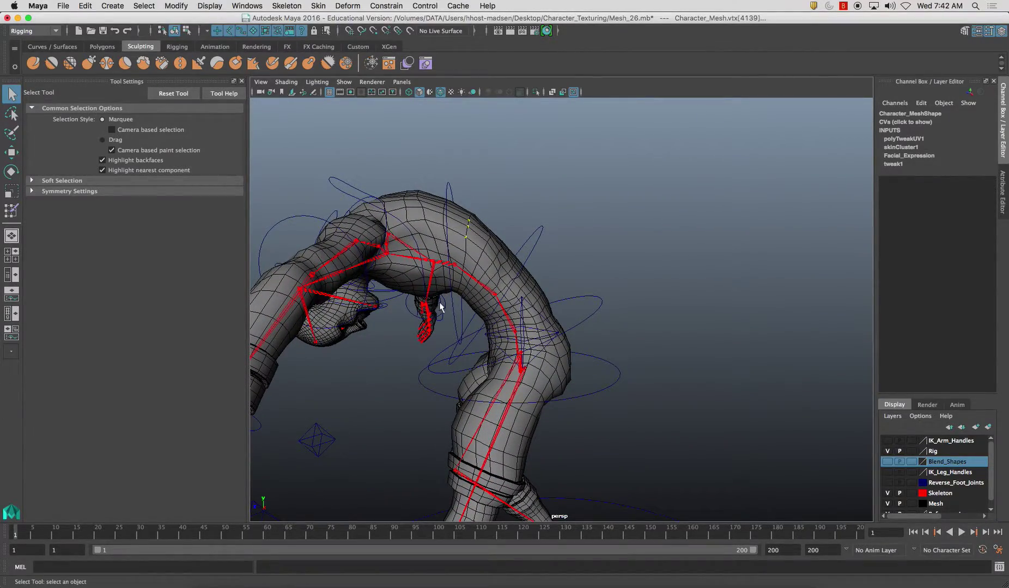
Check the back's shape from the side and set Spine_2_CTRL's Rotate X to 0.
alt+drag(414, 296, 559, 312)
alt+right_drag(560, 311, 451, 329)
alt+drag(451, 329, 547, 308)
click(556, 303)
key(e)
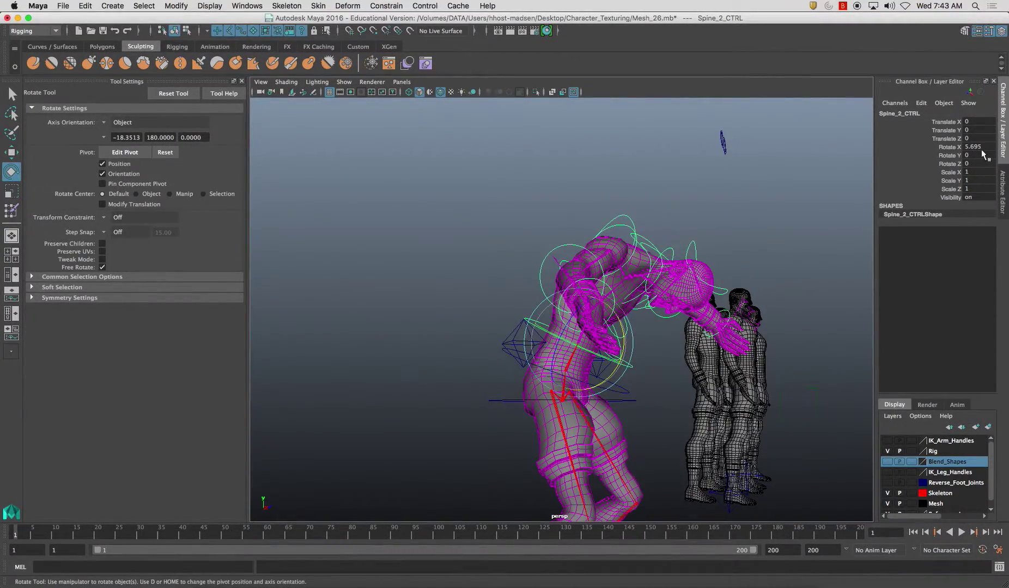
text(0)
key(Return)
Set Spine_3_CTRL's Rotate X to 0.
alt+drag(676, 270, 593, 312)
click(593, 312)
click(555, 306)
click(970, 145)
text(0)
key(Return)
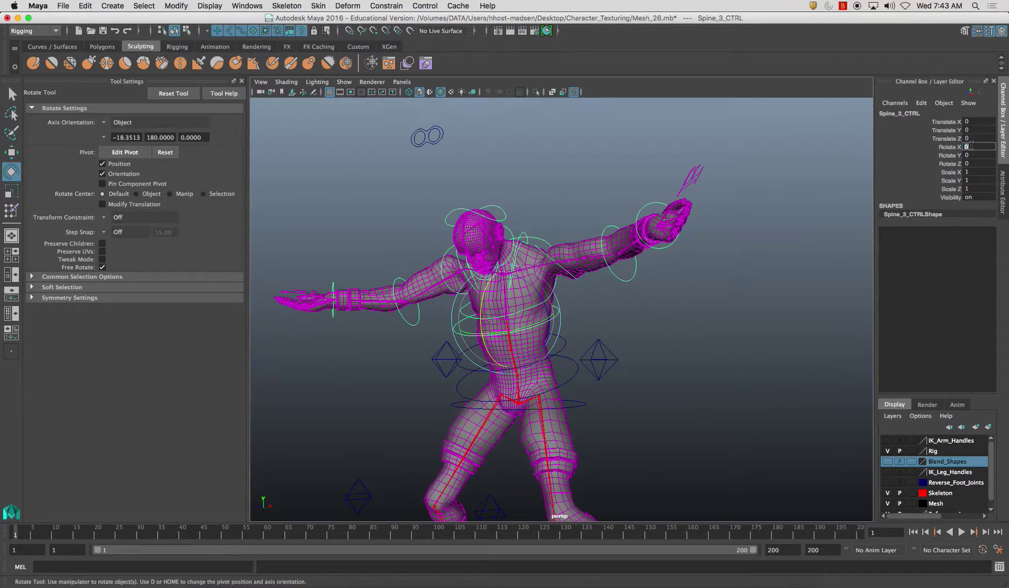
Set the Rotate X, Y and Z values of L_Shoulder_CTRL to 0 to lower the arm.
click(693, 323)
alt+drag(694, 324, 596, 270)
click(578, 287)
click(582, 276)
click(585, 275)
click(978, 114)
click(979, 122)
text(0)
key(Tab)
text(0)
key(Tab)
text(0)
key(Return)
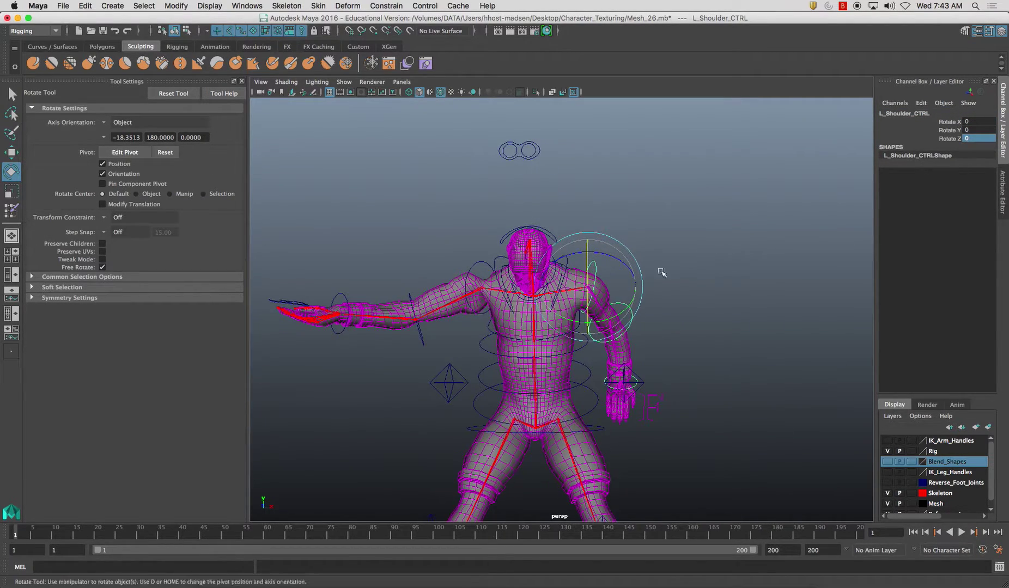
Check the spine controls for leftover rotation and set Chest_CTRL's Rotate X to 0.
click(736, 266)
click(583, 366)
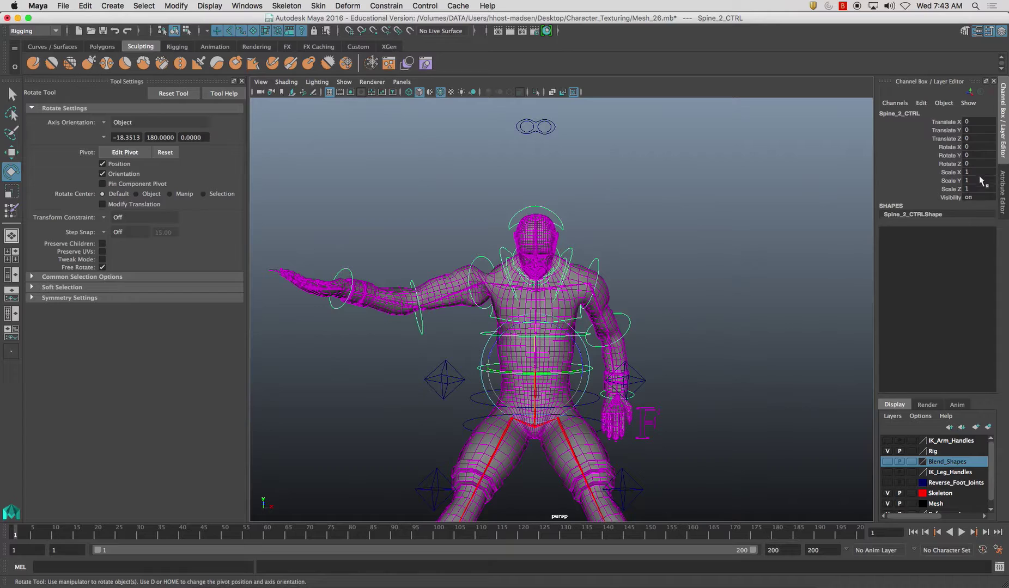
alt+drag(751, 236, 599, 305)
click(587, 310)
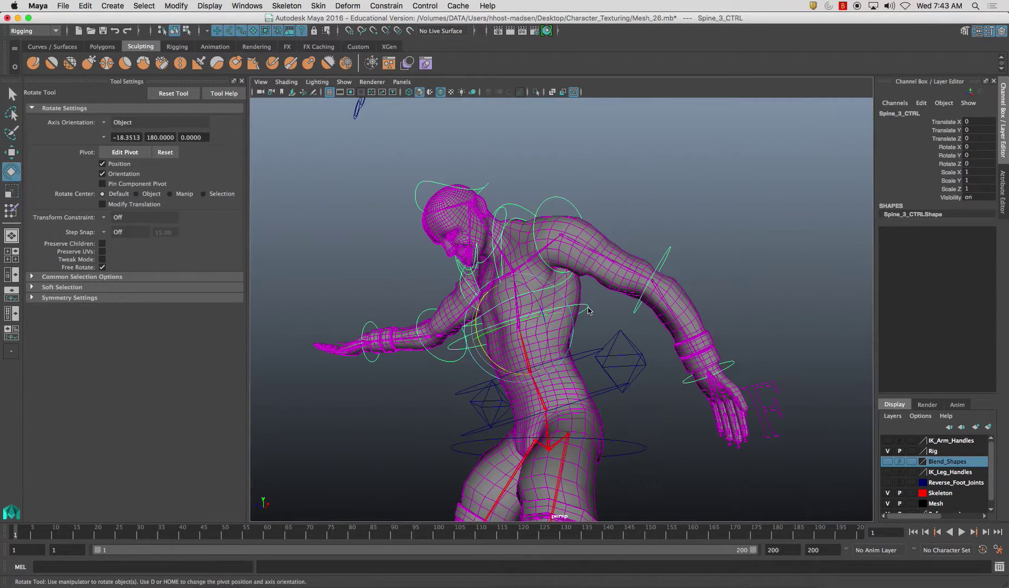
click(564, 281)
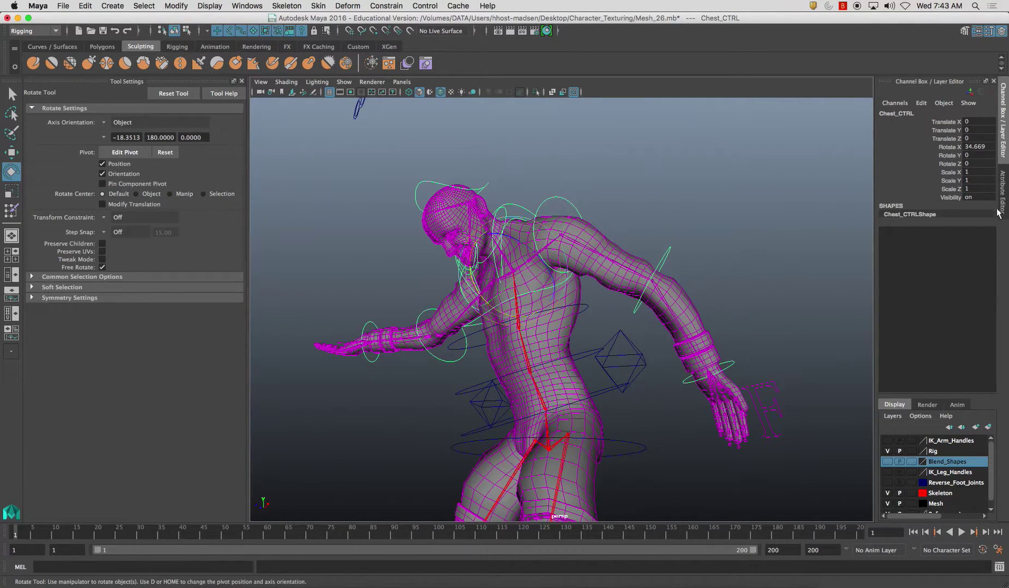
key(Return)
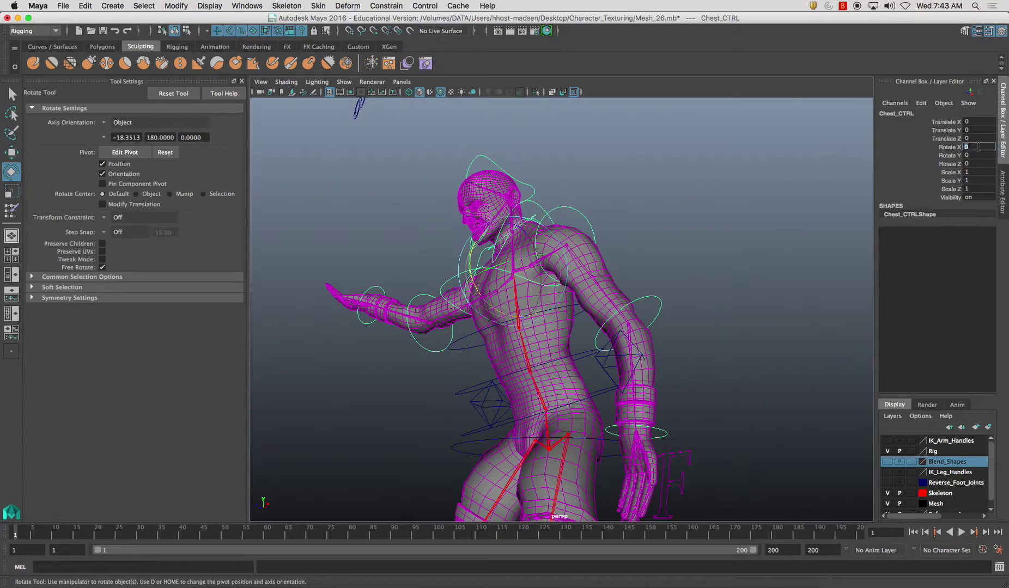
Set the Rotate X, Y and Z values of R_Shoulder_CTRL to 0 to lower the other arm.
alt+drag(577, 205, 754, 226)
click(638, 211)
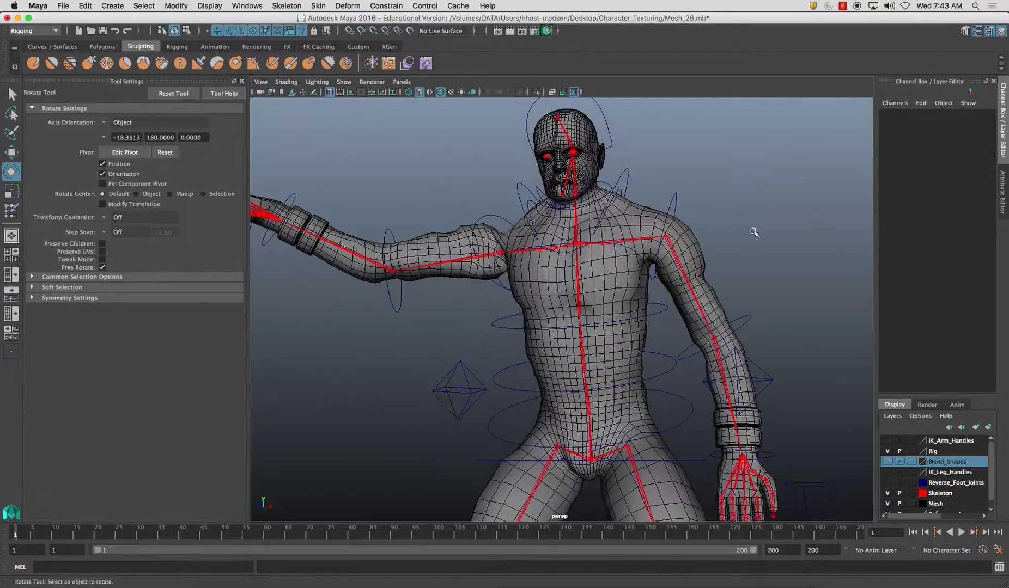
alt+right_drag(754, 226, 691, 234)
click(506, 234)
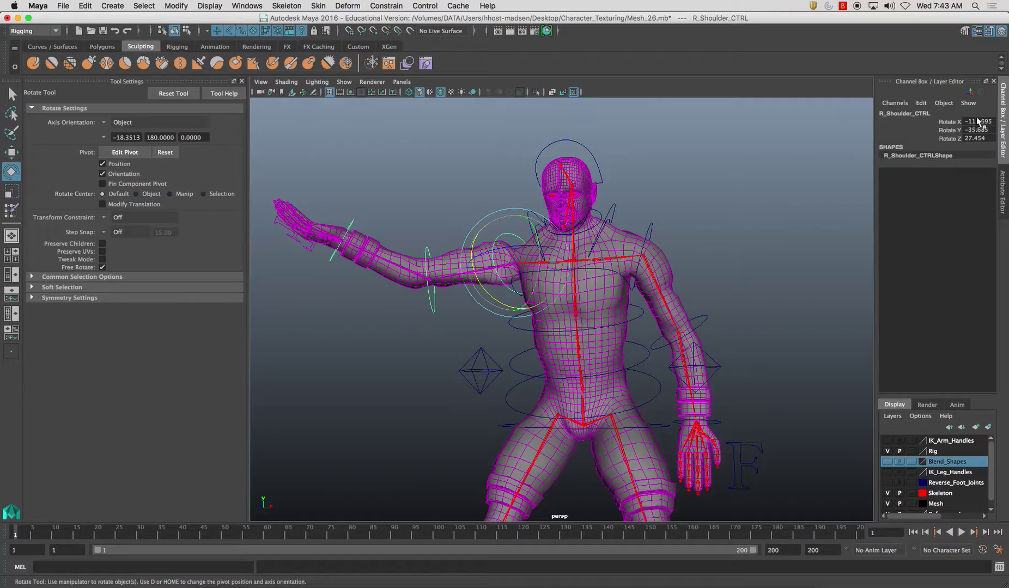
text(0)
key(Tab)
text(0)
key(Tab)
text(0)
key(Return)
Set Spine_1_CTRL's Rotate X to 0 to straighten the lower torso.
alt+drag(778, 189, 674, 347)
click(652, 341)
click(644, 345)
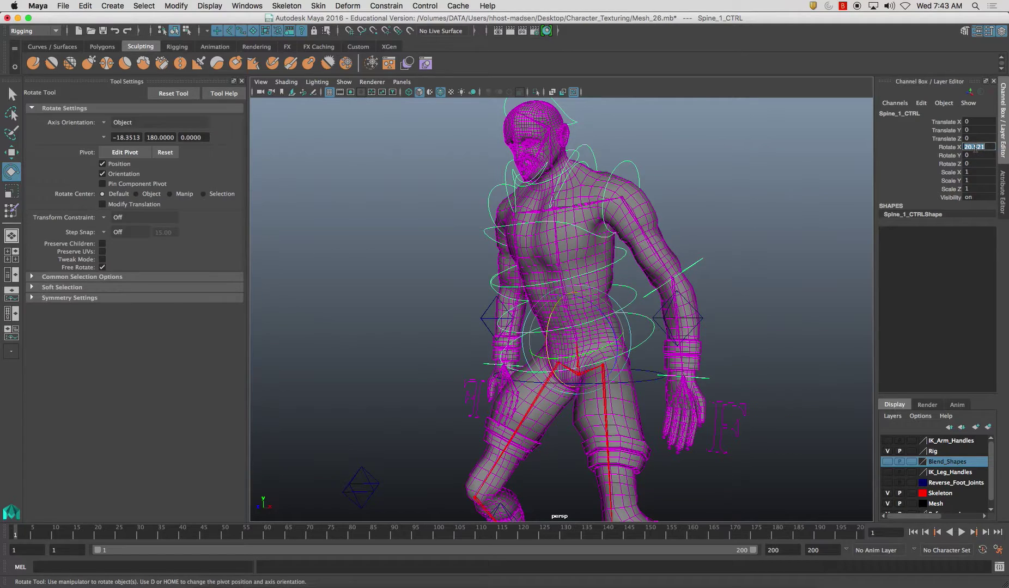
text(0)
key(Return)
Set Root_CTRL's Translate Y to 0 to raise the hips back to their default height.
alt+drag(722, 347, 648, 303)
click(656, 287)
drag(977, 121, 978, 130)
click(974, 147)
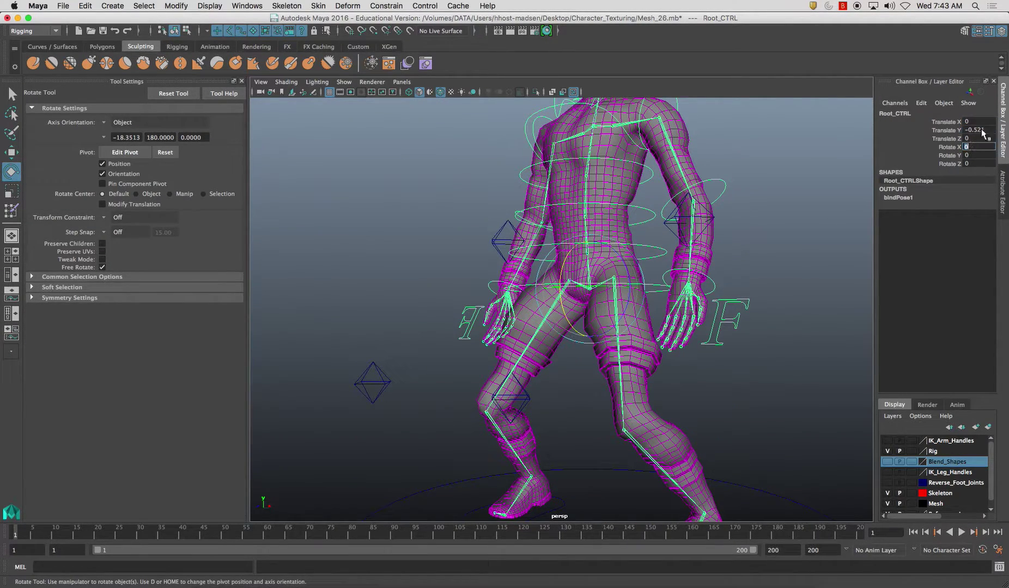
key(Return)
click(771, 286)
Mirror the skin weights of Character_Mesh with the character standing in its default pose.
alt+right_drag(771, 286, 629, 343)
alt+drag(629, 343, 555, 313)
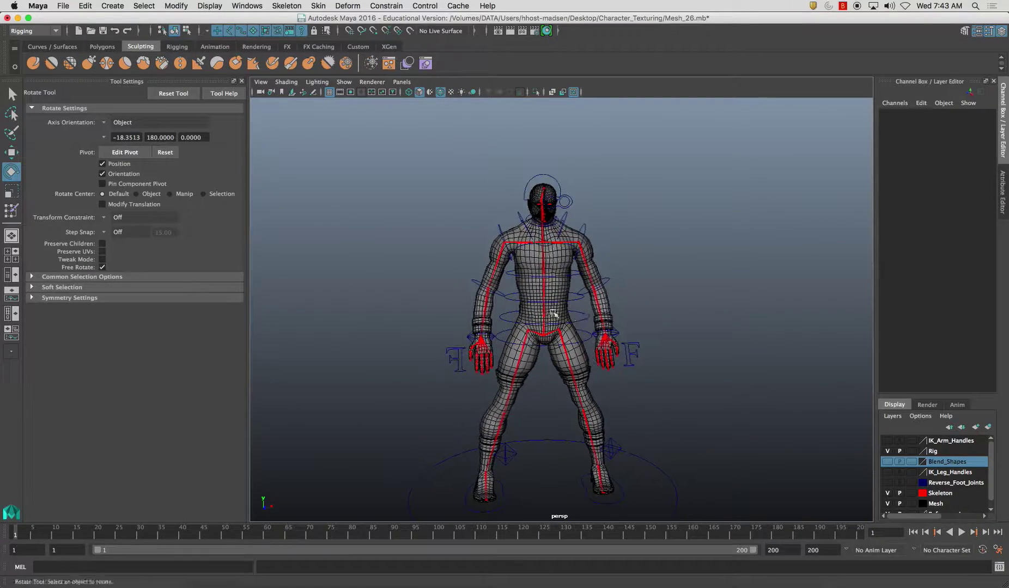
alt+right_drag(556, 313, 596, 340)
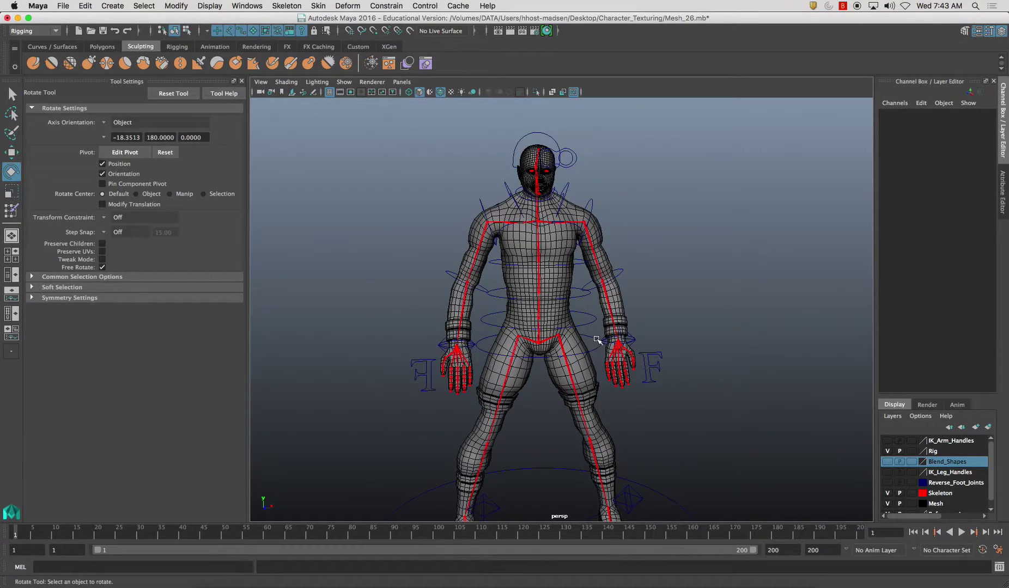
click(543, 265)
click(318, 6)
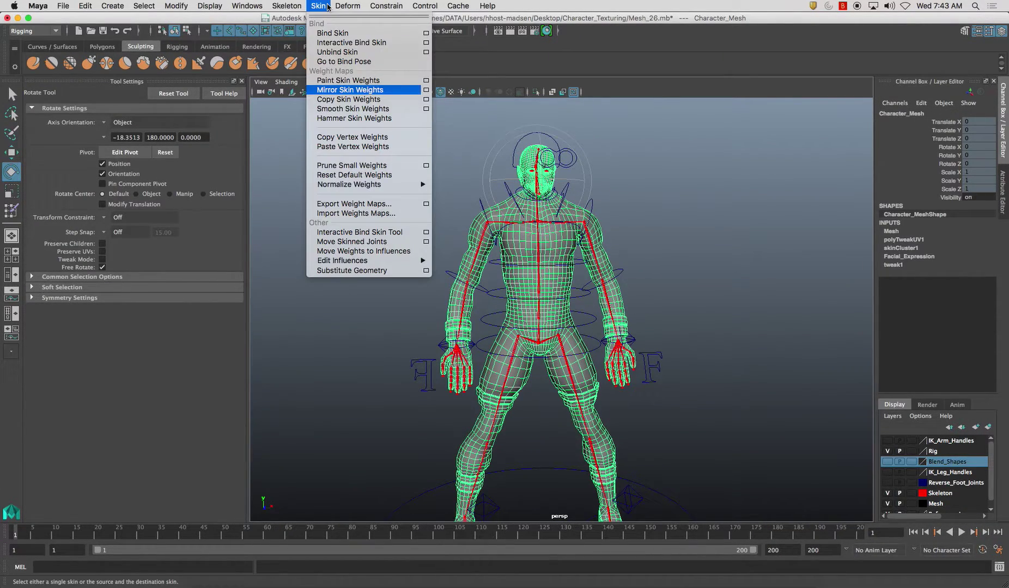
click(343, 90)
click(700, 263)
Rotate Head_CTRL freely to about X -7.4, Y 34.6 and Z 23.1 to test the head deformation.
alt+drag(658, 283, 593, 277)
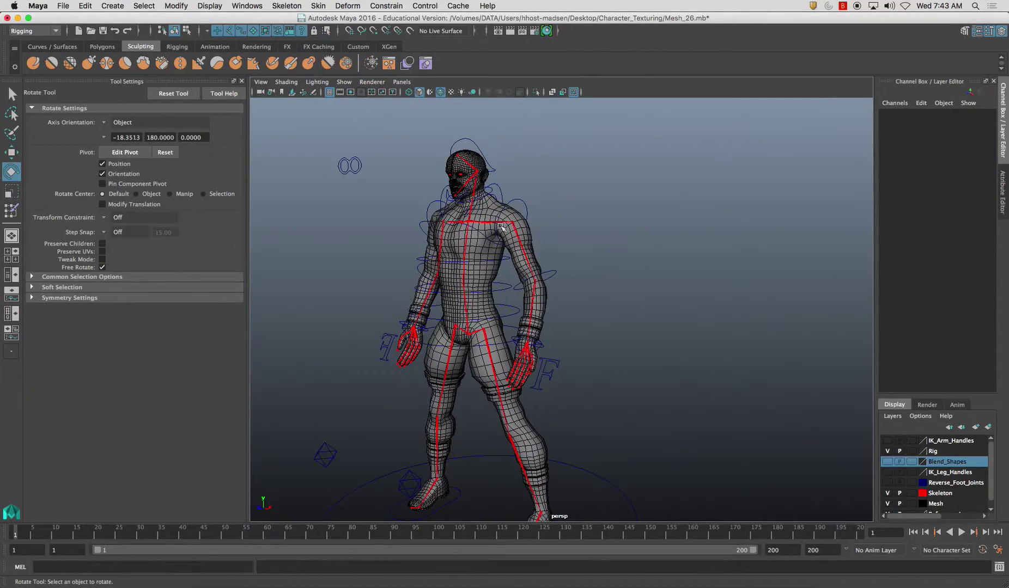
click(491, 168)
key(f)
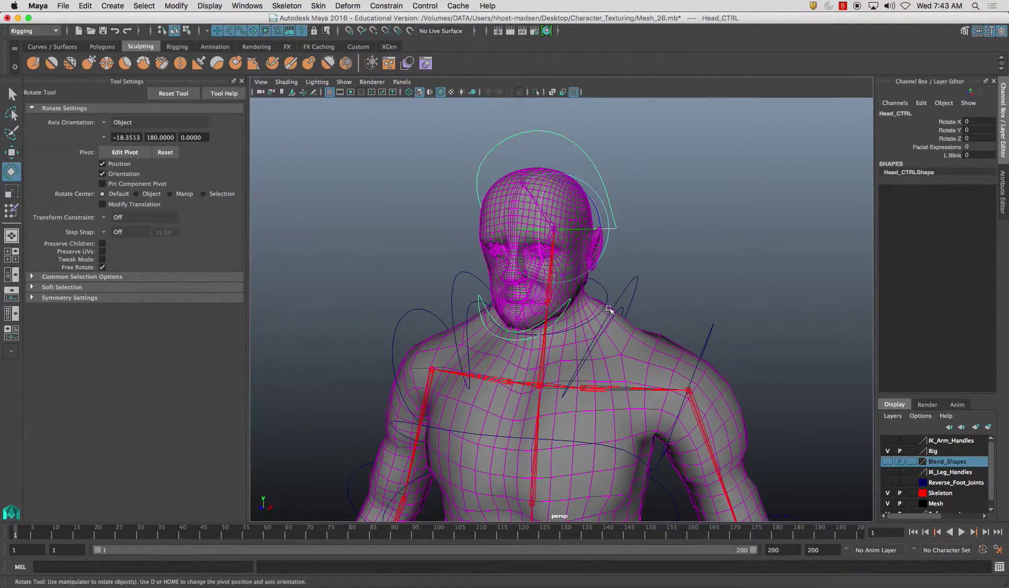
drag(554, 260, 632, 226)
click(683, 222)
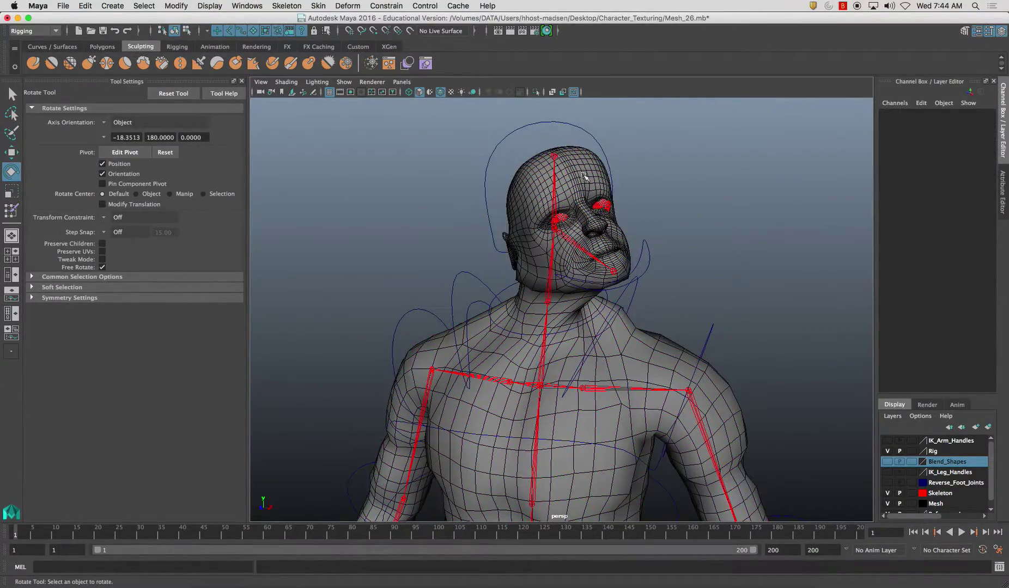
Start painting skin weights on Character_Mesh and choose Skull_JNT as the influence.
click(591, 234)
click(7, 215)
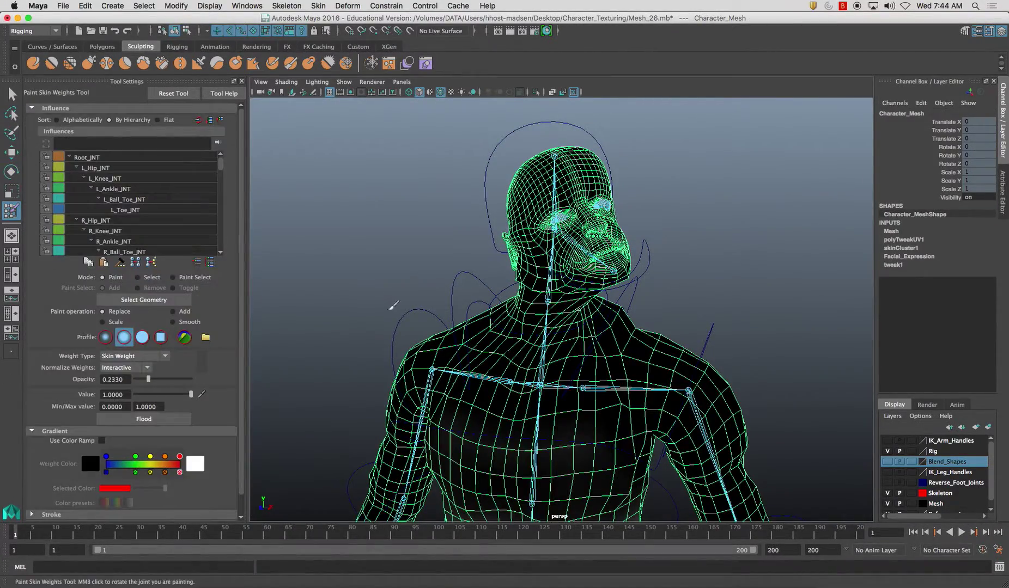
drag(220, 164, 228, 212)
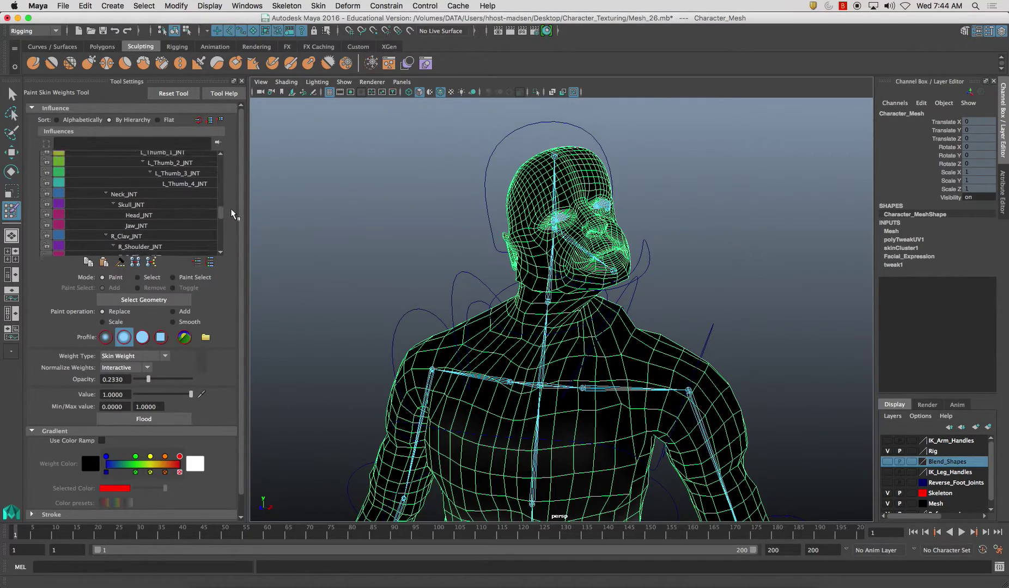
click(131, 204)
mouse_move(550, 246)
alt+mouse_down()
mouse_move(618, 254)
mouse_move(599, 248)
mouse_move(627, 242)
alt+mouse_up()
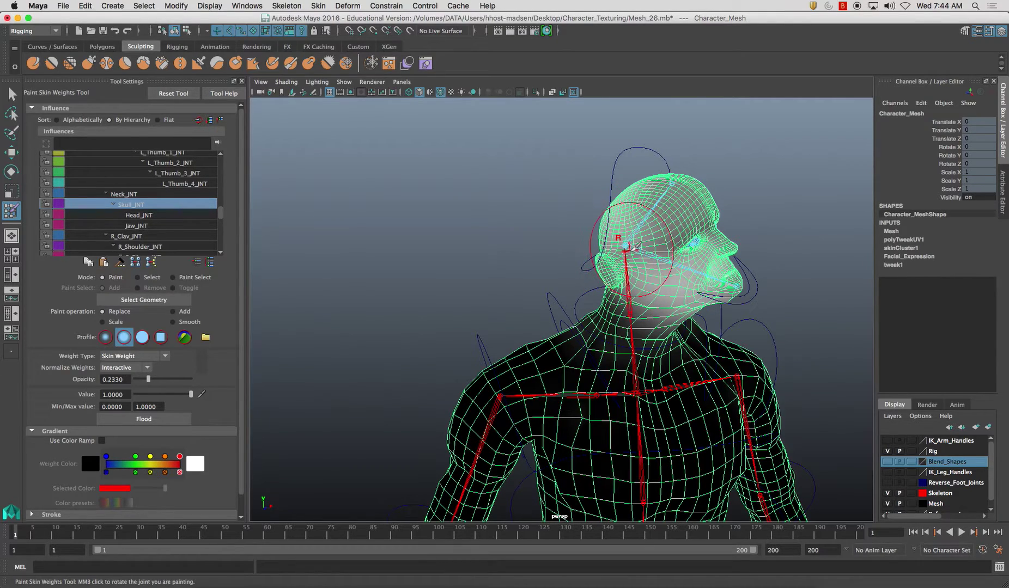
Raise the brush opacity to 1 and paint full Skull_JNT weight over the whole head, face and underside of the jaw.
drag(148, 380, 196, 382)
mouse_move(566, 262)
alt+mouse_down()
mouse_move(490, 275)
mouse_move(541, 258)
mouse_move(529, 300)
mouse_move(563, 314)
mouse_move(489, 318)
mouse_move(530, 295)
mouse_move(626, 272)
alt+mouse_up()
mouse_move(626, 272)
mouse_down()
mouse_move(634, 283)
mouse_move(621, 290)
mouse_move(626, 266)
mouse_move(681, 286)
mouse_move(719, 261)
mouse_move(670, 309)
mouse_move(643, 310)
mouse_move(566, 348)
mouse_move(544, 381)
mouse_move(513, 354)
mouse_up()
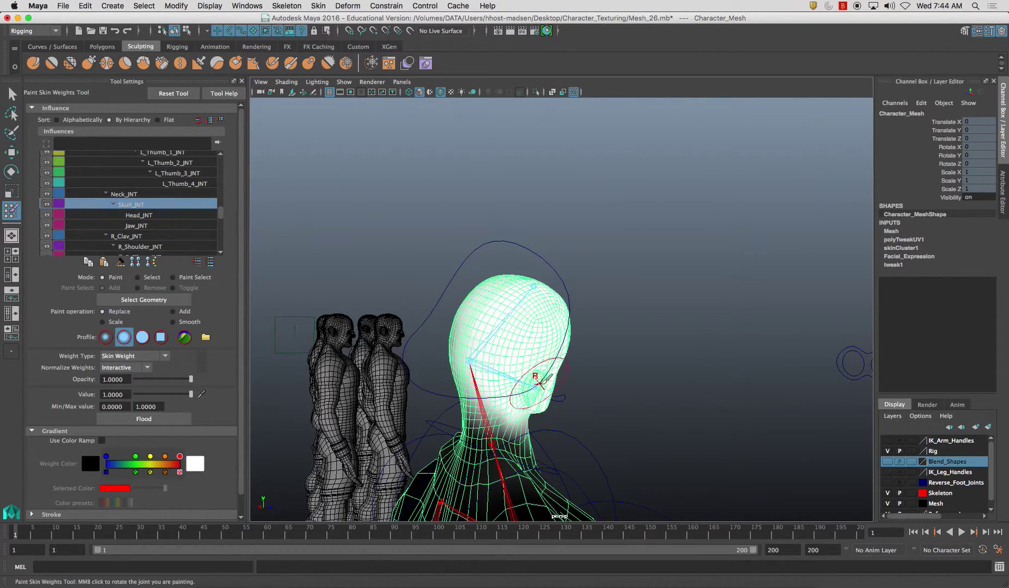
alt+drag(473, 360, 541, 384)
mouse_move(568, 303)
alt+mouse_down()
mouse_move(550, 313)
mouse_move(570, 321)
alt+mouse_up()
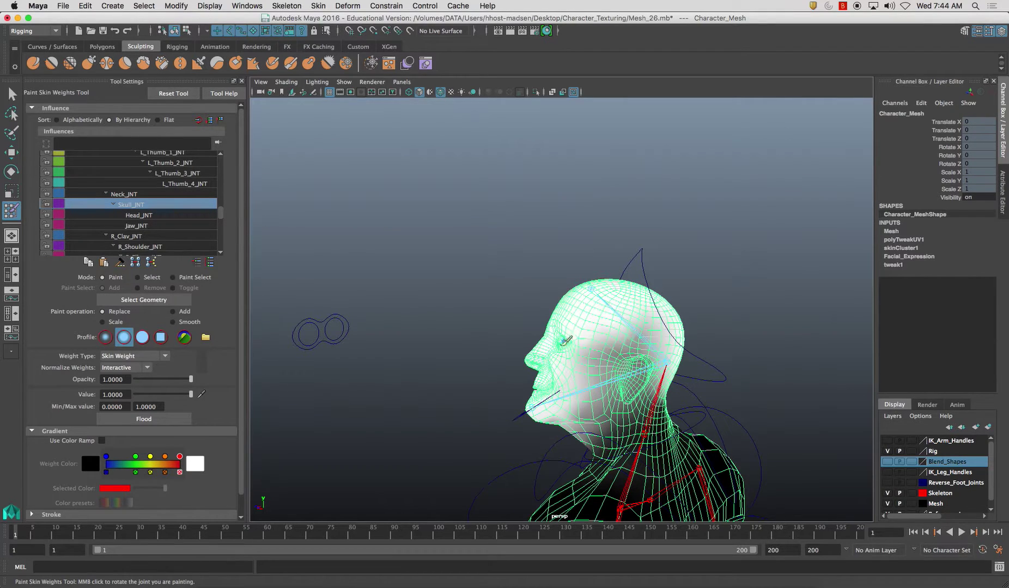
mouse_move(564, 395)
mouse_down()
mouse_move(611, 382)
mouse_move(595, 416)
mouse_move(643, 356)
mouse_move(607, 373)
mouse_move(520, 382)
mouse_move(577, 405)
mouse_move(545, 406)
mouse_move(652, 382)
mouse_move(648, 405)
mouse_move(609, 406)
mouse_move(551, 430)
mouse_move(512, 419)
mouse_move(474, 431)
mouse_move(561, 427)
mouse_up()
mouse_move(495, 424)
alt+mouse_down()
mouse_move(394, 412)
mouse_move(490, 405)
mouse_move(498, 413)
alt+mouse_up()
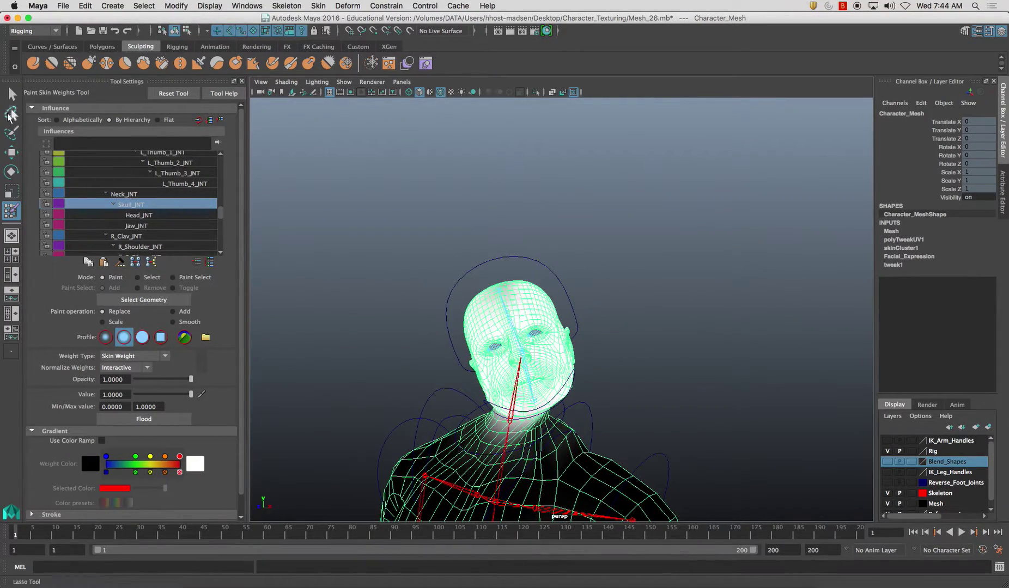
Set the Rotate X, Y and Z values of Head_CTRL to 0 to straighten the head.
click(11, 97)
click(555, 269)
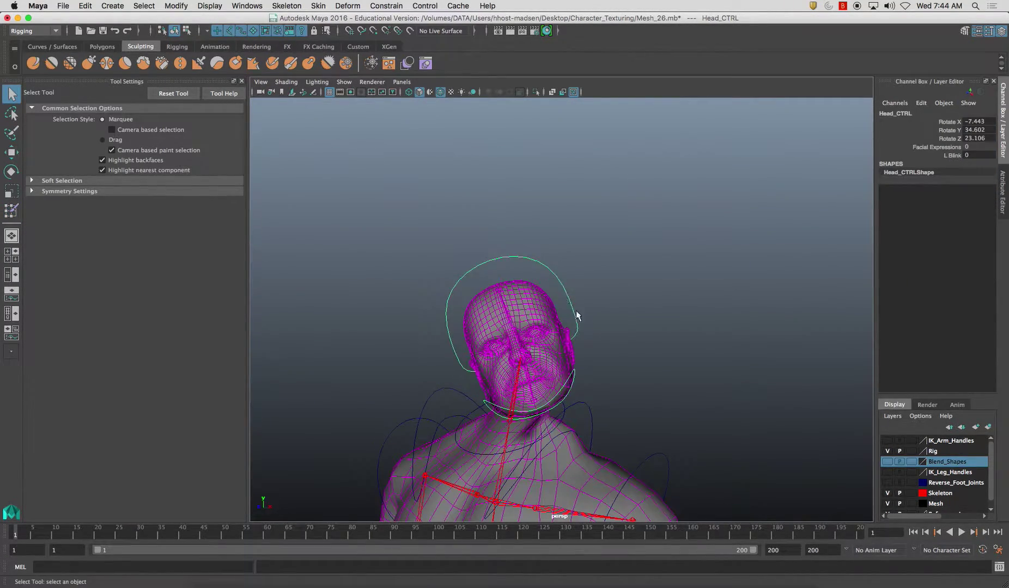
alt+drag(574, 311, 637, 325)
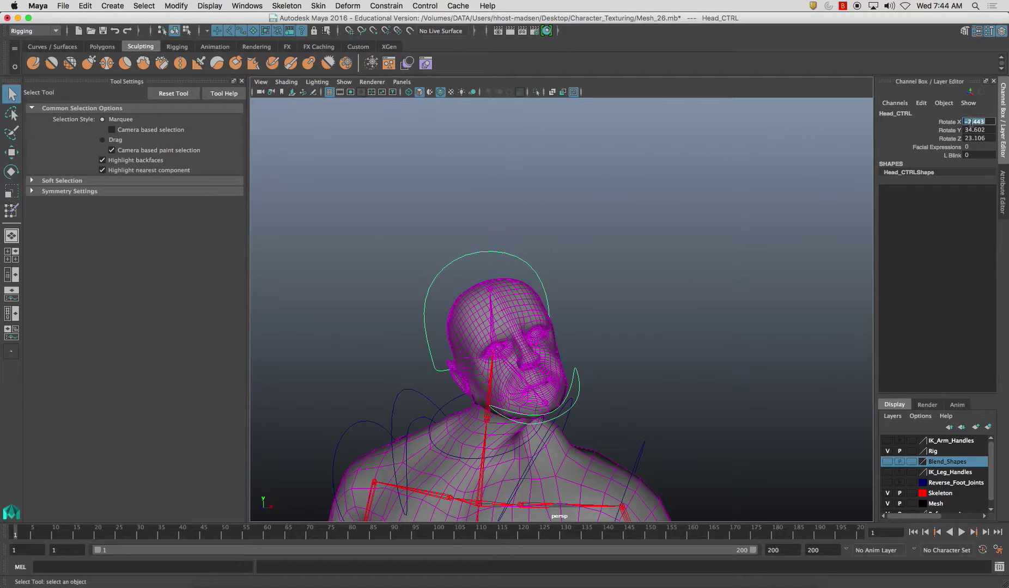
drag(972, 122, 977, 138)
text(0)
key(Return)
click(679, 306)
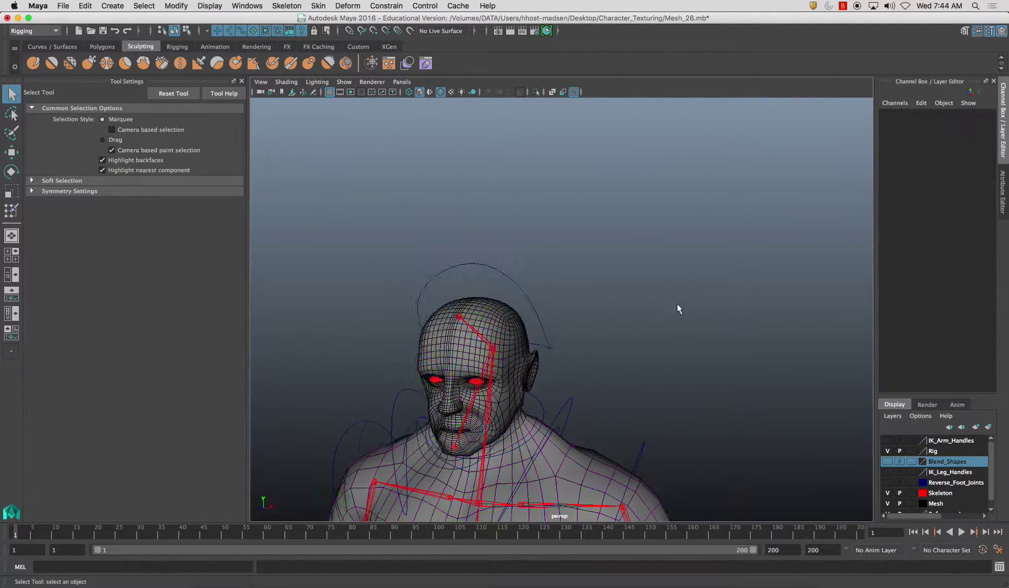
Move Jaw_CTRL down to a Translate Y of -0.1 to test the jaw opening.
alt+middle_drag(679, 306, 708, 247)
alt+right_drag(708, 247, 698, 353)
alt+drag(698, 353, 695, 329)
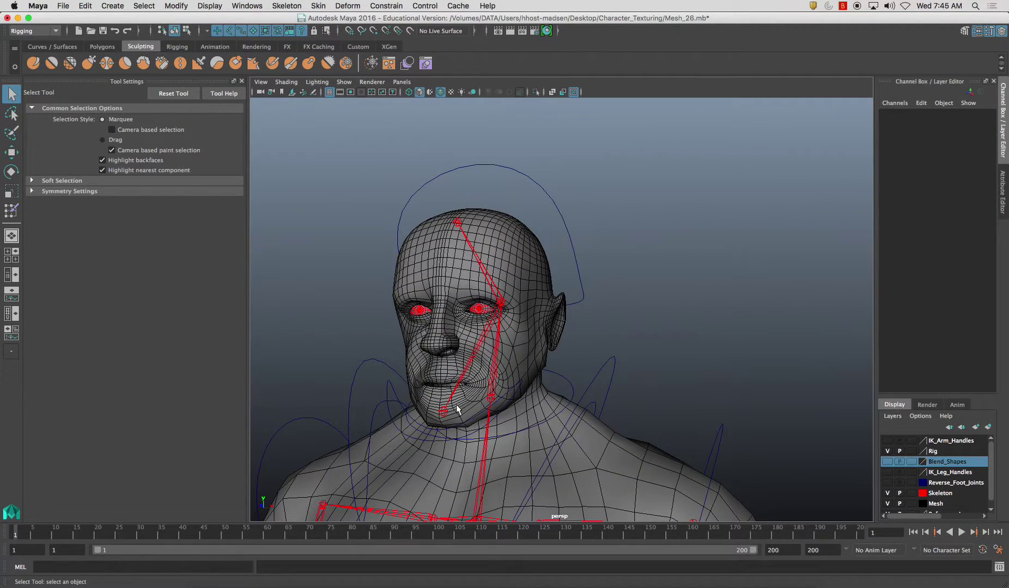
click(402, 409)
key(w)
drag(444, 359, 453, 477)
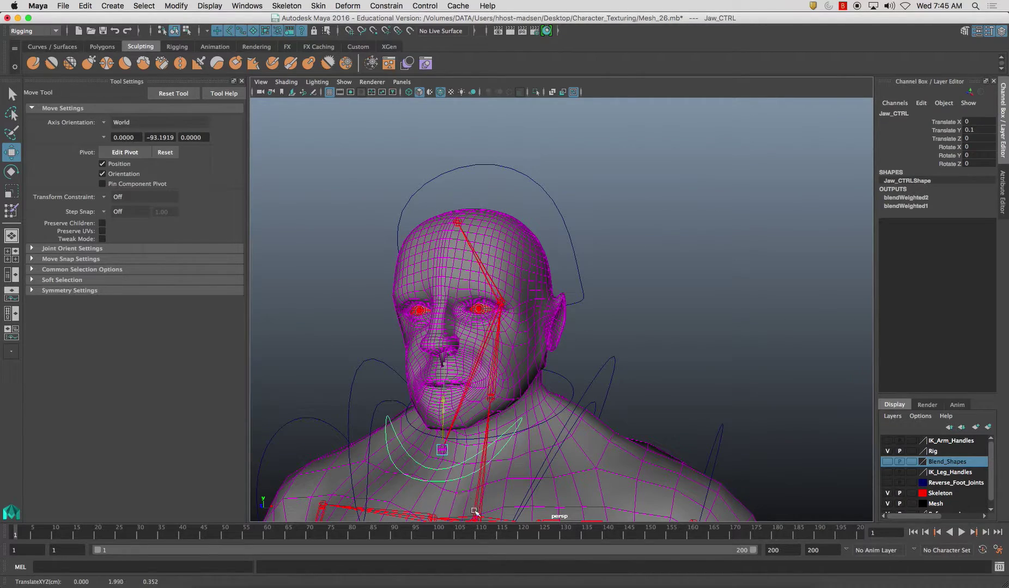
click(532, 365)
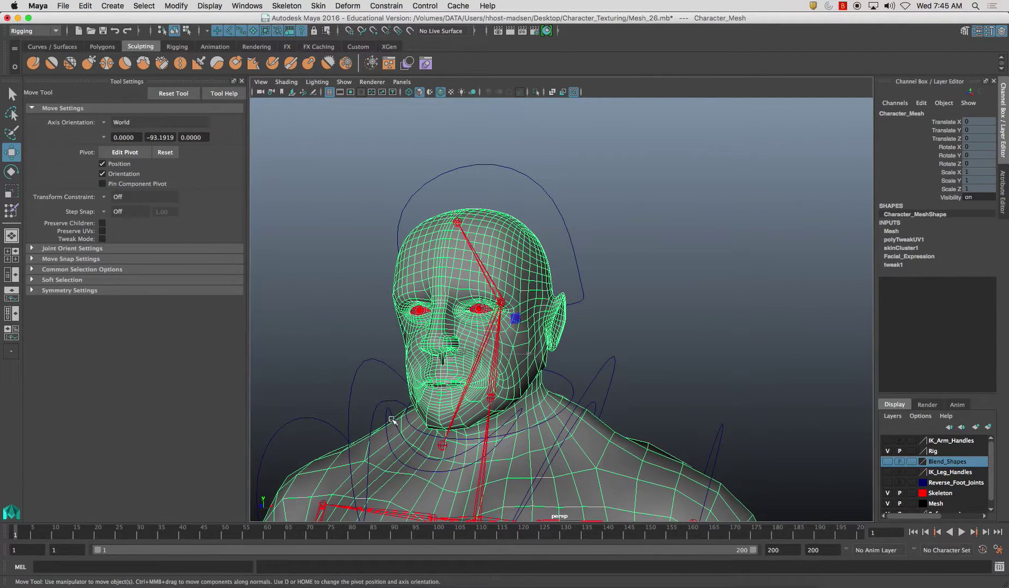
click(392, 420)
drag(445, 388, 445, 464)
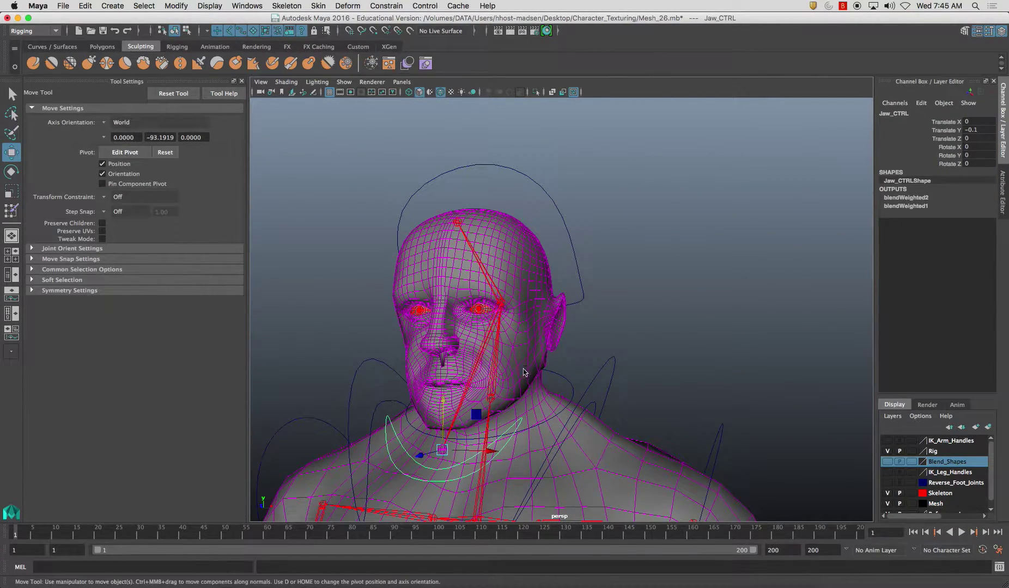
Start painting skin weights on Character_Mesh again and choose Jaw_JNT as the influence.
click(525, 370)
click(11, 211)
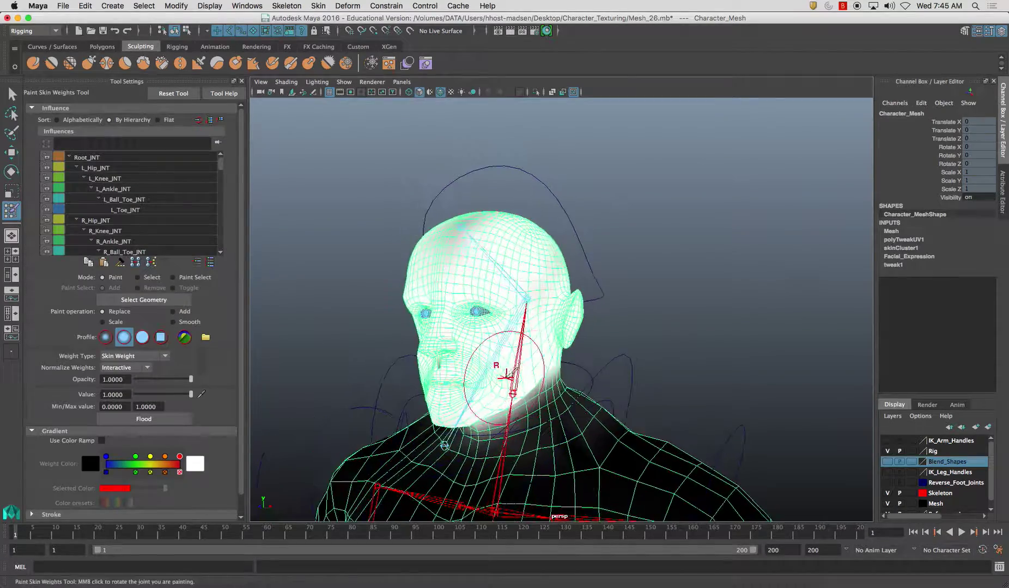
drag(222, 161, 222, 211)
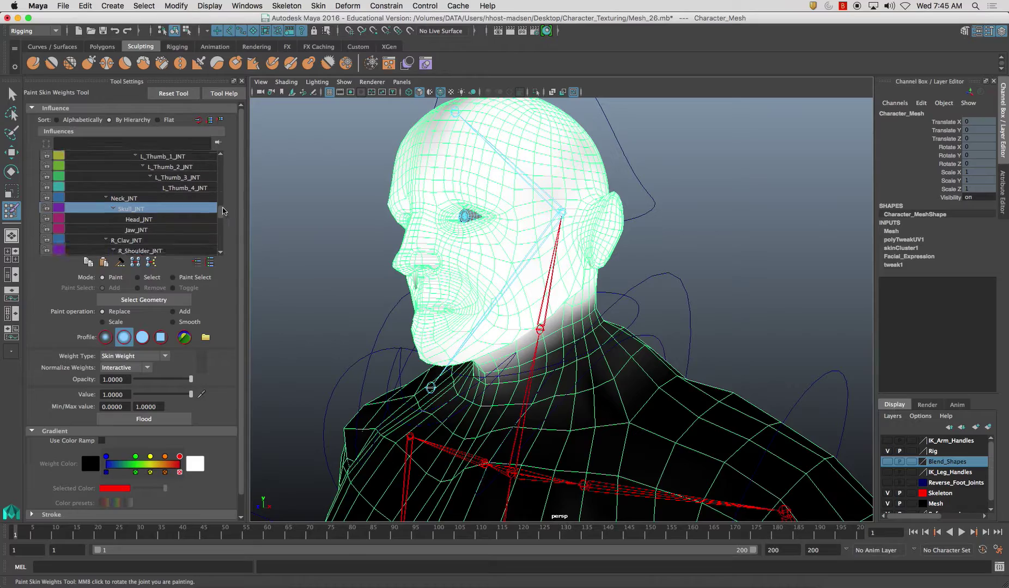
click(169, 229)
alt+drag(524, 322, 514, 366)
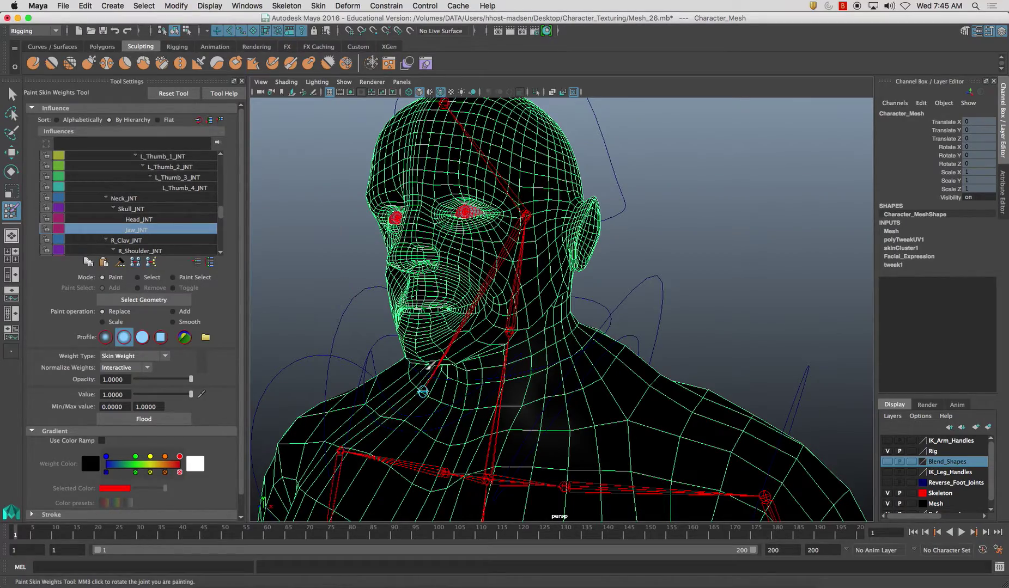
Examine the lips, chin and jawline from several angles for Jaw_JNT influence, with and without the weight shading.
alt+drag(421, 357, 442, 362)
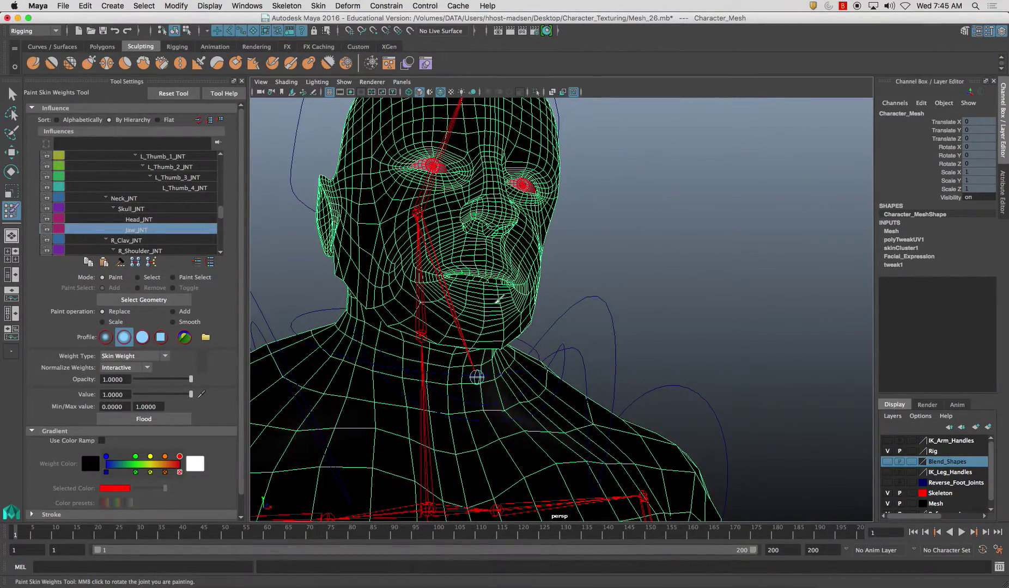
alt+drag(502, 459, 463, 452)
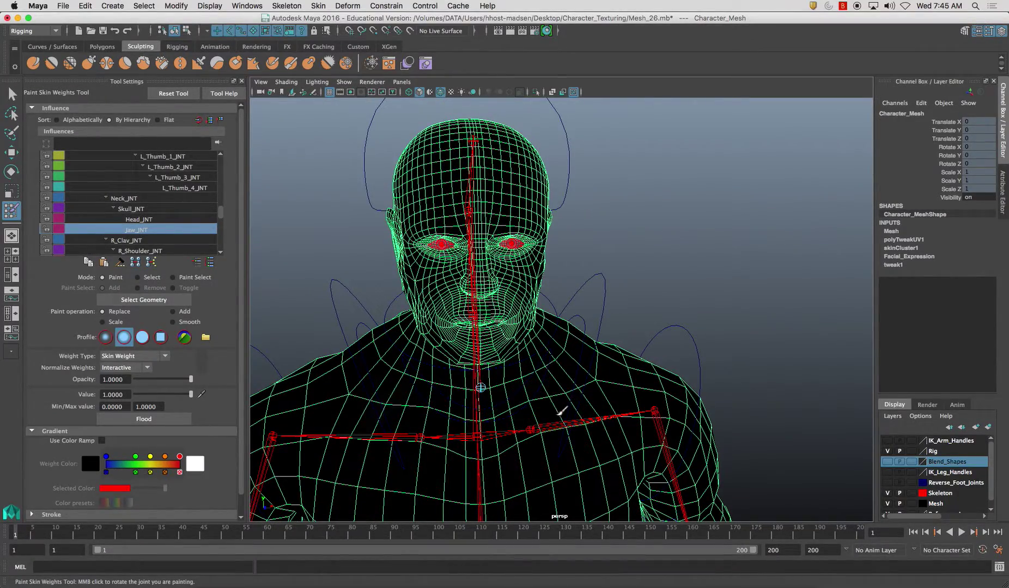
alt+drag(523, 390, 536, 320)
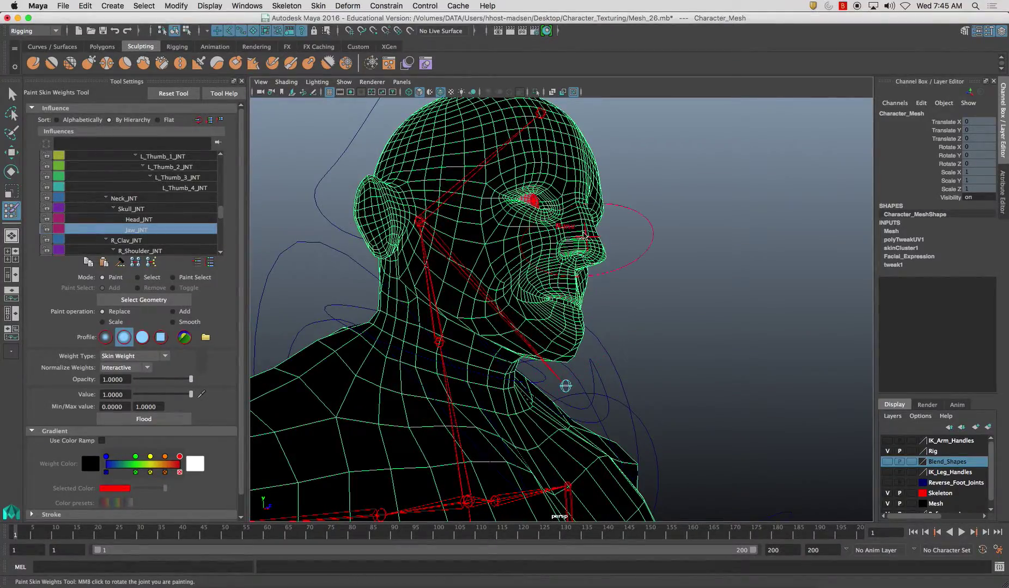
alt+drag(587, 240, 525, 246)
alt+right_drag(507, 261, 525, 271)
alt+drag(545, 275, 520, 291)
alt+right_drag(520, 290, 536, 294)
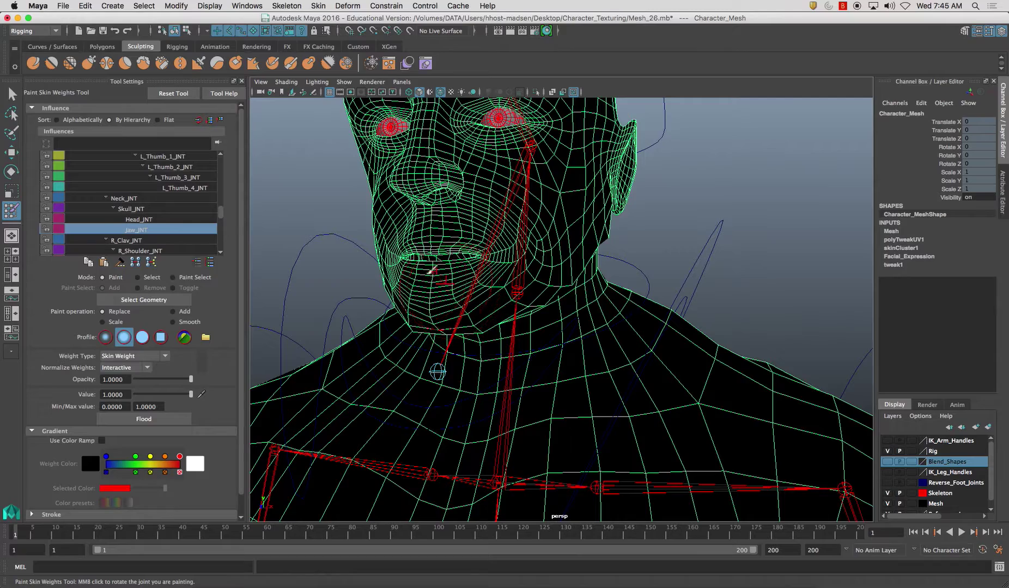
click(12, 94)
alt+drag(460, 323, 399, 326)
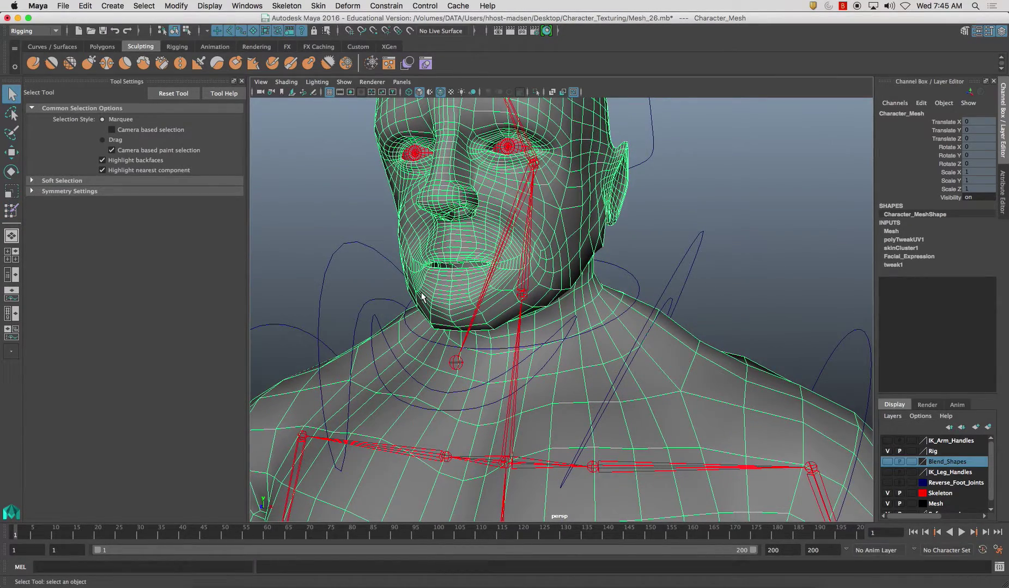
Paint full-strength Jaw_JNT weight over the chin and the area below the lower lip, using Replace at value 1.
click(11, 210)
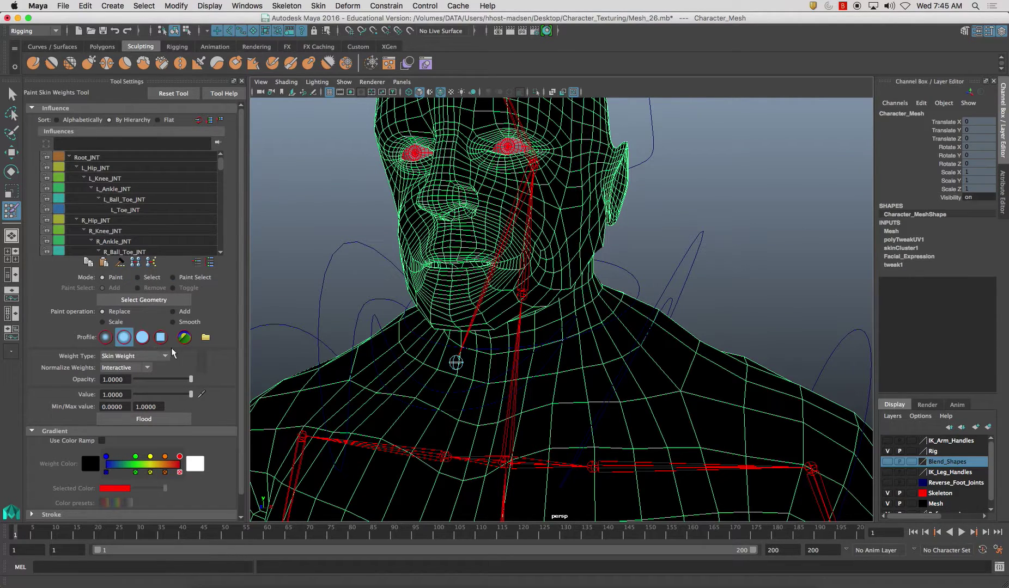
mouse_move(436, 321)
mouse_down()
mouse_move(455, 346)
mouse_move(502, 298)
mouse_up()
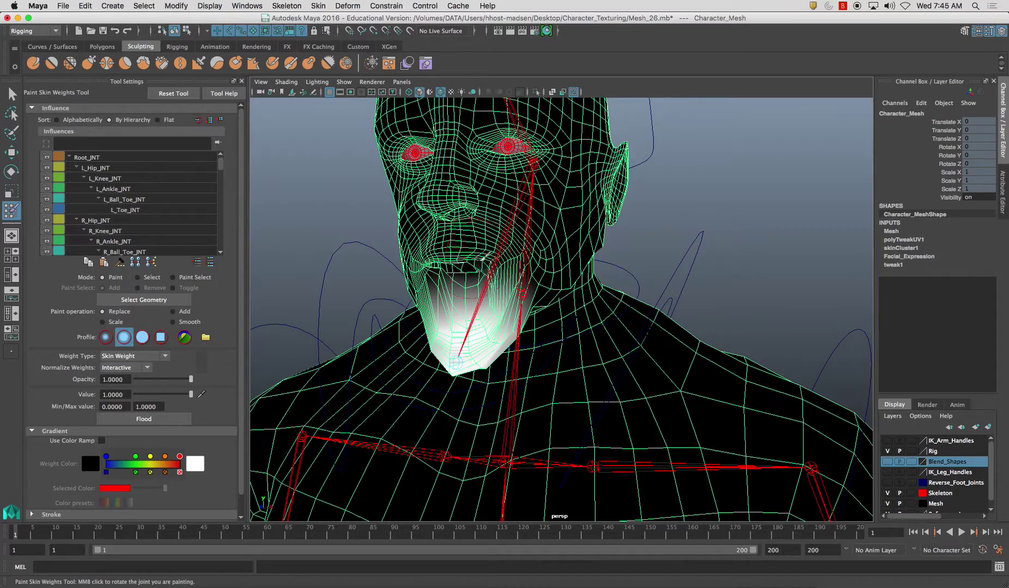
mouse_move(467, 293)
alt+mouse_down()
mouse_move(500, 294)
mouse_move(463, 309)
mouse_move(556, 339)
alt+mouse_up()
scroll(500, 295, up, 4)
mouse_move(484, 332)
mouse_down()
mouse_move(516, 333)
mouse_move(529, 244)
mouse_move(543, 256)
mouse_move(531, 180)
mouse_move(483, 200)
mouse_move(509, 204)
mouse_move(493, 203)
mouse_move(459, 233)
mouse_up()
alt+middle_drag(456, 234, 507, 281)
alt+drag(506, 281, 489, 289)
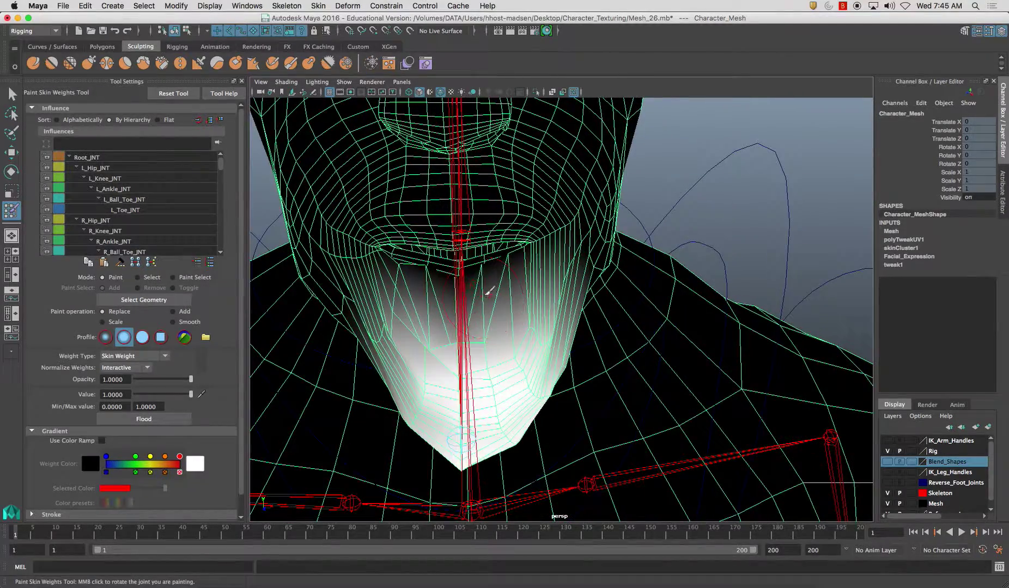
Paint full-strength Jaw_JNT weight onto the lower lip area and the lower part of the open mouth, using Replace at value 1.
mouse_move(425, 282)
mouse_down()
mouse_move(383, 295)
mouse_move(390, 342)
mouse_move(440, 432)
mouse_move(415, 401)
mouse_move(477, 329)
mouse_up()
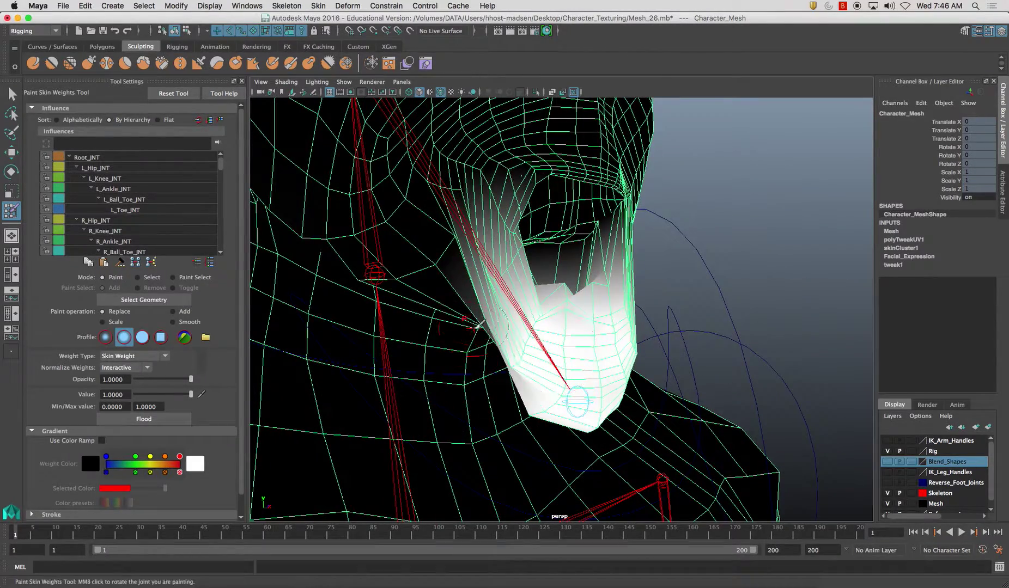
mouse_move(550, 362)
alt+mouse_down()
mouse_move(495, 318)
mouse_move(593, 366)
mouse_move(481, 389)
mouse_move(479, 324)
mouse_move(518, 324)
mouse_move(504, 313)
mouse_move(486, 319)
alt+mouse_up()
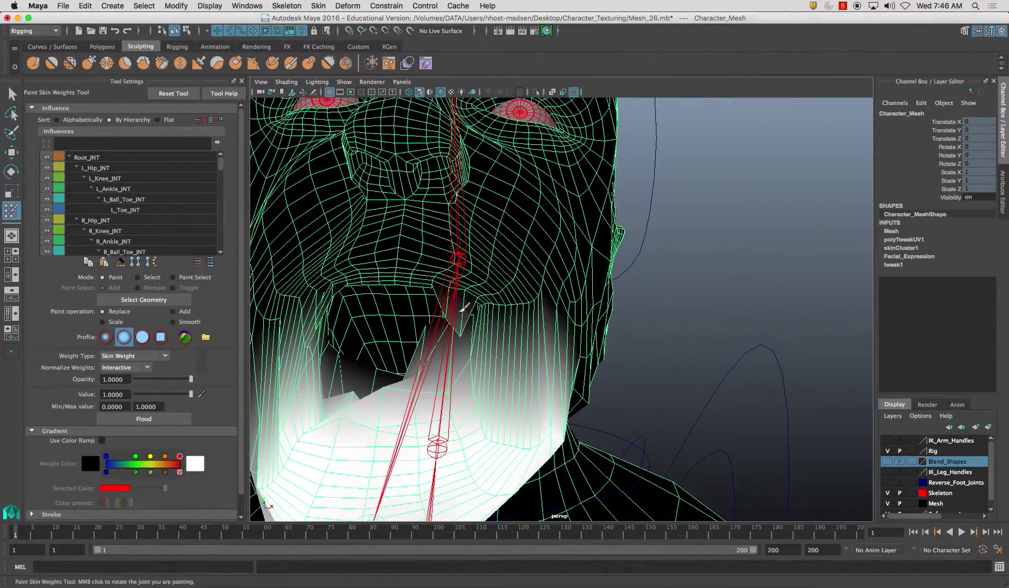
alt+drag(459, 348, 625, 418)
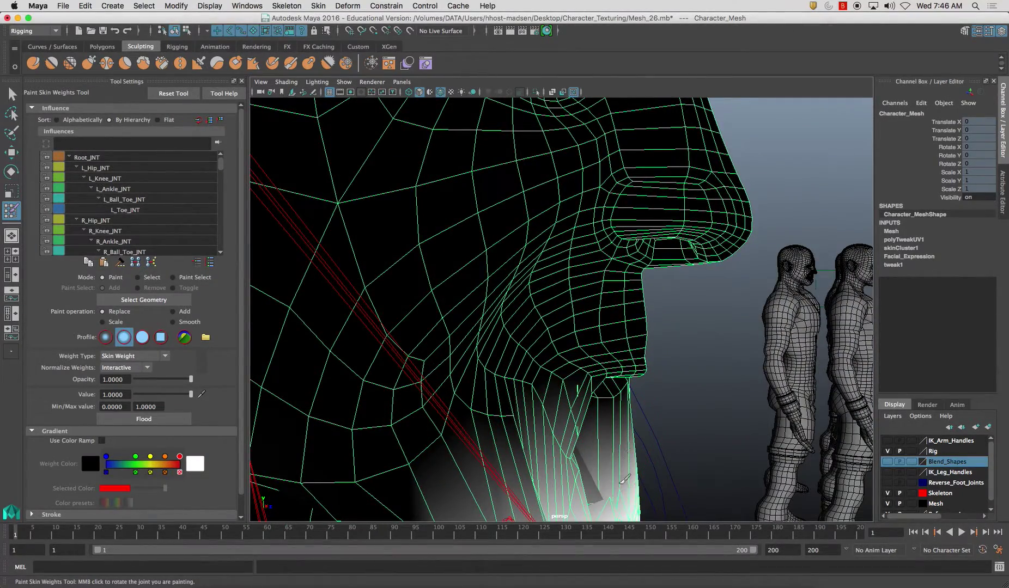
alt+drag(624, 479, 413, 485)
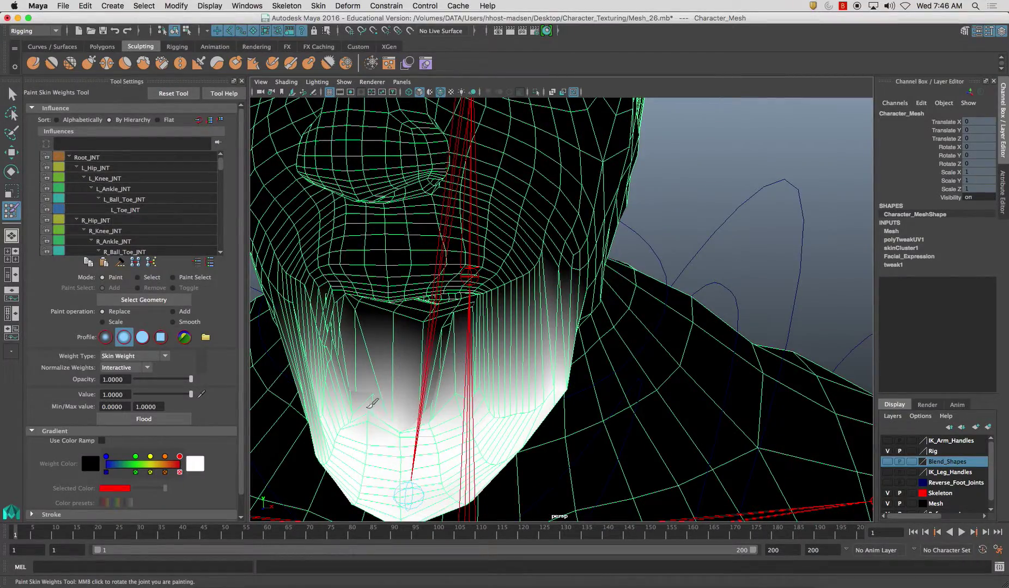
mouse_move(352, 387)
alt+mouse_down()
mouse_move(306, 388)
mouse_move(360, 382)
mouse_move(403, 319)
mouse_move(529, 337)
mouse_move(439, 350)
mouse_move(432, 336)
mouse_move(506, 325)
alt+mouse_up()
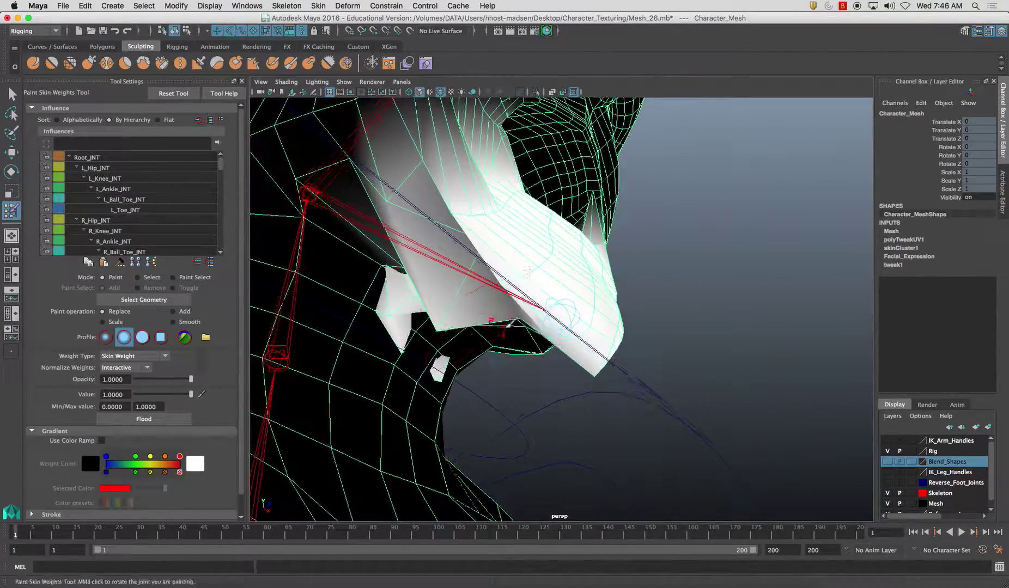
Remove the stray Jaw_JNT weight from the neck below the jaw and fill in the underside of the chin.
ctrl+drag(400, 302, 402, 302)
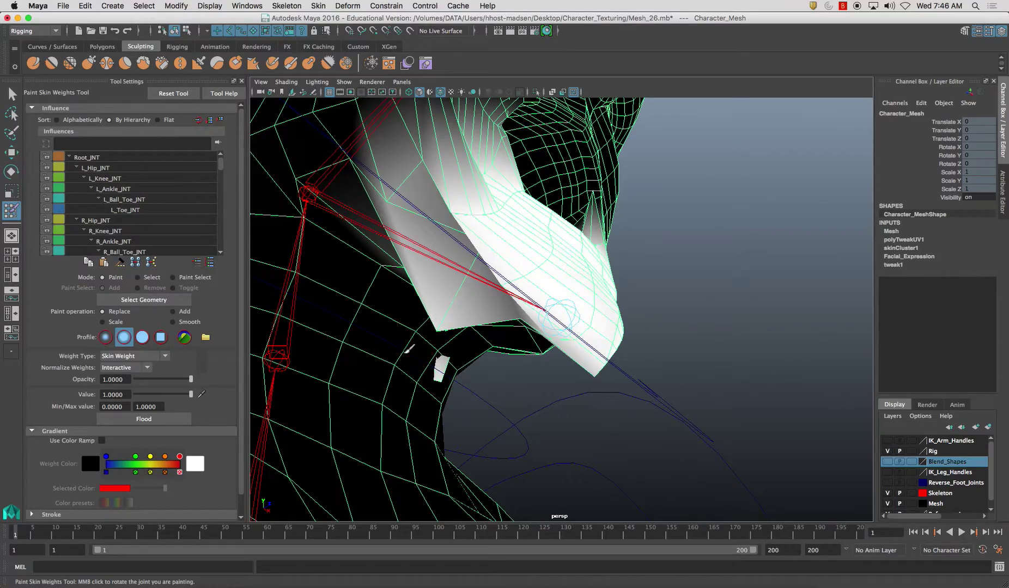
alt+drag(439, 360, 424, 296)
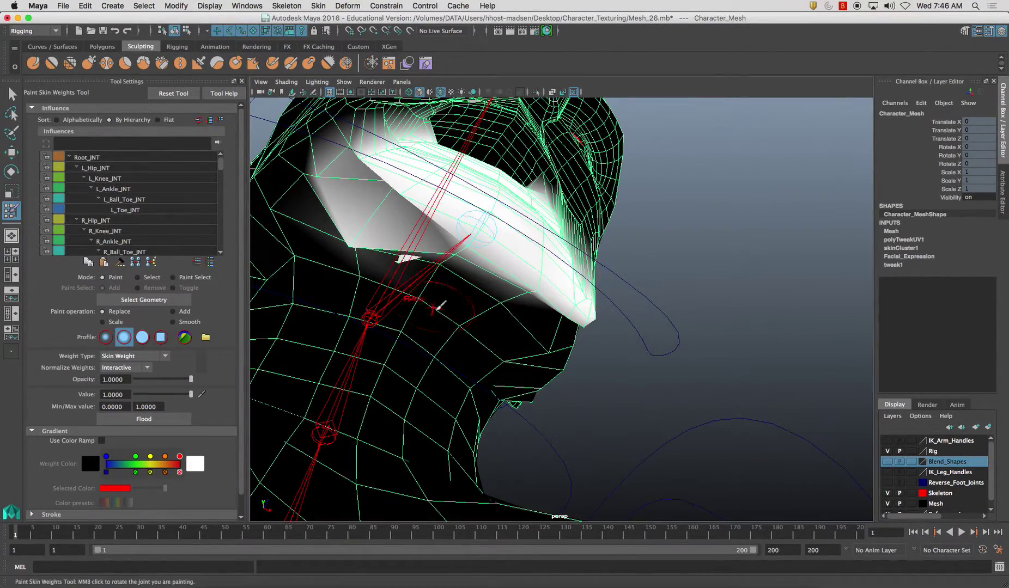
mouse_move(408, 256)
mouse_down()
mouse_move(479, 282)
mouse_move(551, 340)
mouse_move(569, 329)
mouse_move(513, 378)
mouse_move(562, 381)
mouse_move(534, 400)
mouse_up()
mouse_move(463, 401)
alt+mouse_down()
mouse_move(481, 379)
mouse_move(539, 388)
alt+mouse_up()
mouse_move(561, 389)
mouse_down()
mouse_move(556, 401)
mouse_move(348, 321)
mouse_up()
alt+drag(343, 327, 436, 335)
mouse_move(637, 357)
mouse_down()
mouse_move(588, 377)
mouse_move(563, 257)
mouse_up()
mouse_move(599, 360)
alt+right_down()
mouse_move(587, 343)
mouse_move(578, 349)
alt+right_up()
mouse_move(592, 377)
mouse_down()
mouse_move(533, 317)
mouse_move(541, 338)
mouse_move(482, 369)
mouse_move(446, 359)
mouse_move(443, 342)
mouse_move(480, 338)
mouse_up()
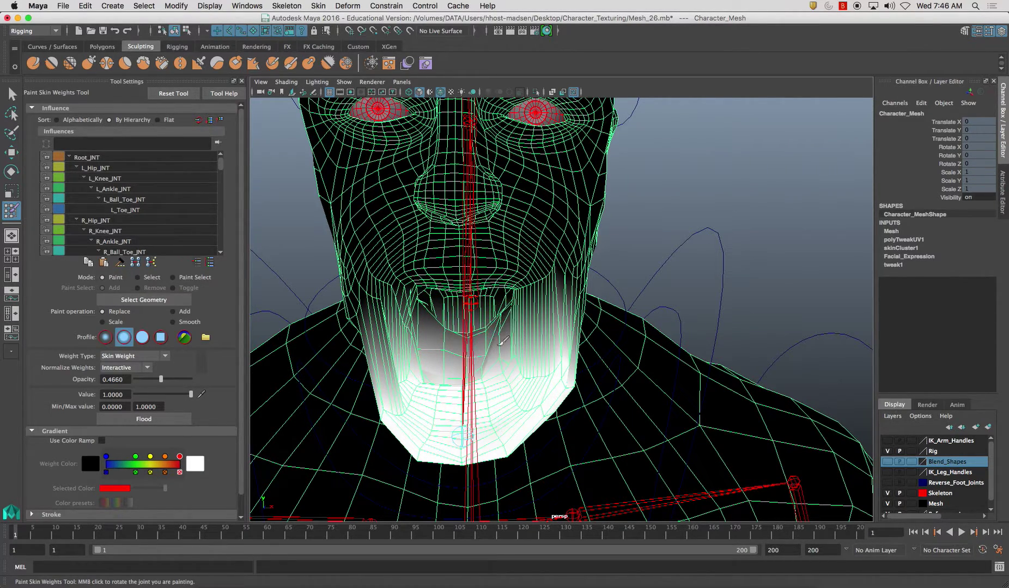
Paint Jaw_JNT weight over the inner lower lip with the brush opacity at 0.466.
alt+drag(487, 350, 547, 360)
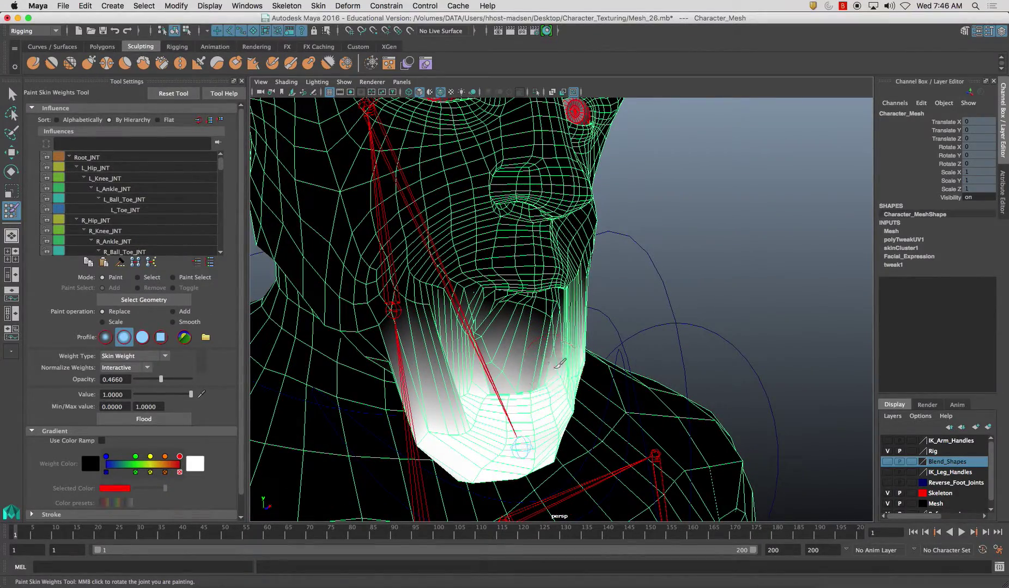
alt+drag(537, 314, 424, 353)
mouse_move(509, 345)
alt+mouse_down()
mouse_move(491, 320)
mouse_move(484, 337)
alt+mouse_up()
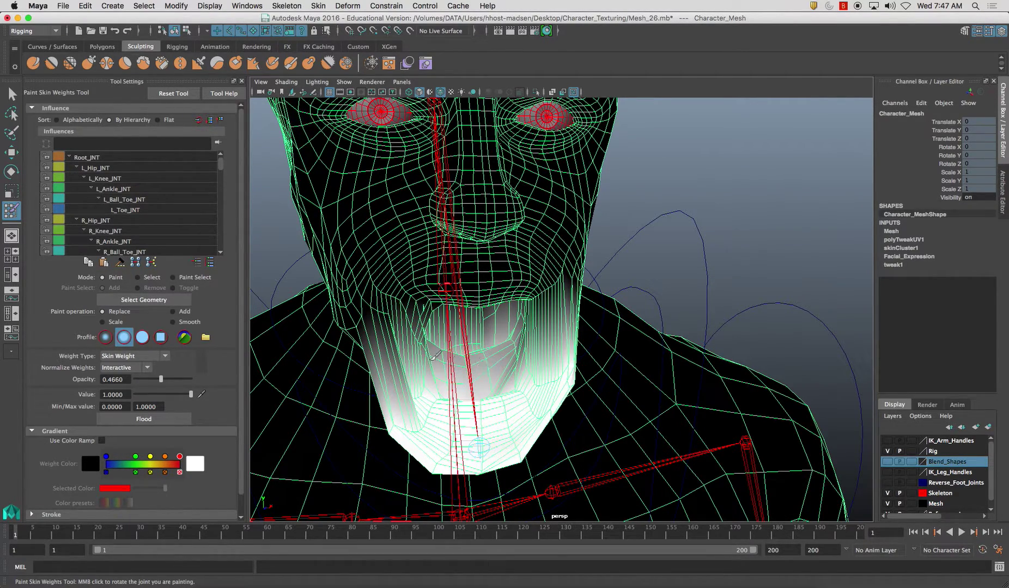
alt+drag(532, 342, 485, 346)
mouse_move(347, 262)
alt+mouse_down()
mouse_move(363, 261)
mouse_move(331, 226)
mouse_move(318, 285)
alt+mouse_up()
Select Jaw_CTRL and set its Translate Y to 0 to close the mouth.
click(12, 94)
click(344, 308)
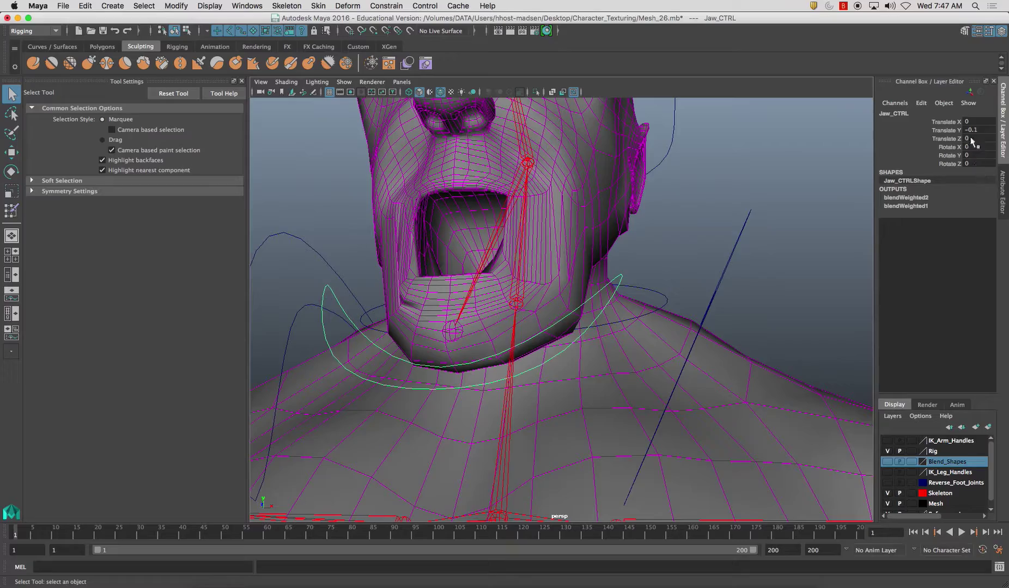
text(0)
key(Return)
Resume painting skin weights on Character_Mesh, extend Jaw_JNT weight along the jawline toward the ear, and smooth its edge on the cheek.
alt+drag(757, 194, 594, 253)
click(448, 240)
click(13, 213)
mouse_move(450, 235)
alt+mouse_down()
mouse_move(505, 253)
mouse_move(497, 258)
alt+mouse_up()
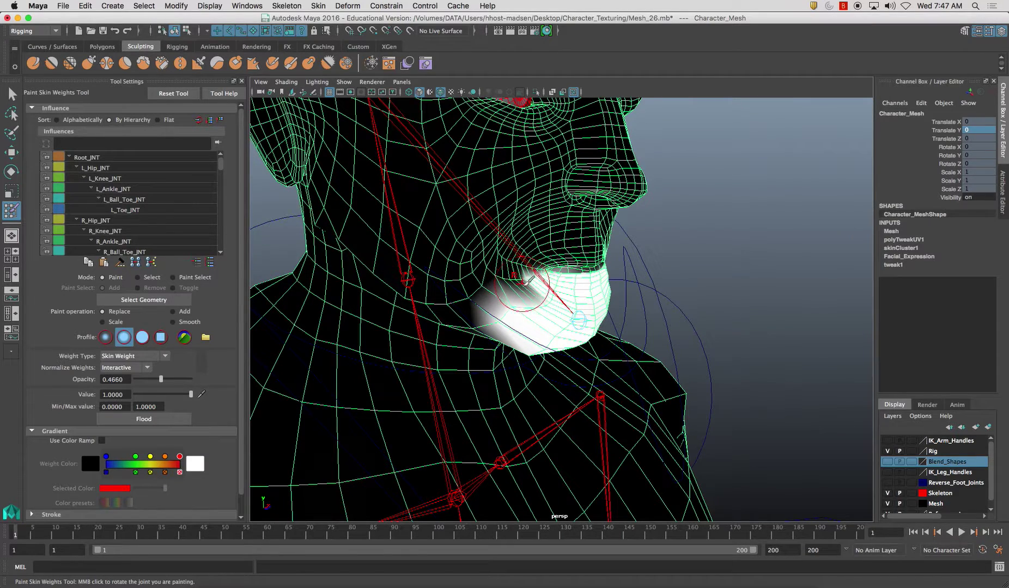
mouse_move(533, 294)
mouse_down()
mouse_move(521, 284)
mouse_move(493, 289)
mouse_move(506, 273)
mouse_move(493, 269)
mouse_move(463, 277)
mouse_move(462, 288)
mouse_move(477, 226)
mouse_move(462, 243)
mouse_move(509, 248)
mouse_up()
mouse_move(482, 213)
mouse_down()
mouse_move(520, 255)
mouse_move(508, 244)
mouse_move(517, 267)
mouse_move(478, 245)
mouse_move(466, 166)
mouse_move(513, 221)
mouse_move(524, 178)
mouse_move(479, 218)
mouse_move(442, 220)
mouse_move(461, 207)
mouse_move(439, 204)
mouse_move(462, 193)
mouse_move(476, 232)
mouse_move(436, 233)
mouse_up()
mouse_move(430, 233)
mouse_down()
mouse_move(395, 198)
mouse_move(394, 251)
mouse_up()
alt+drag(397, 258, 436, 271)
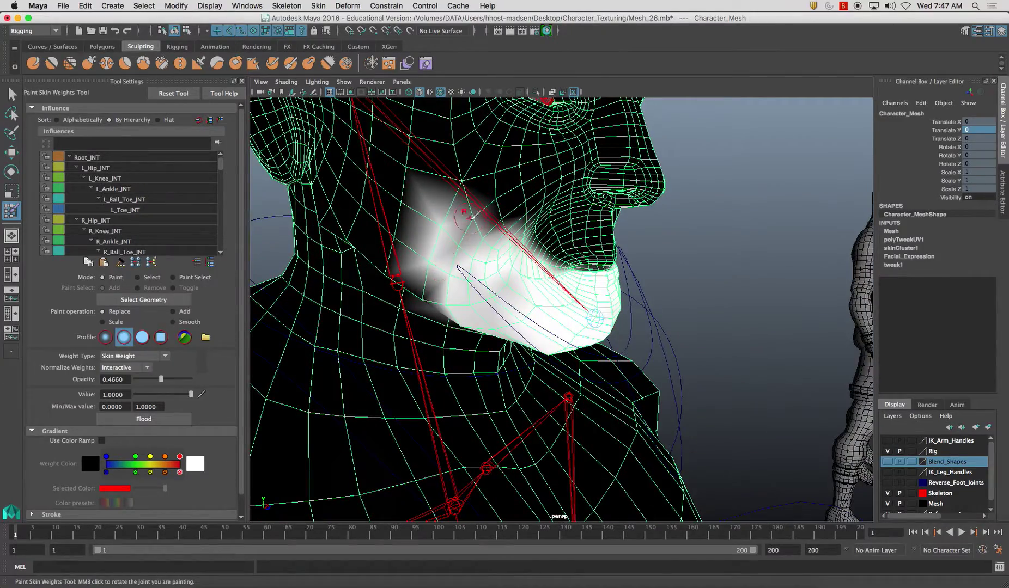
mouse_move(483, 224)
shift+mouse_down()
mouse_move(506, 235)
mouse_move(431, 210)
shift+mouse_up()
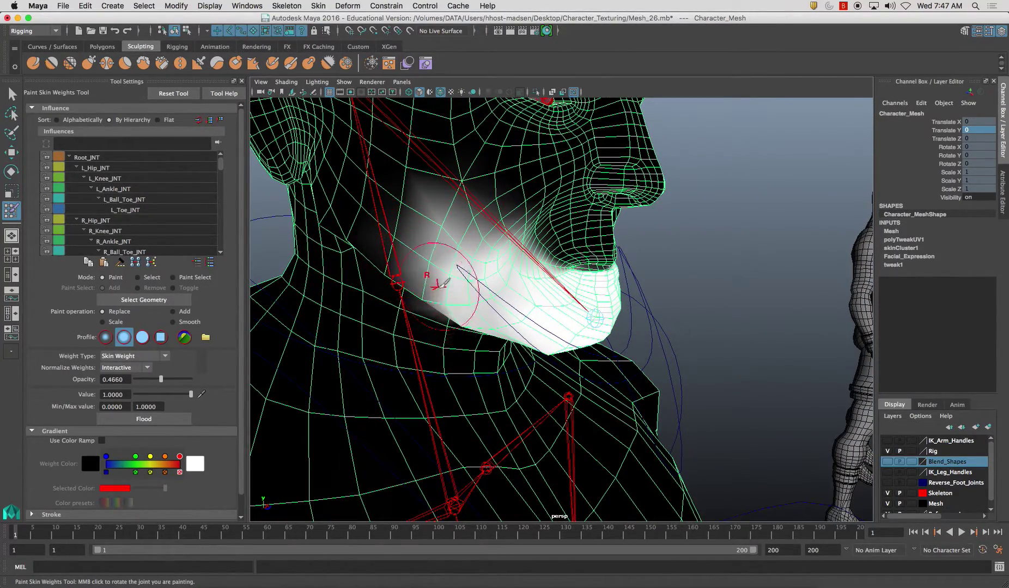
Blend the Jaw_JNT weight under the jaw and along the opposite jawline at opacity 0.466.
alt+drag(403, 247, 444, 226)
mouse_move(463, 271)
alt+mouse_down()
mouse_move(462, 289)
mouse_move(493, 281)
mouse_move(550, 308)
mouse_move(500, 271)
mouse_move(517, 249)
mouse_move(538, 247)
alt+mouse_up()
mouse_move(596, 264)
mouse_down()
mouse_move(595, 243)
mouse_move(601, 267)
mouse_move(547, 244)
mouse_move(552, 263)
mouse_move(584, 236)
mouse_up()
alt+drag(561, 313, 581, 312)
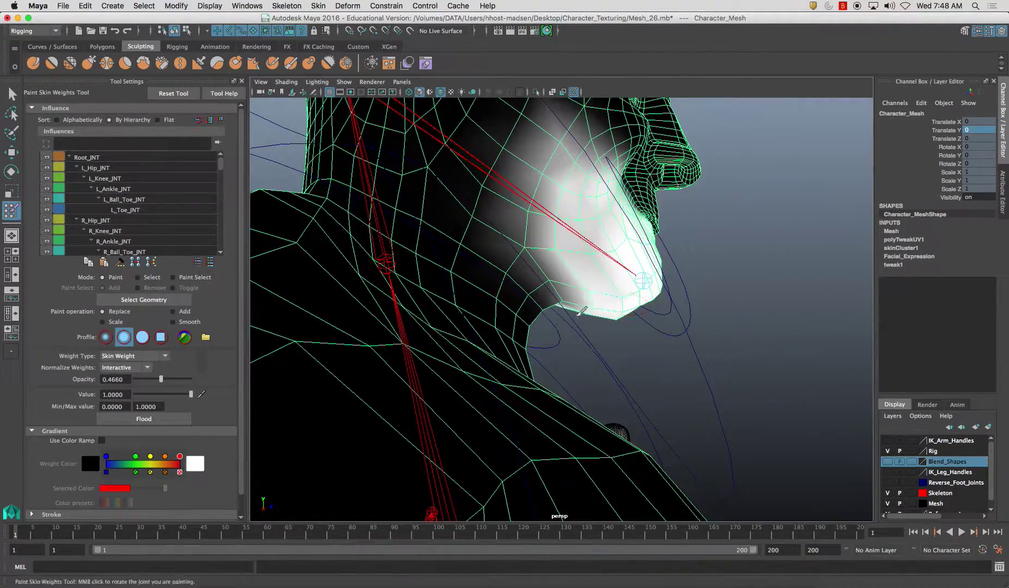
mouse_move(523, 264)
alt+mouse_down()
mouse_move(538, 341)
mouse_move(446, 312)
mouse_move(439, 292)
alt+mouse_up()
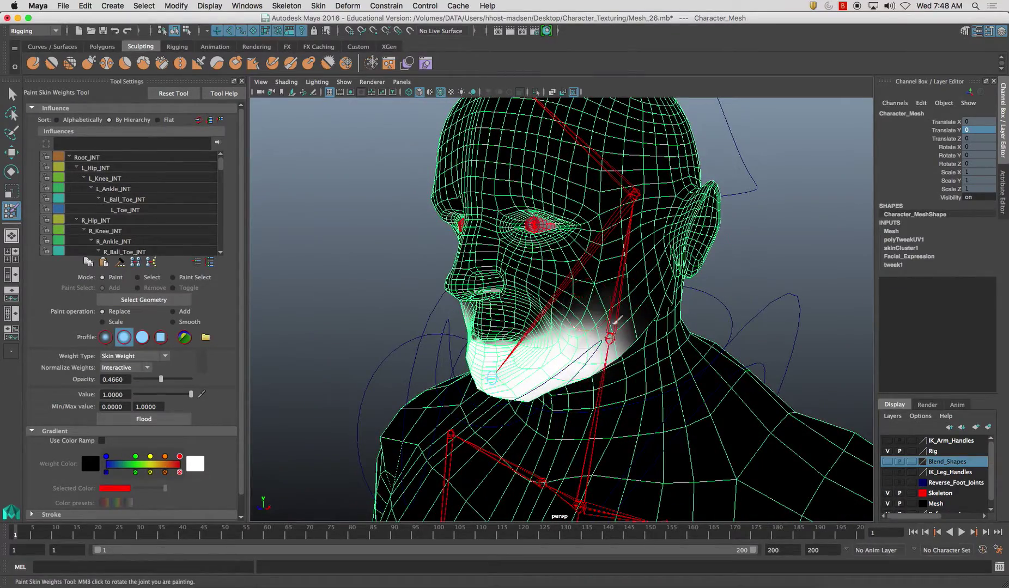
Move Jaw_CTRL sideways to a Translate X of 0.1 and down to a Translate Y of -0.028 to test the jaw deformation.
key(q)
mouse_move(502, 297)
alt+mouse_down()
mouse_move(677, 357)
mouse_move(669, 326)
mouse_move(616, 326)
mouse_move(631, 368)
mouse_move(622, 358)
mouse_move(633, 359)
mouse_move(559, 351)
alt+mouse_up()
click(677, 334)
key(w)
key(e)
key(w)
drag(663, 390, 720, 392)
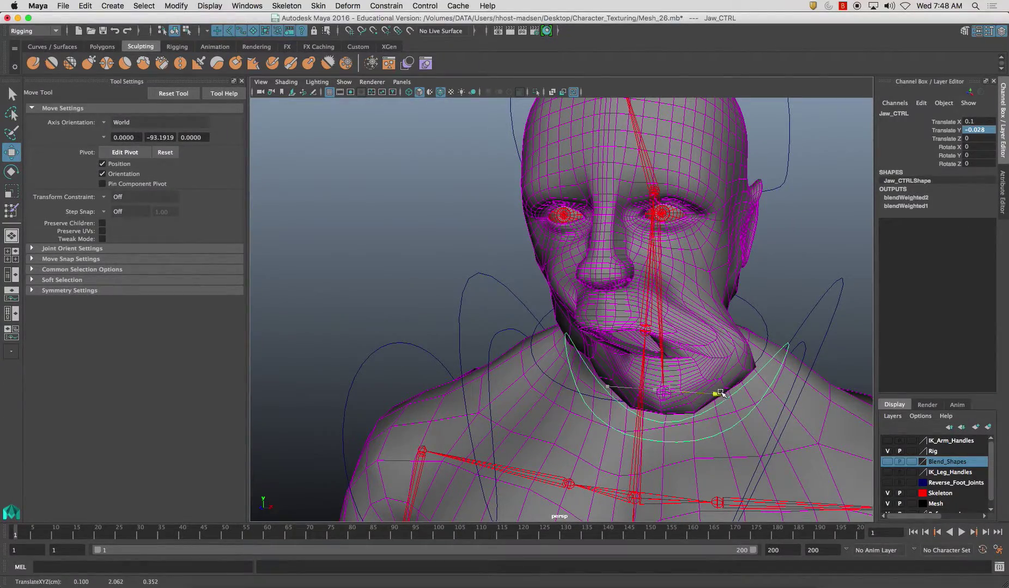
Reset Jaw_CTRL's Translate X and Translate Y to 0.
alt+drag(617, 364, 592, 381)
drag(972, 147, 975, 125)
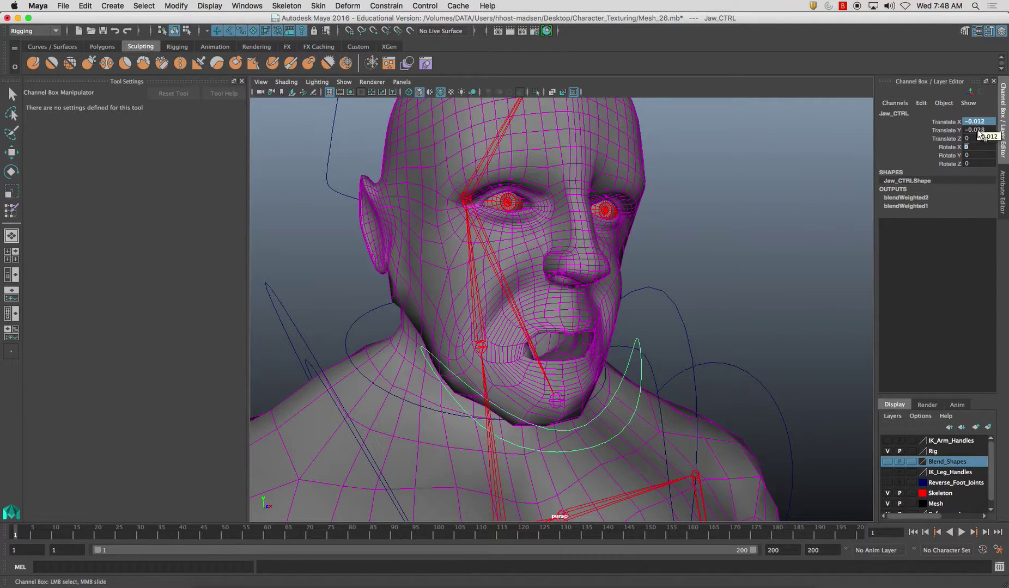
text(0)
key(Return)
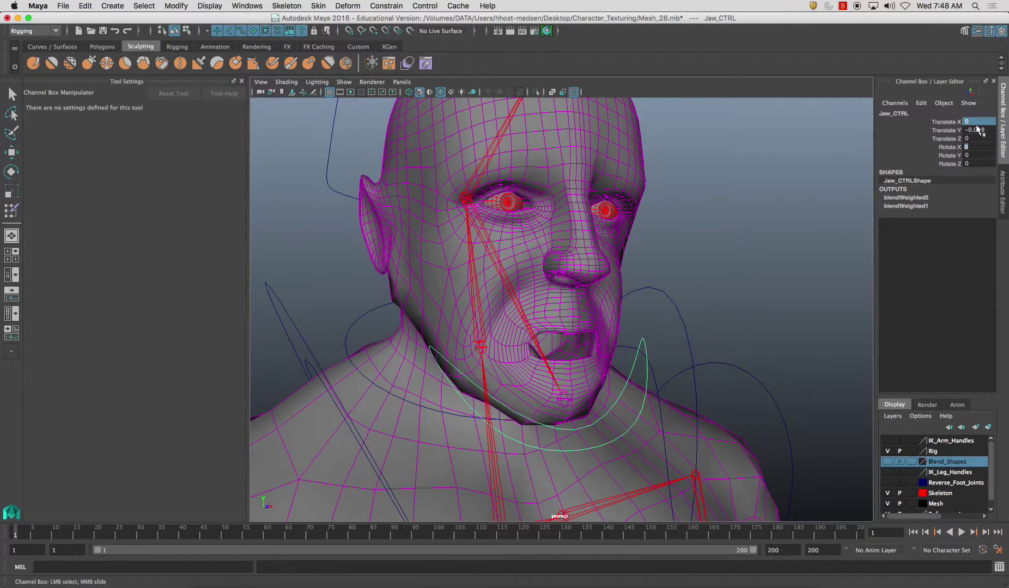
text(0)
key(Return)
Start painting skin weights on Character_Mesh again with Jaw_JNT as the influence.
click(701, 254)
mouse_move(655, 283)
alt+mouse_down()
mouse_move(641, 318)
mouse_move(620, 326)
alt+mouse_up()
click(624, 343)
click(591, 306)
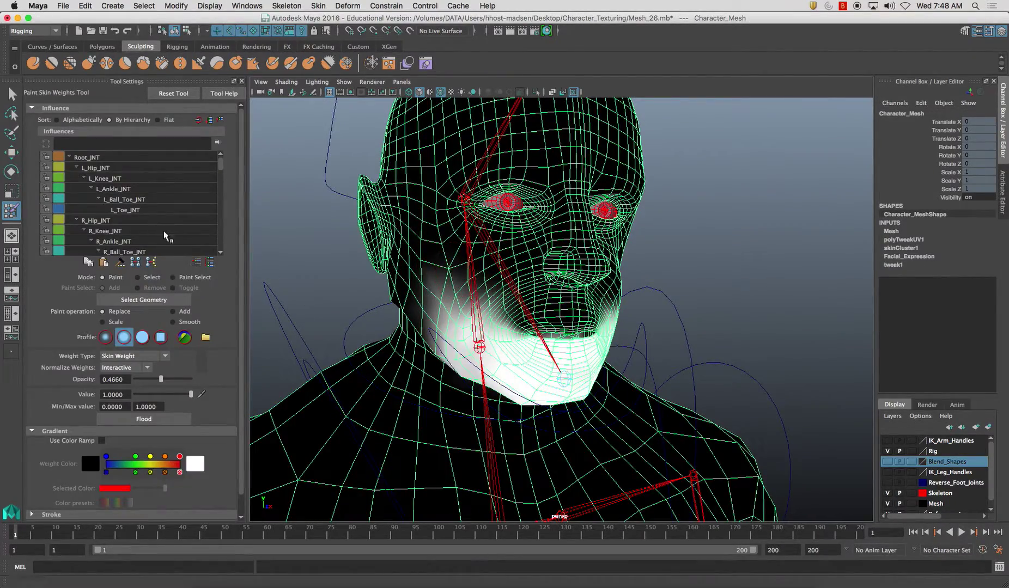
drag(222, 168, 222, 210)
Paint Jaw_JNT weight on the lower surface inside the mouth, close to the corner of the lips.
alt+drag(531, 325, 465, 331)
alt+right_drag(465, 331, 561, 378)
alt+drag(560, 377, 726, 379)
alt+right_drag(523, 381, 587, 385)
mouse_move(566, 365)
alt+middle_down()
mouse_move(540, 351)
mouse_move(550, 360)
alt+middle_up()
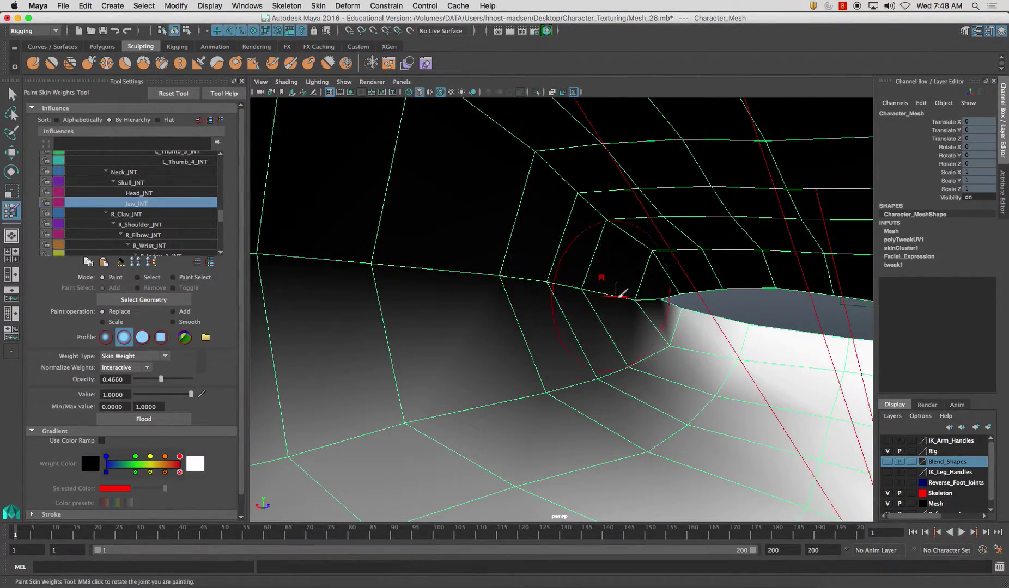
mouse_move(549, 292)
mouse_down()
mouse_move(384, 282)
mouse_move(486, 295)
mouse_move(607, 275)
mouse_move(437, 282)
mouse_move(411, 265)
mouse_move(423, 294)
mouse_move(455, 296)
mouse_up()
scroll(416, 276, down, 10)
scroll(457, 297, up, 10)
mouse_move(461, 296)
alt+middle_down()
mouse_move(487, 303)
mouse_move(493, 294)
alt+middle_up()
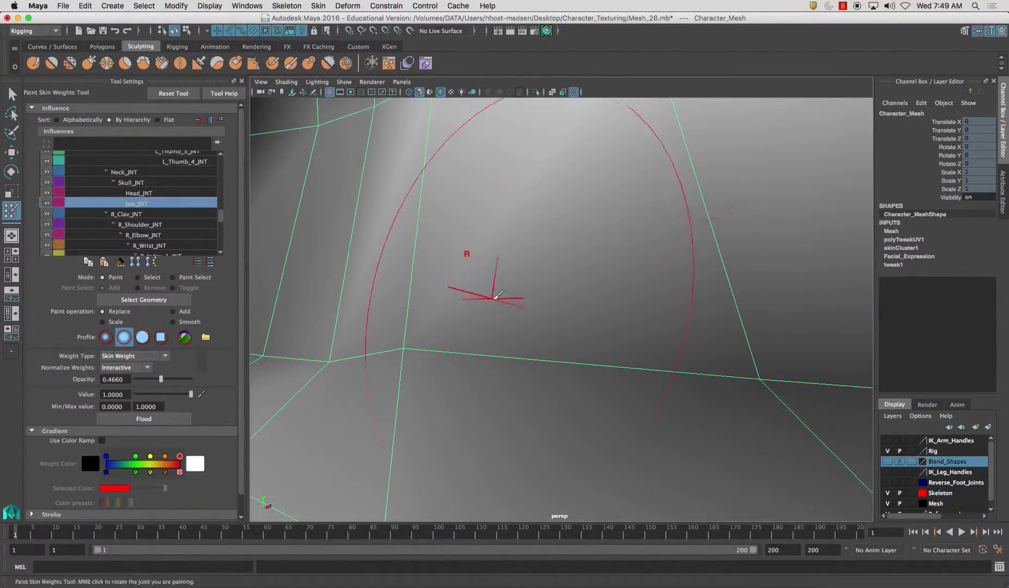
Paint Jaw_JNT weight over the side wall inside the mouth, up to the lip corner, at opacity 0.466.
click(569, 354)
scroll(581, 354, down, 5)
mouse_move(581, 353)
mouse_down()
mouse_move(628, 354)
mouse_move(593, 331)
mouse_up()
click(626, 348)
click(656, 331)
alt+middle_drag(592, 331, 603, 335)
scroll(606, 333, down, 4)
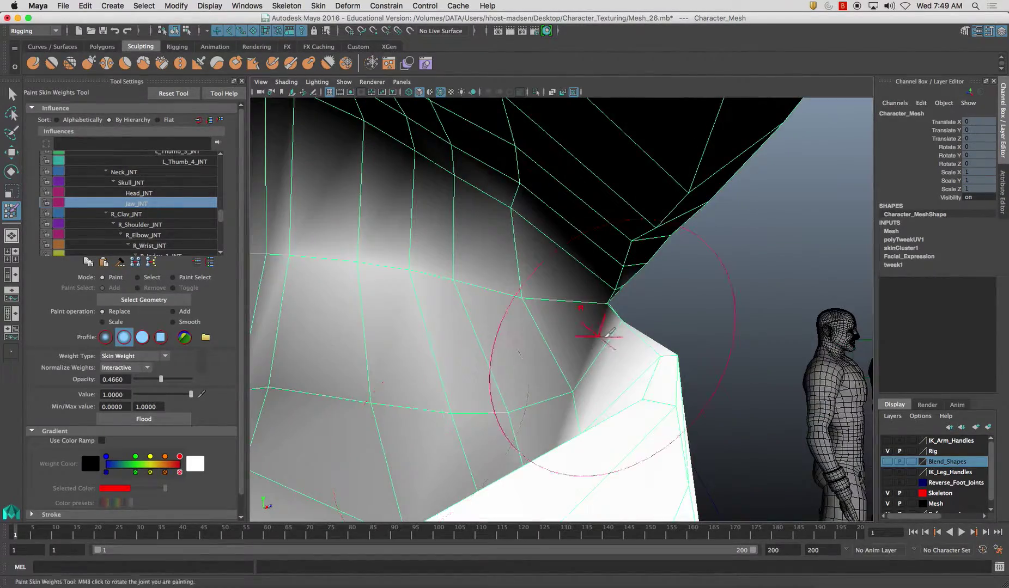
scroll(574, 325, up, 3)
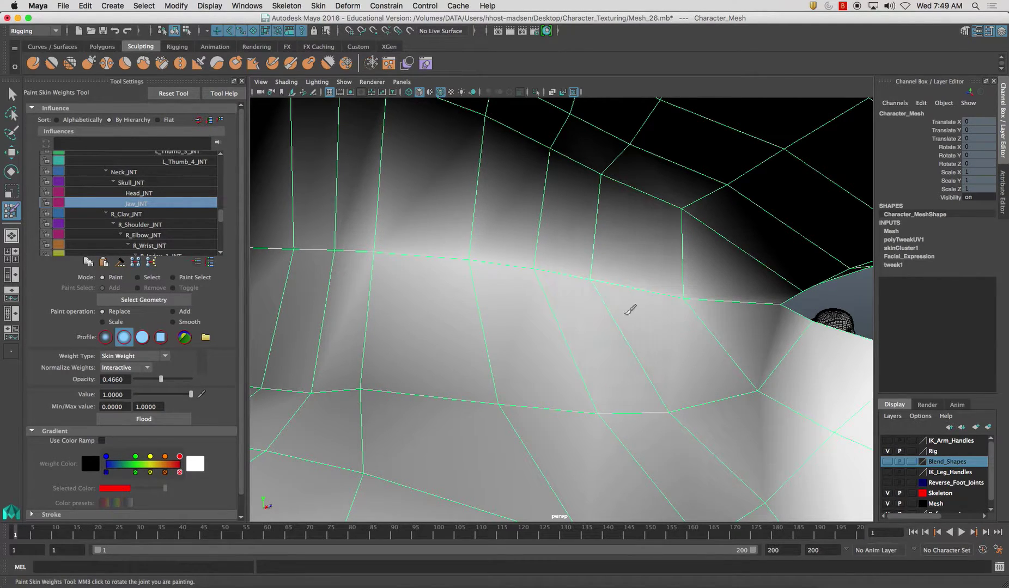
drag(768, 370, 785, 373)
Continue the Jaw_JNT weight from the mouth's side wall around to the back of the mouth cavity.
drag(370, 256, 297, 256)
alt+middle_drag(297, 260, 376, 272)
drag(420, 268, 371, 276)
alt+middle_drag(376, 283, 536, 276)
drag(588, 256, 320, 341)
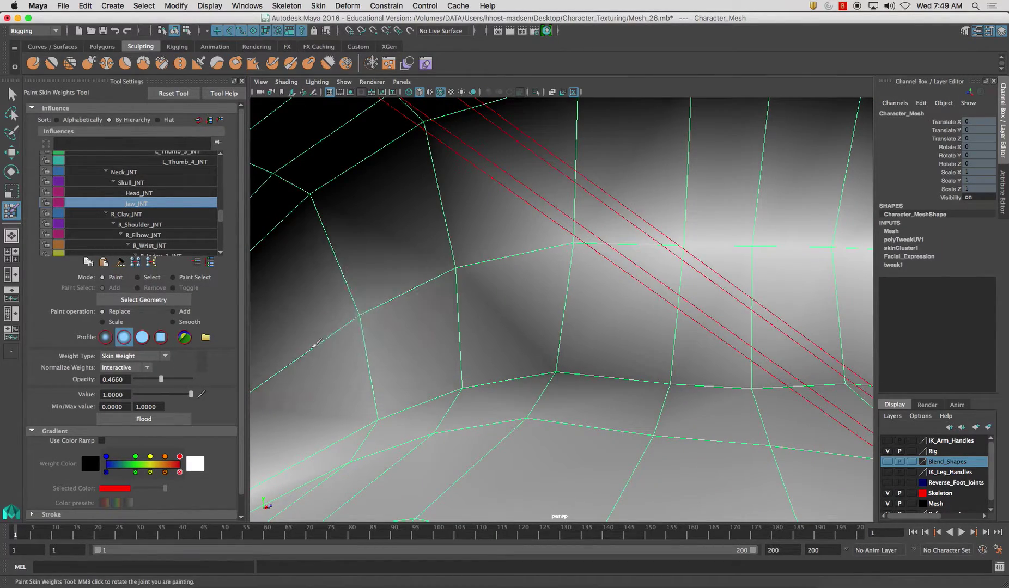
drag(582, 355, 537, 376)
Paint Jaw_JNT weight over the lower half of the opposite inner mouth wall, up to its lip corner.
alt+drag(482, 349, 384, 362)
alt+right_drag(412, 357, 333, 342)
alt+drag(334, 342, 520, 362)
alt+right_drag(520, 362, 457, 362)
mouse_move(457, 362)
alt+mouse_down()
mouse_move(489, 379)
mouse_move(458, 374)
alt+mouse_up()
alt+middle_drag(458, 375, 516, 372)
alt+right_drag(480, 376, 527, 392)
mouse_move(526, 392)
alt+middle_down()
mouse_move(529, 369)
mouse_move(504, 396)
alt+middle_up()
alt+right_drag(504, 397, 447, 394)
mouse_move(367, 402)
mouse_down()
mouse_move(624, 363)
mouse_move(599, 413)
mouse_move(774, 425)
mouse_move(710, 388)
mouse_up()
mouse_move(824, 415)
mouse_down()
mouse_move(758, 353)
mouse_move(830, 389)
mouse_move(637, 277)
mouse_move(750, 296)
mouse_move(727, 300)
mouse_move(753, 351)
mouse_move(795, 377)
mouse_move(353, 235)
mouse_move(392, 259)
mouse_move(554, 239)
mouse_move(251, 271)
mouse_up()
alt+middle_drag(362, 239, 447, 236)
mouse_move(447, 236)
alt+mouse_down()
mouse_move(500, 279)
mouse_move(490, 279)
mouse_move(642, 256)
mouse_move(621, 249)
mouse_move(694, 342)
mouse_move(653, 372)
mouse_move(601, 387)
mouse_move(837, 354)
mouse_move(796, 381)
alt+mouse_up()
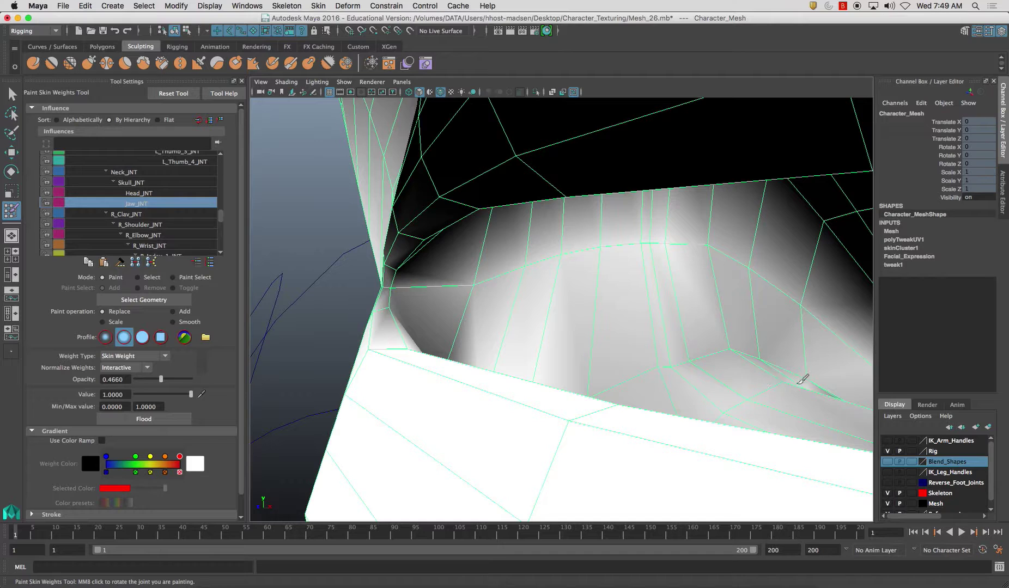
mouse_move(723, 349)
mouse_down()
mouse_move(707, 369)
mouse_move(646, 360)
mouse_move(452, 294)
mouse_move(506, 283)
mouse_move(489, 287)
mouse_move(537, 297)
mouse_move(479, 295)
mouse_move(513, 297)
mouse_up()
Select Jaw_CTRL and move it sideways and down to test how the painted jaw deforms.
scroll(547, 319, down, 10)
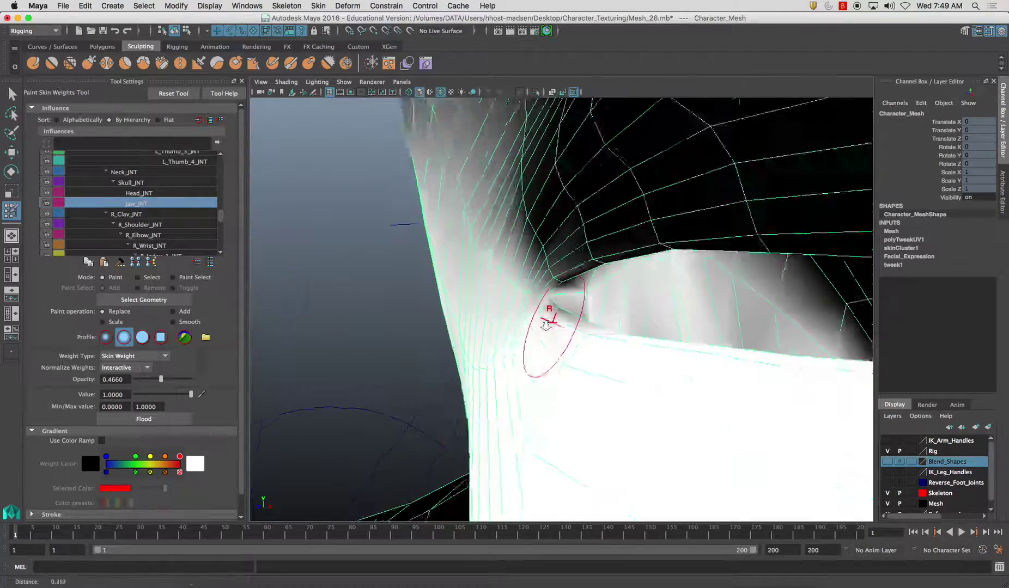
alt+drag(574, 311, 663, 299)
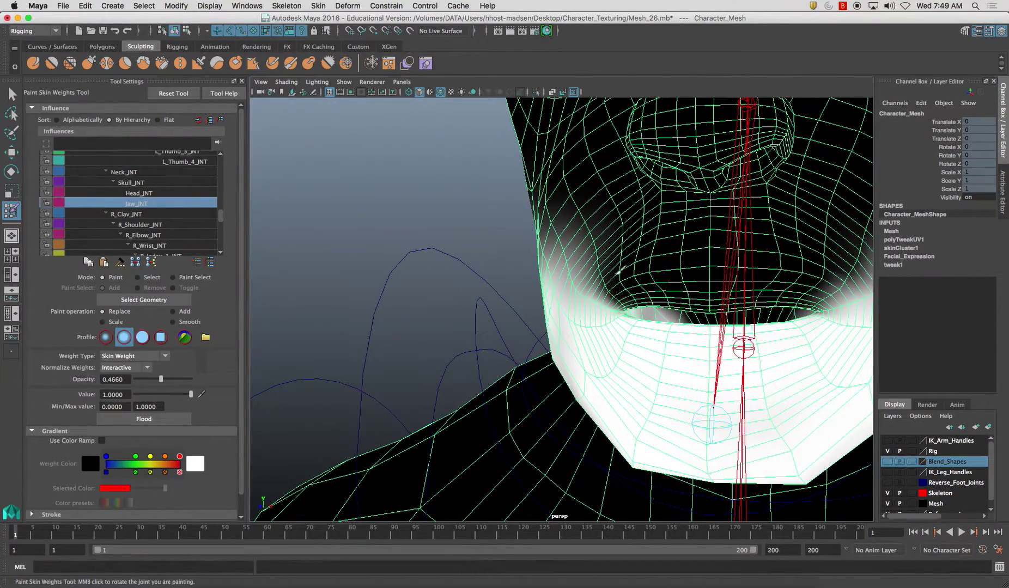
alt+drag(610, 268, 643, 272)
scroll(641, 261, down, 10)
alt+drag(642, 245, 523, 237)
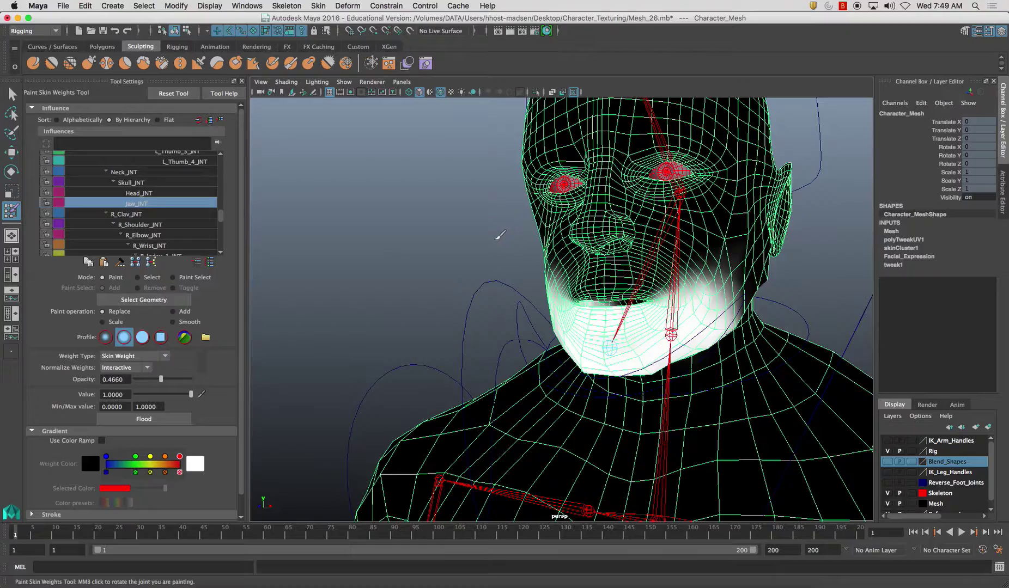
click(11, 97)
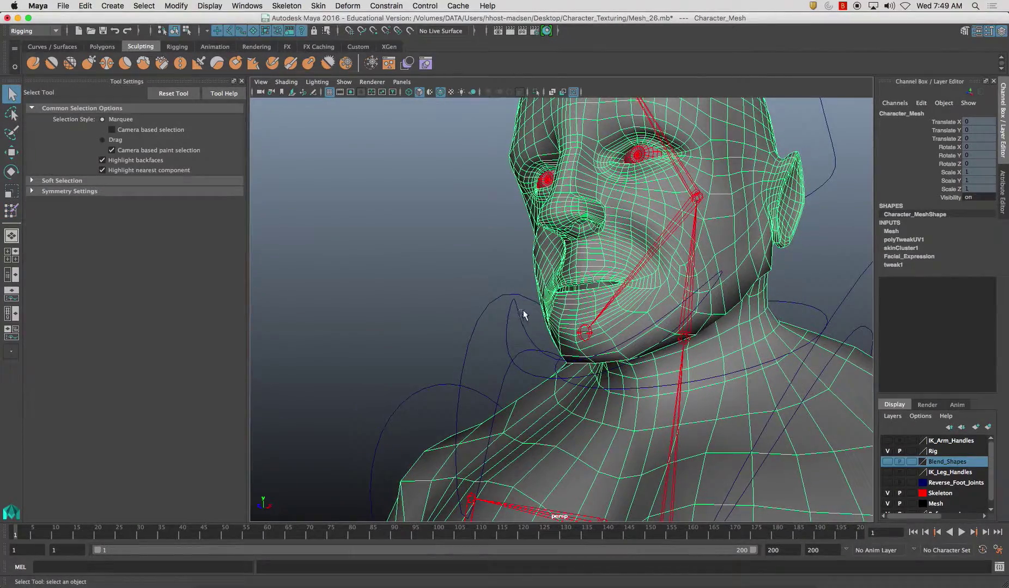
click(533, 339)
key(w)
mouse_move(610, 300)
mouse_down()
mouse_move(662, 382)
mouse_move(745, 372)
mouse_up()
Select the character mesh and refine its Jaw_JNT skin weights along the cheeks and jawline at opacity 0.466.
click(680, 354)
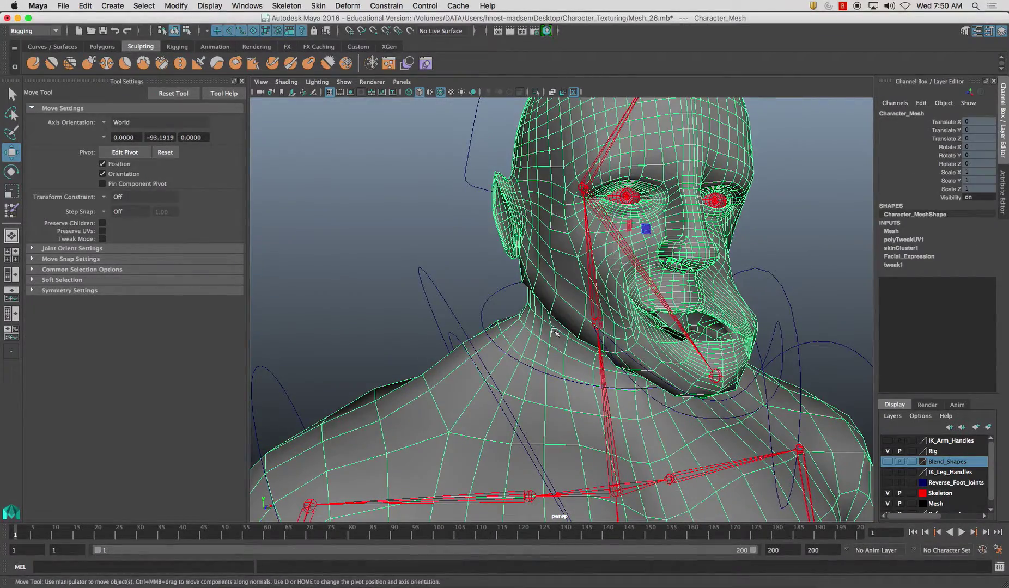
click(11, 211)
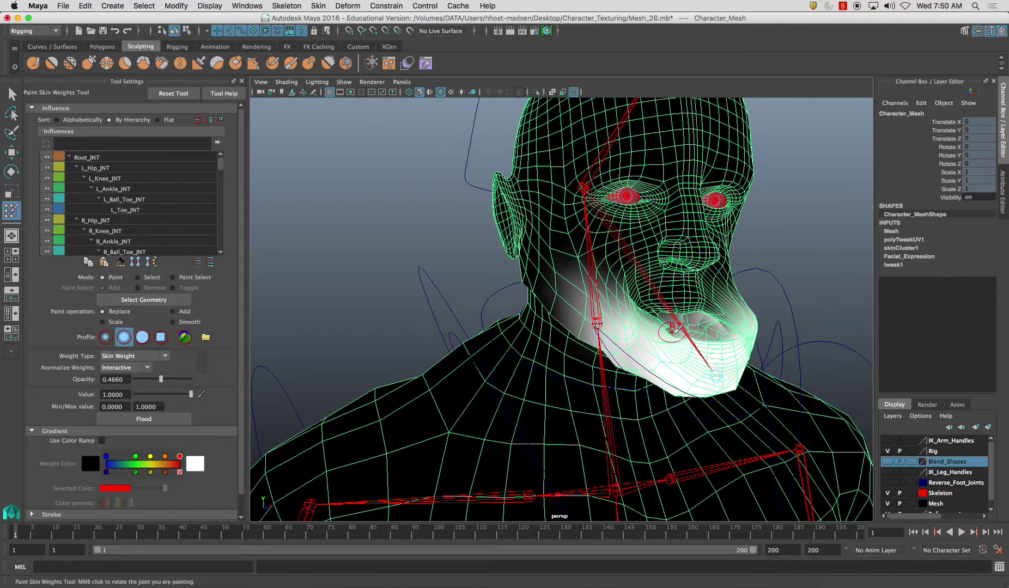
mouse_move(681, 335)
alt+mouse_down()
mouse_move(672, 337)
mouse_move(723, 335)
alt+mouse_up()
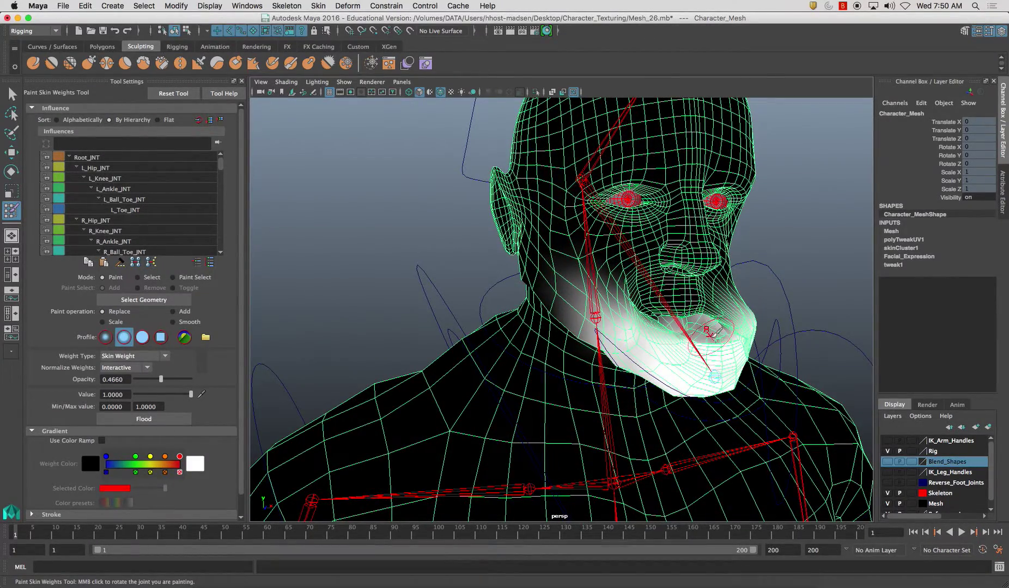
mouse_move(724, 341)
alt+mouse_down()
mouse_move(705, 361)
mouse_move(641, 358)
mouse_move(687, 360)
mouse_move(626, 338)
mouse_move(651, 336)
alt+mouse_up()
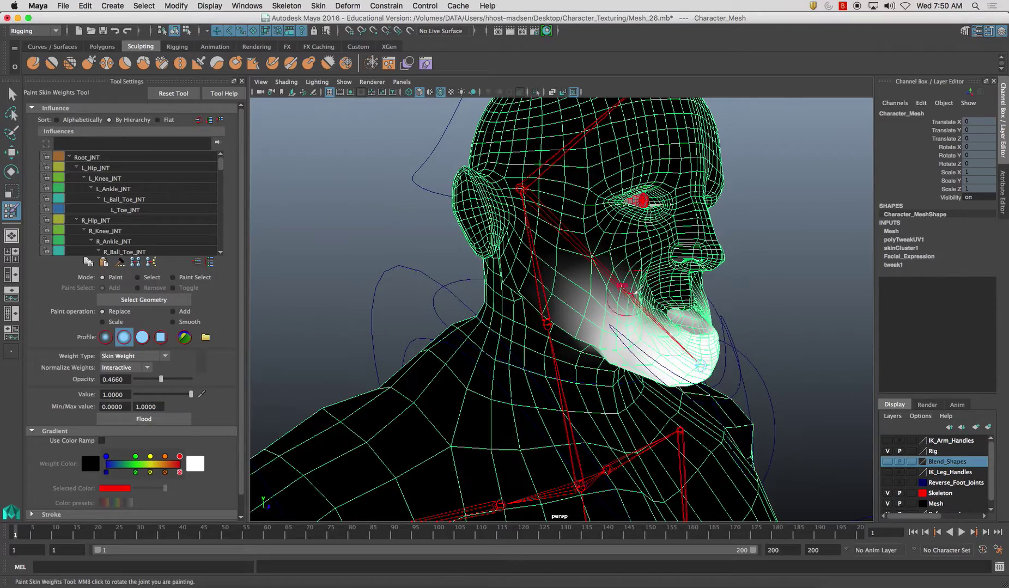
alt+drag(612, 329, 621, 315)
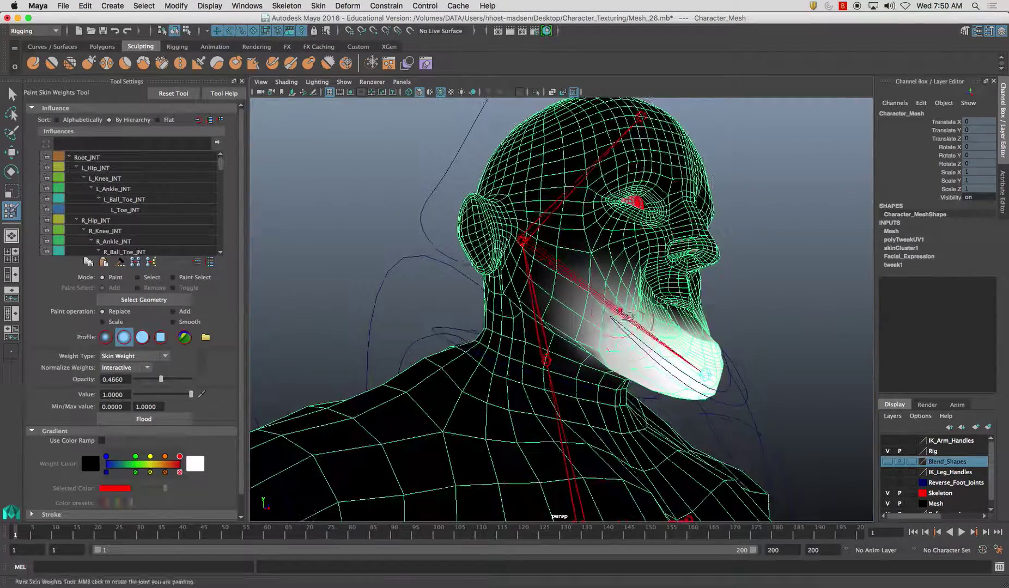
alt+drag(669, 360, 639, 337)
alt+drag(733, 345, 616, 323)
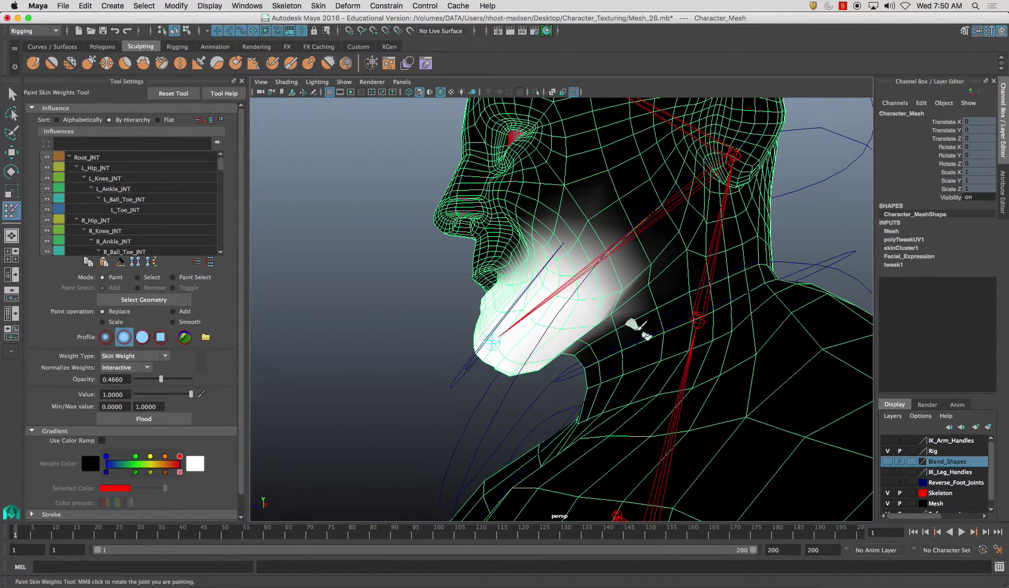
mouse_move(643, 327)
alt+mouse_down()
mouse_move(637, 359)
mouse_move(681, 381)
mouse_move(746, 375)
alt+mouse_up()
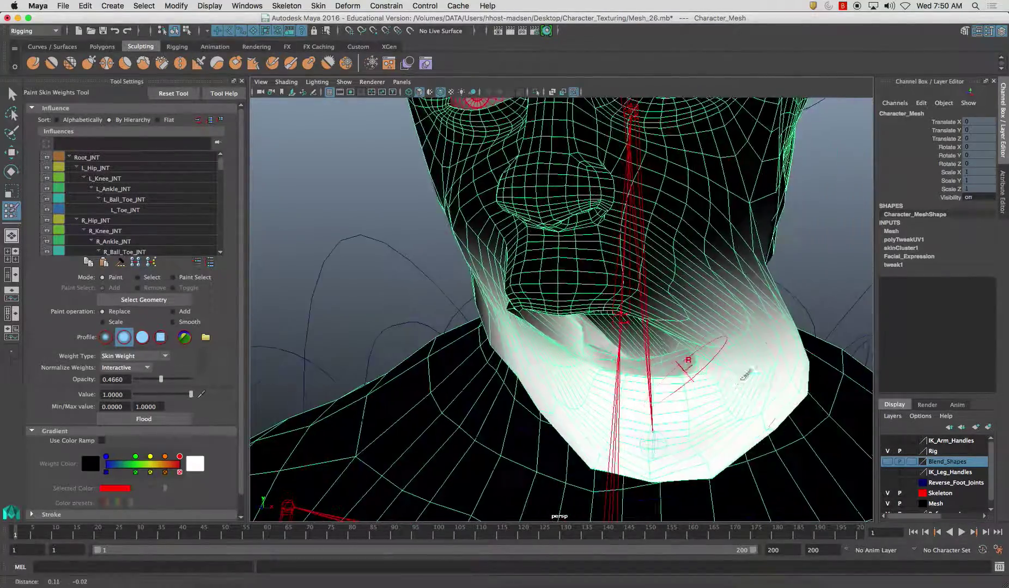
Smooth the Jaw_JNT weights across the floor and back of the mouth cavity.
alt+right_drag(687, 368, 788, 419)
drag(823, 437, 826, 454)
mouse_move(812, 431)
alt+middle_down()
mouse_move(694, 408)
mouse_move(614, 361)
alt+middle_up()
mouse_move(579, 420)
shift+mouse_down()
mouse_move(486, 358)
mouse_move(515, 370)
mouse_move(510, 312)
mouse_move(485, 362)
mouse_move(757, 438)
shift+mouse_up()
shift+drag(541, 313, 541, 388)
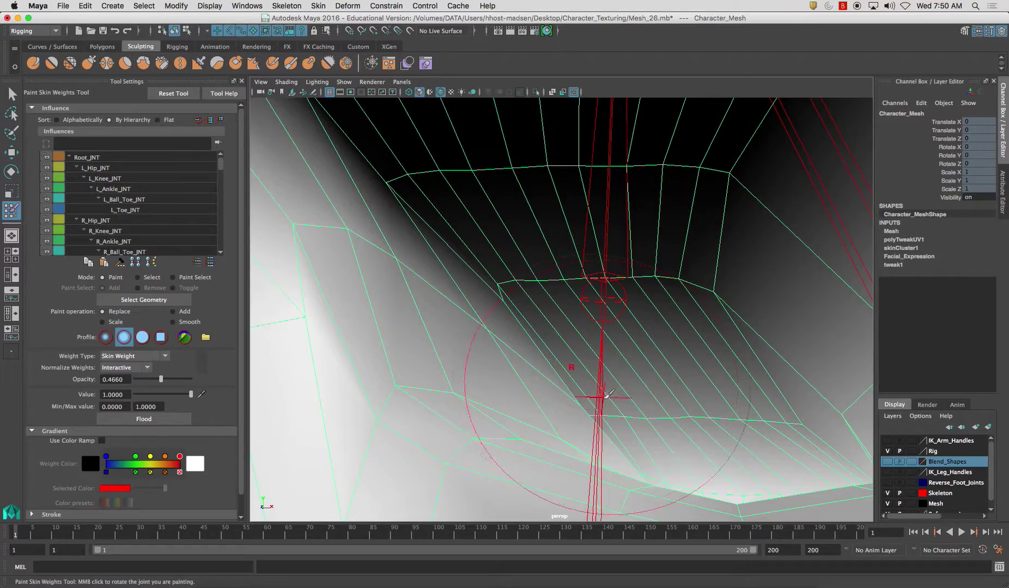
alt+right_drag(602, 394, 589, 360)
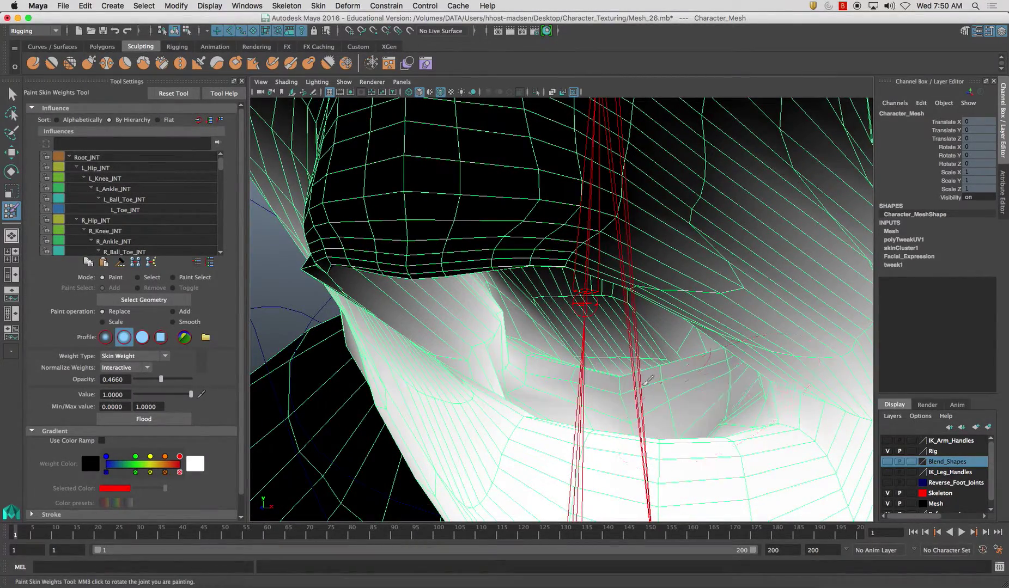
Smooth the Jaw_JNT weights from the inner mouth wall toward the lip corner.
mouse_move(746, 421)
shift+mouse_down()
mouse_move(753, 410)
mouse_move(520, 367)
mouse_move(500, 382)
mouse_move(513, 353)
mouse_move(567, 367)
mouse_move(565, 320)
mouse_move(648, 295)
mouse_move(610, 329)
mouse_move(632, 280)
shift+mouse_up()
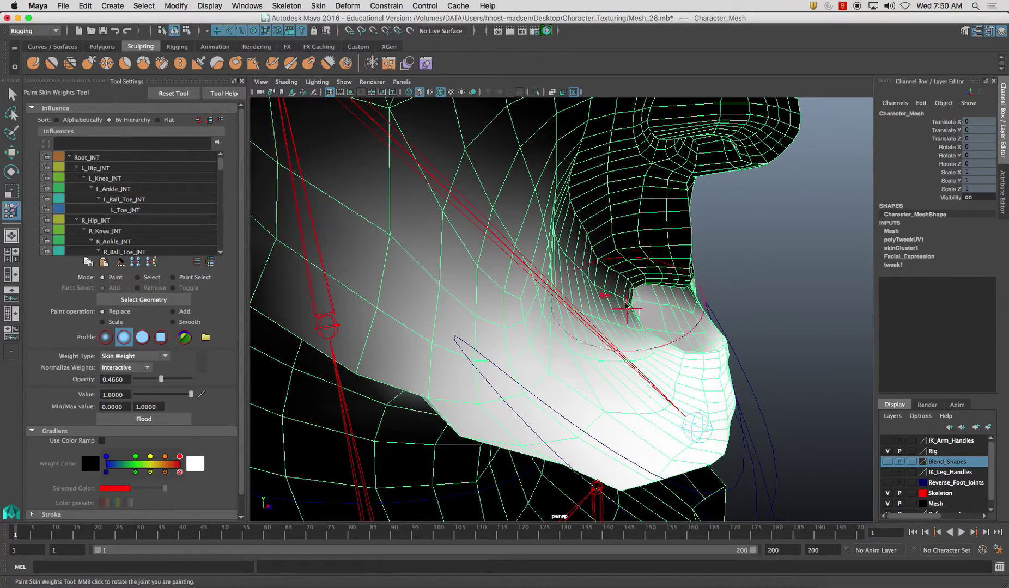
alt+drag(609, 344, 681, 353)
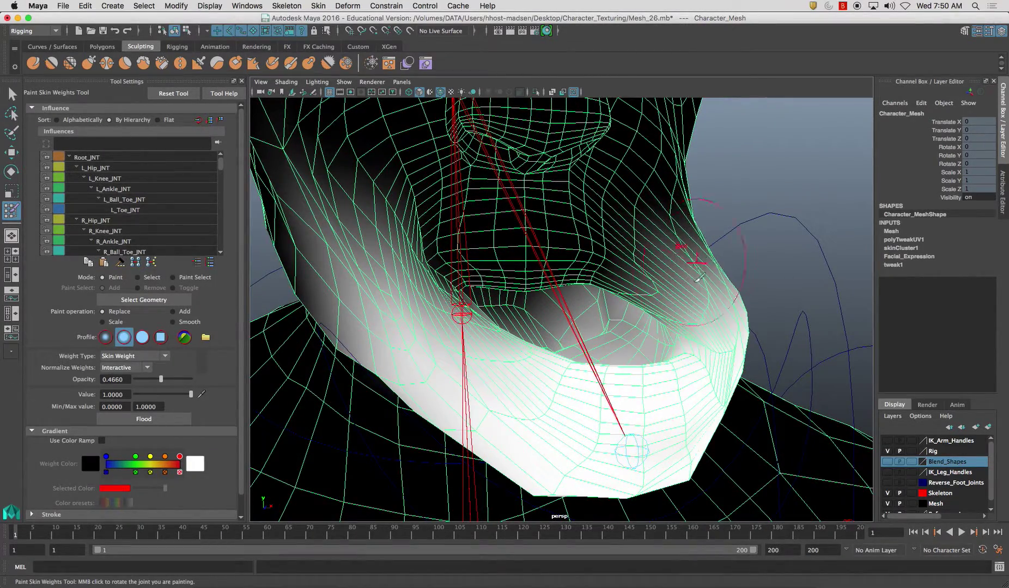
alt+drag(697, 281, 666, 296)
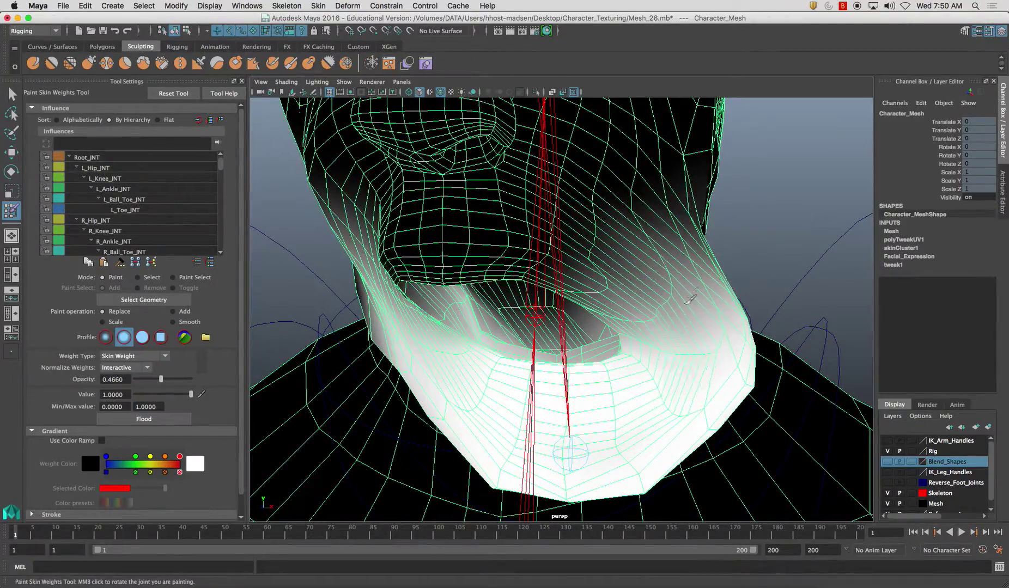
mouse_move(677, 343)
alt+mouse_down()
mouse_move(599, 321)
mouse_move(700, 356)
mouse_move(581, 350)
mouse_move(575, 362)
mouse_move(586, 359)
alt+mouse_up()
mouse_move(681, 355)
alt+mouse_down()
mouse_move(662, 333)
mouse_move(704, 338)
mouse_move(694, 326)
mouse_move(681, 335)
mouse_move(690, 346)
mouse_move(720, 341)
mouse_move(684, 347)
alt+mouse_up()
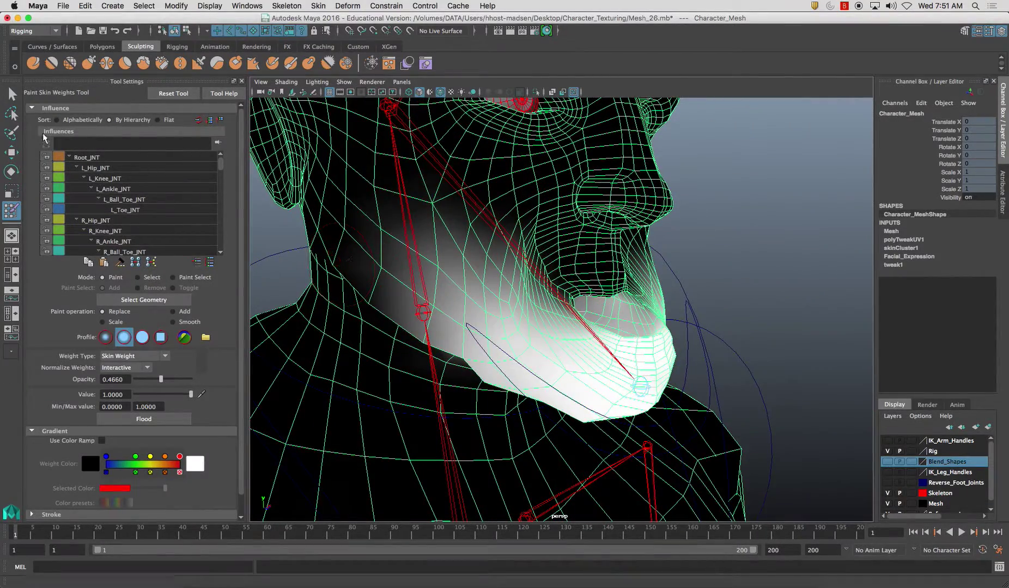
Select Jaw_CTRL and reset its Translate X and Translate Y to 0.
click(12, 95)
alt+drag(523, 319, 627, 328)
click(634, 333)
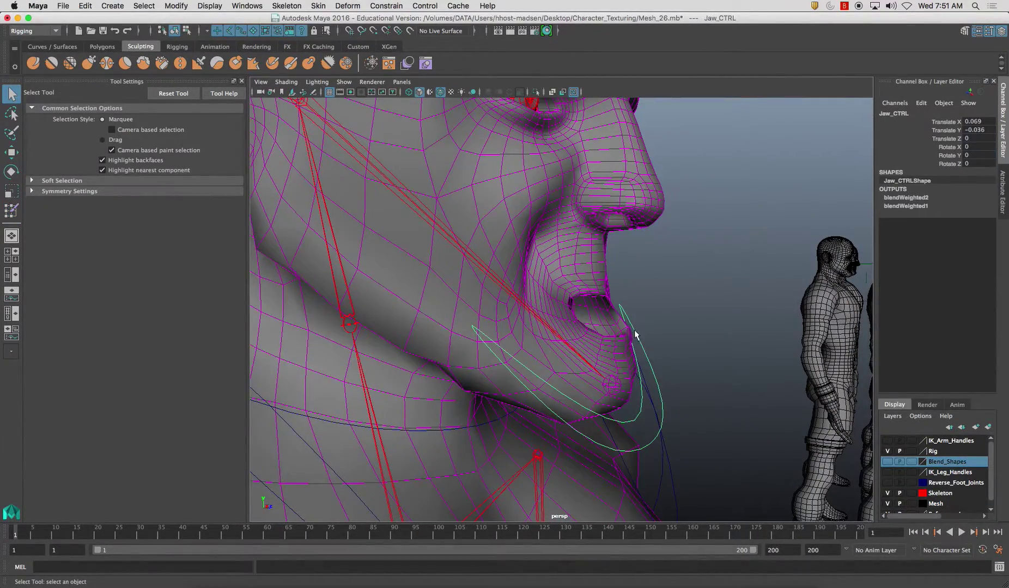
text(0)
key(Tab)
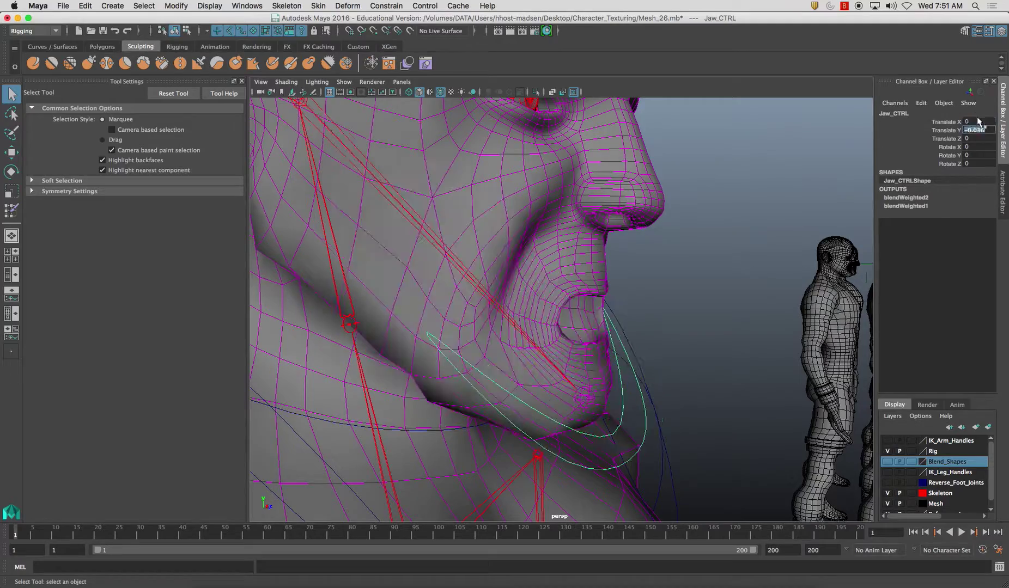
text(0)
key(Return)
Move Jaw_CTRL to about -0.064 in X and -0.041 in Y to test the jaw deformation.
alt+drag(662, 292, 588, 298)
key(w)
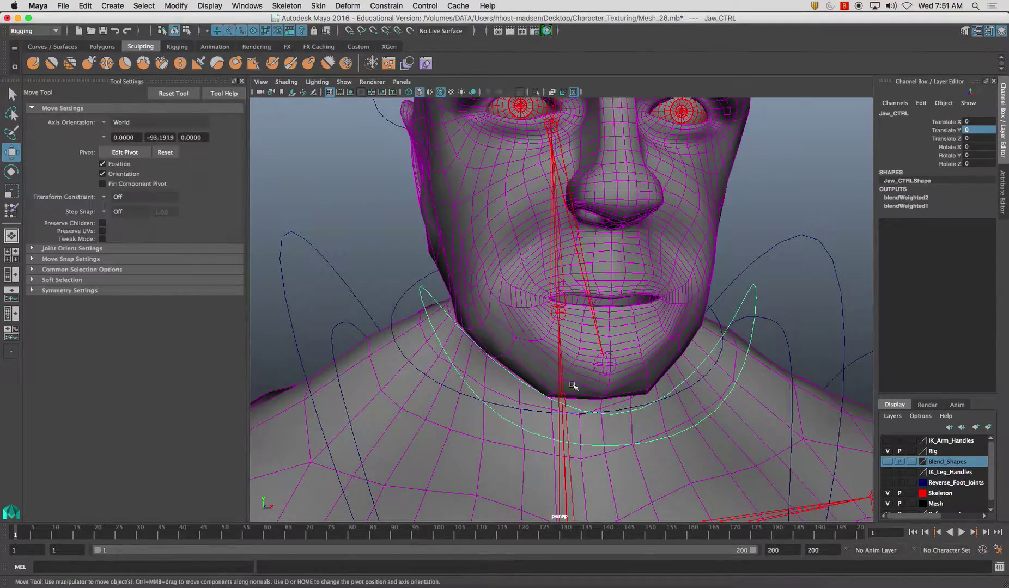
drag(653, 368, 614, 369)
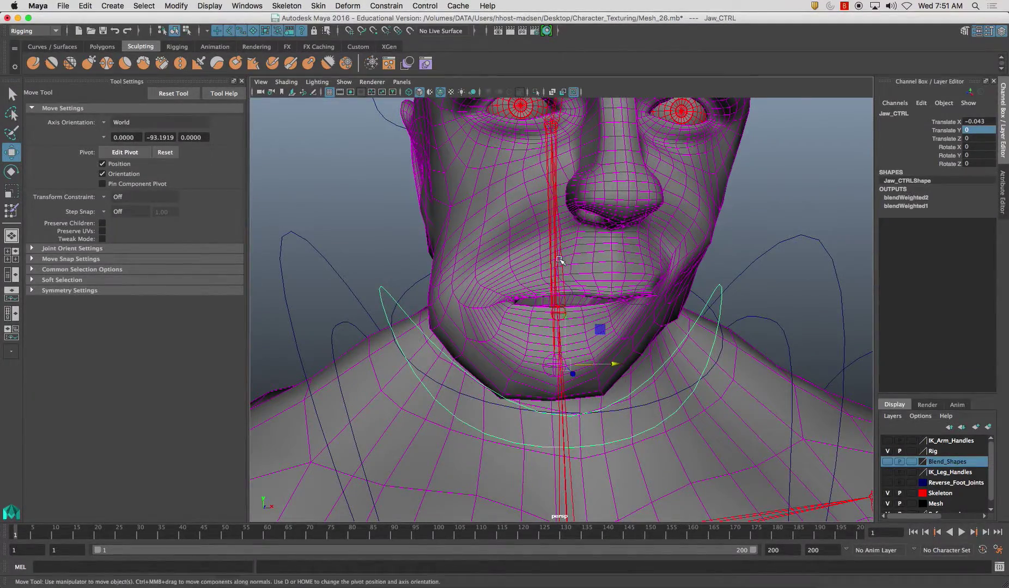
drag(566, 315, 566, 353)
drag(615, 402, 595, 404)
Select the character mesh again and smooth its Jaw_JNT weights around the lip corners.
click(603, 288)
alt+drag(603, 288, 323, 220)
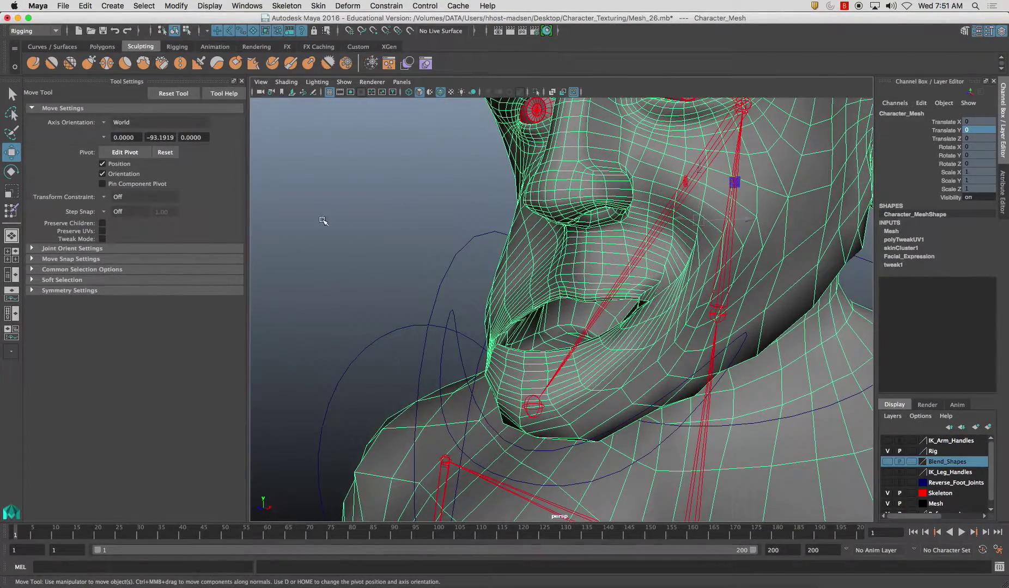
click(11, 210)
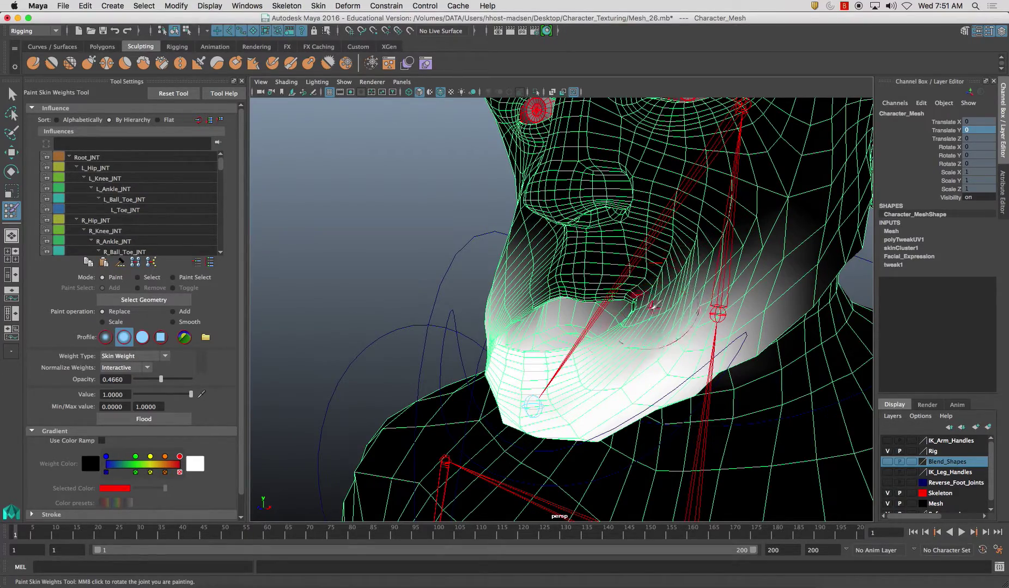
alt+drag(708, 294, 647, 316)
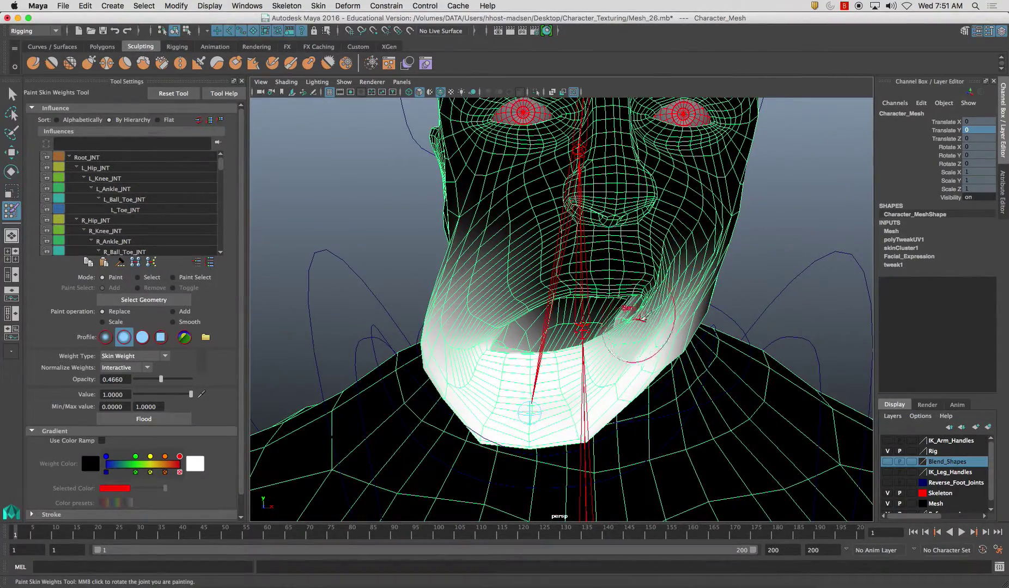
alt+drag(529, 412, 535, 416)
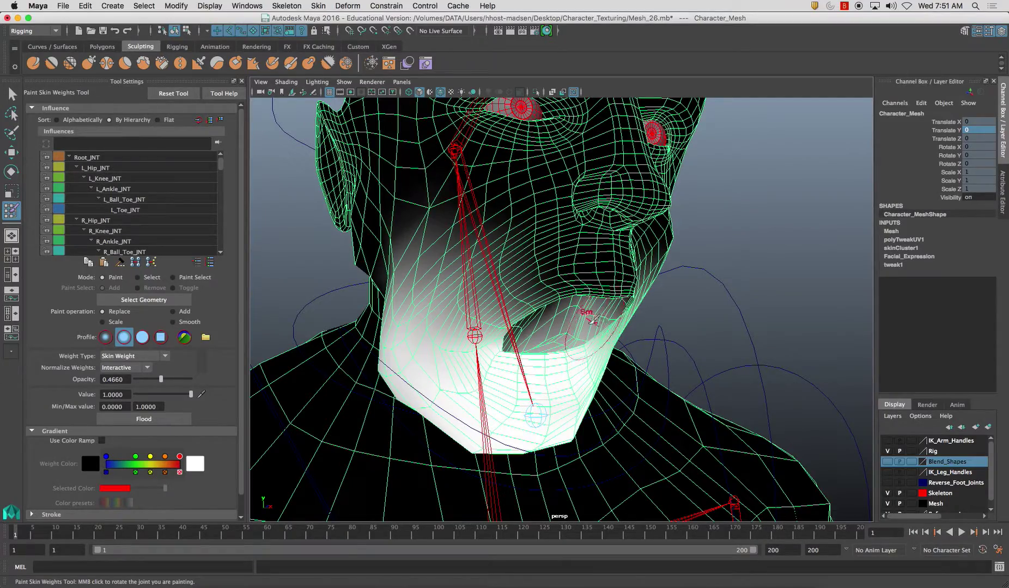
mouse_move(590, 325)
alt+mouse_down()
mouse_move(615, 320)
mouse_move(560, 344)
alt+mouse_up()
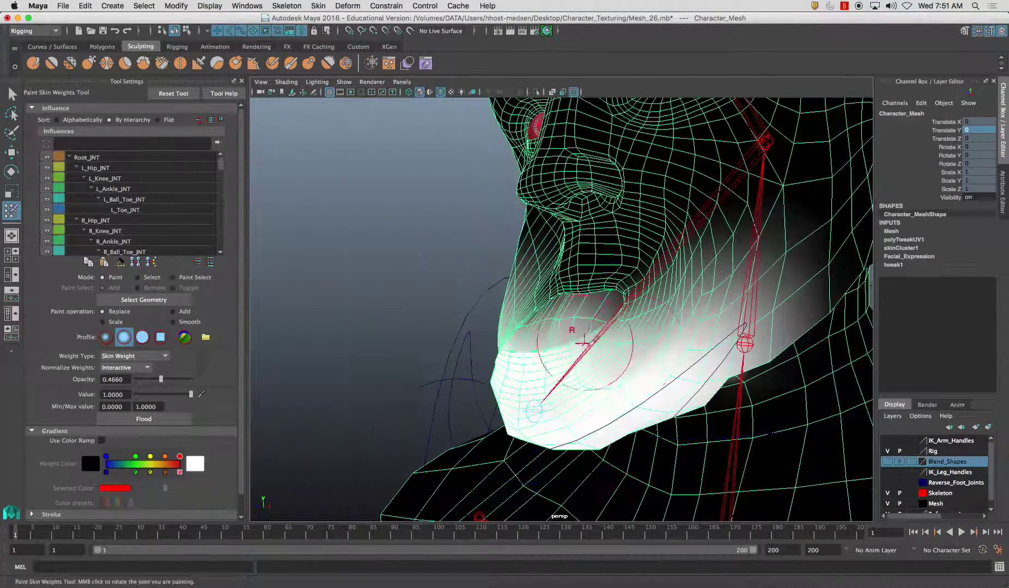
Smooth the Jaw_JNT weights on the lower rear corner and side wall of the mouth cavity, working from behind it.
alt+right_drag(724, 337, 640, 307)
alt+drag(640, 308, 729, 300)
alt+drag(569, 288, 601, 291)
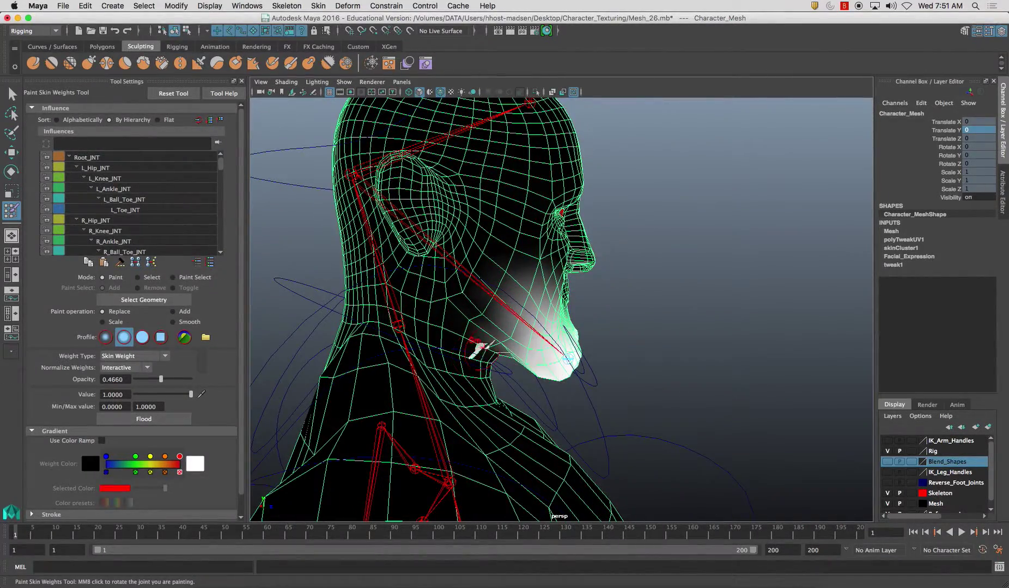
alt+drag(479, 349, 507, 349)
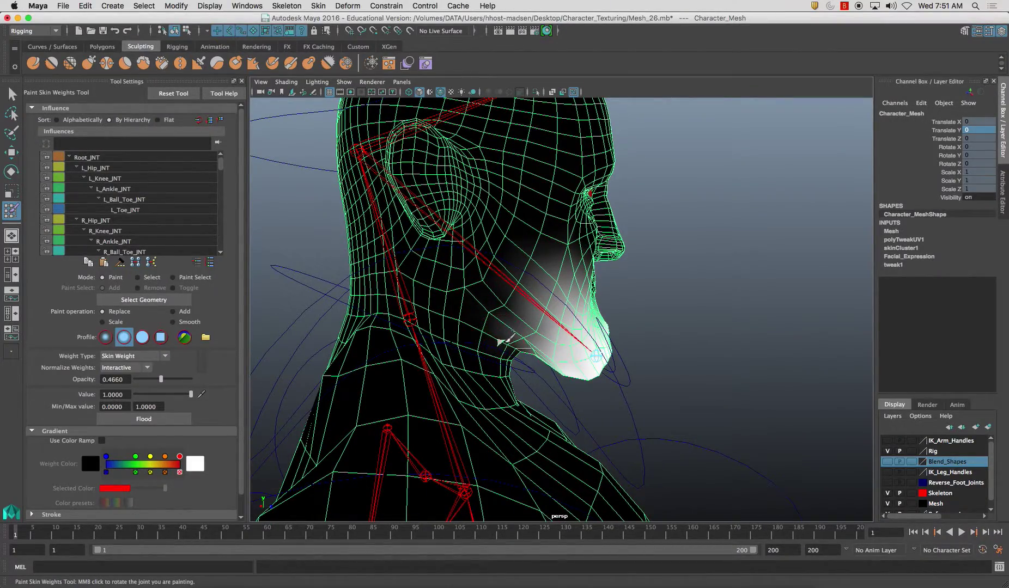
scroll(498, 342, up, 4)
alt+drag(504, 347, 549, 345)
scroll(553, 348, up, 3)
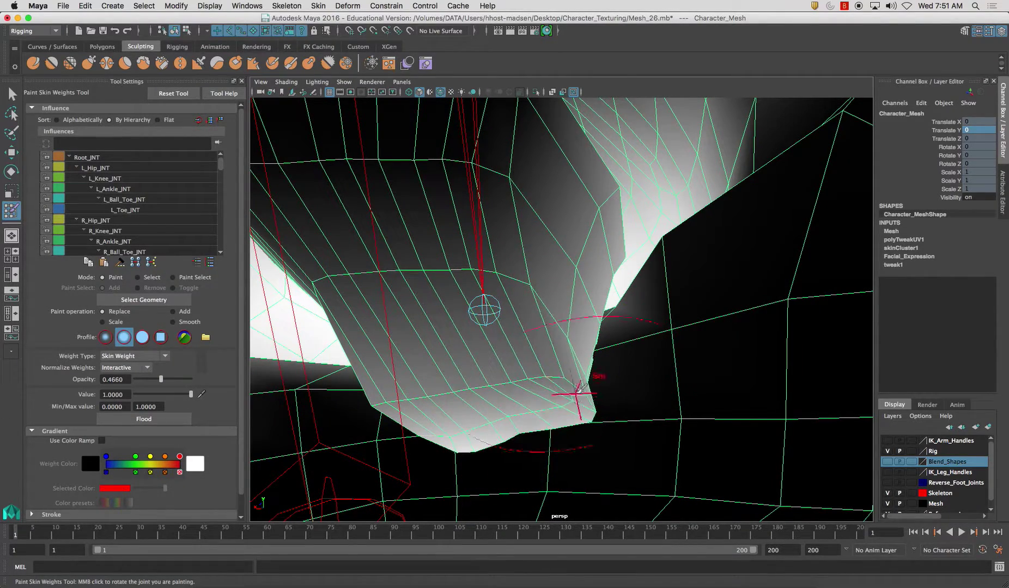
mouse_move(576, 393)
mouse_down()
mouse_move(461, 414)
mouse_move(537, 381)
mouse_up()
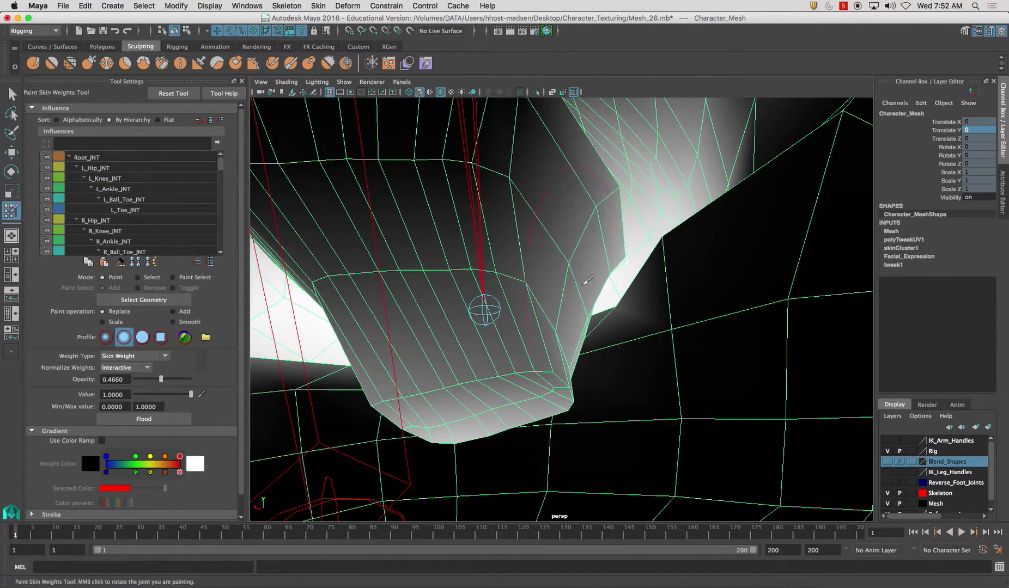
alt+drag(587, 215, 471, 264)
alt+drag(412, 275, 439, 273)
Leave weight painting, select Jaw_CTRL and open its Translate X value for editing.
scroll(490, 280, down, 8)
mouse_move(564, 293)
alt+mouse_down()
mouse_move(555, 258)
mouse_move(464, 266)
mouse_move(504, 253)
alt+mouse_up()
scroll(463, 266, down, 5)
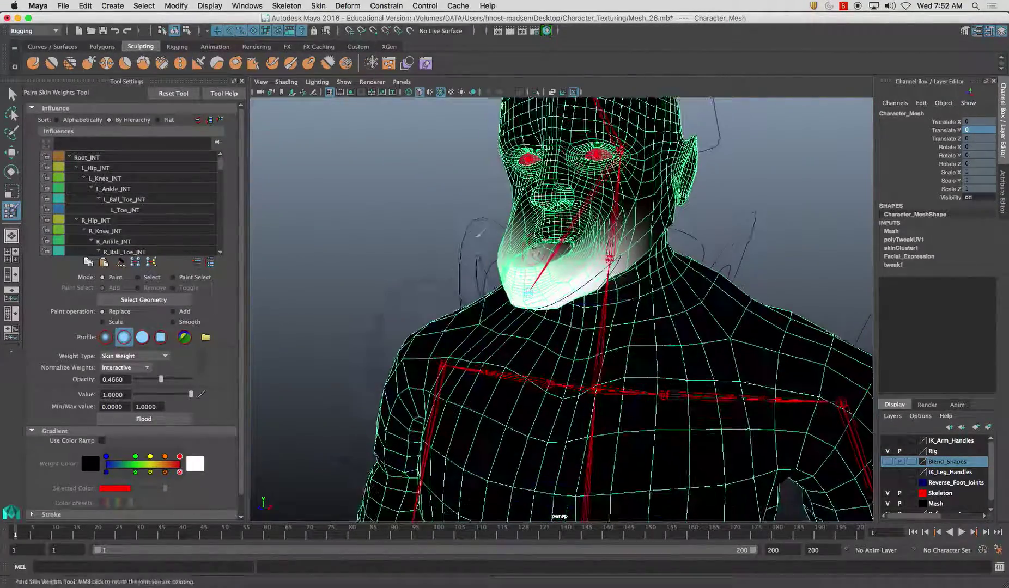
click(12, 94)
alt+drag(532, 288, 484, 259)
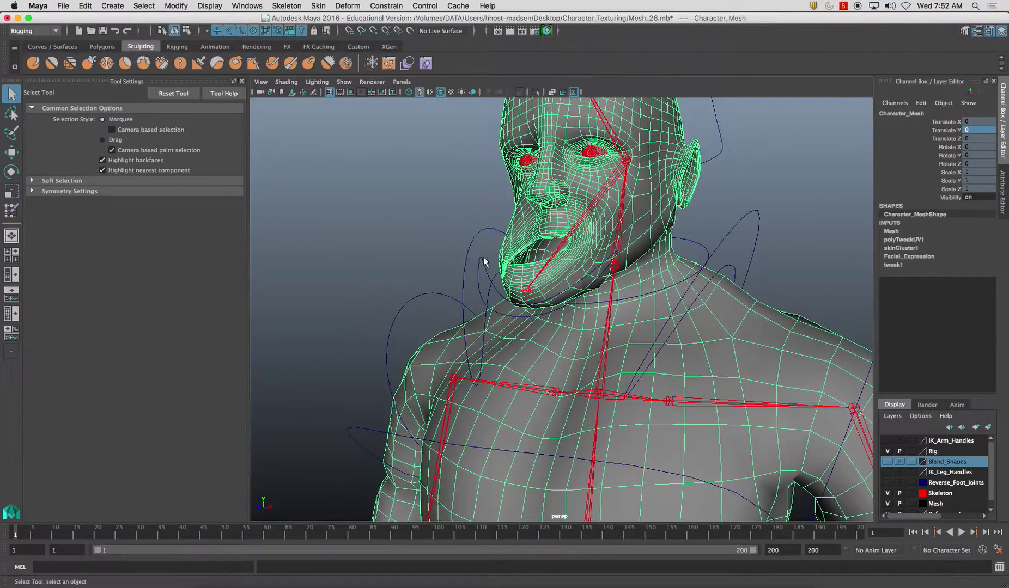
click(488, 265)
click(978, 121)
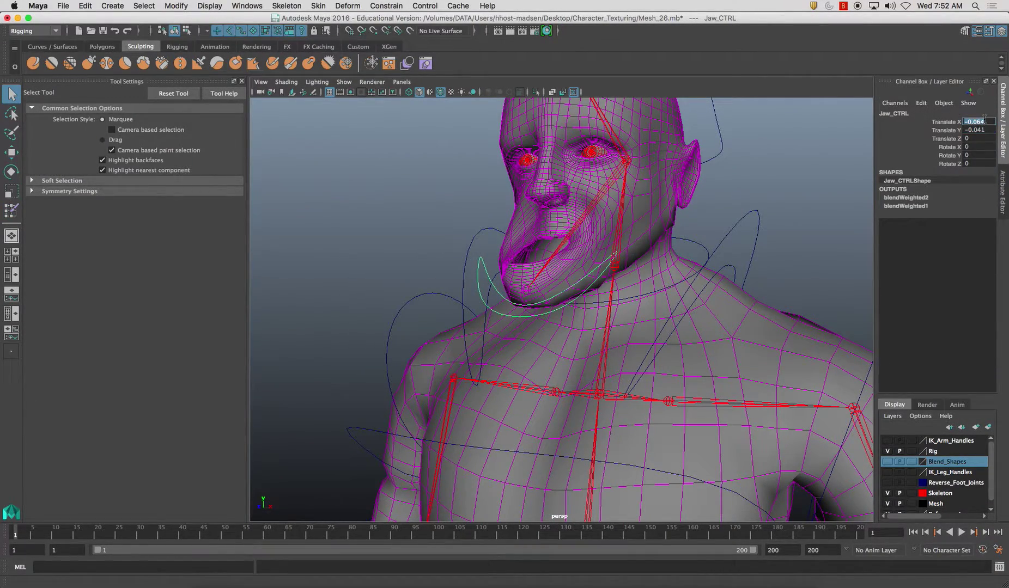